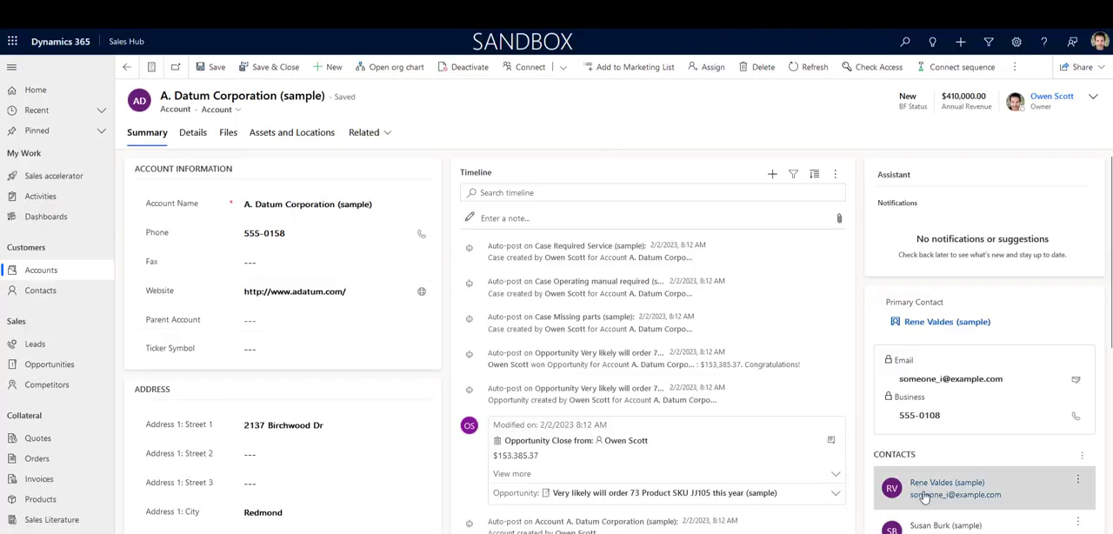
Step: Examine the contacts listed on the A. Datum Corporation account and the options available for its BF Status
scroll(929, 501, down, 2)
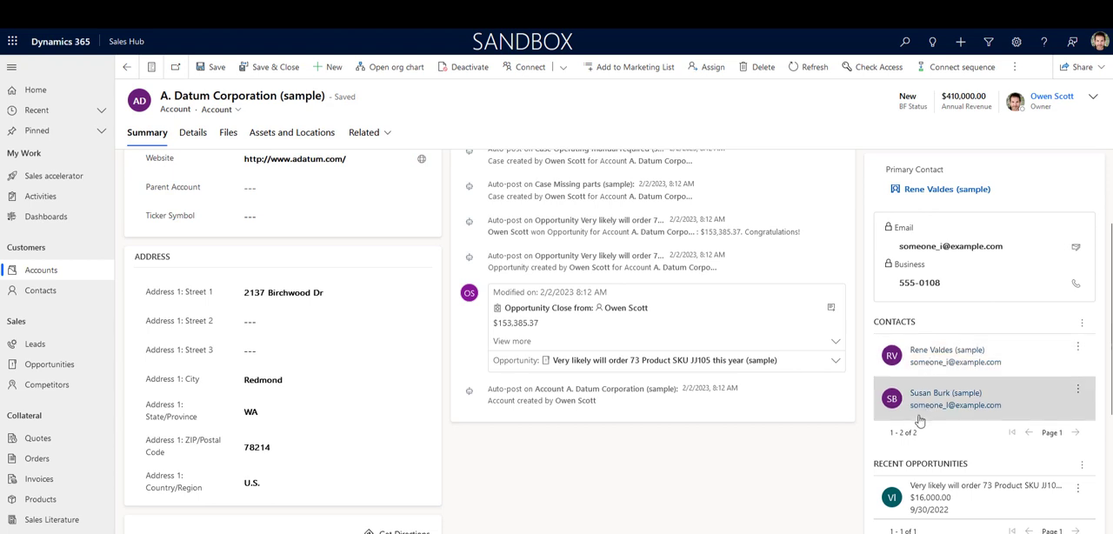
scroll(919, 420, up, 2)
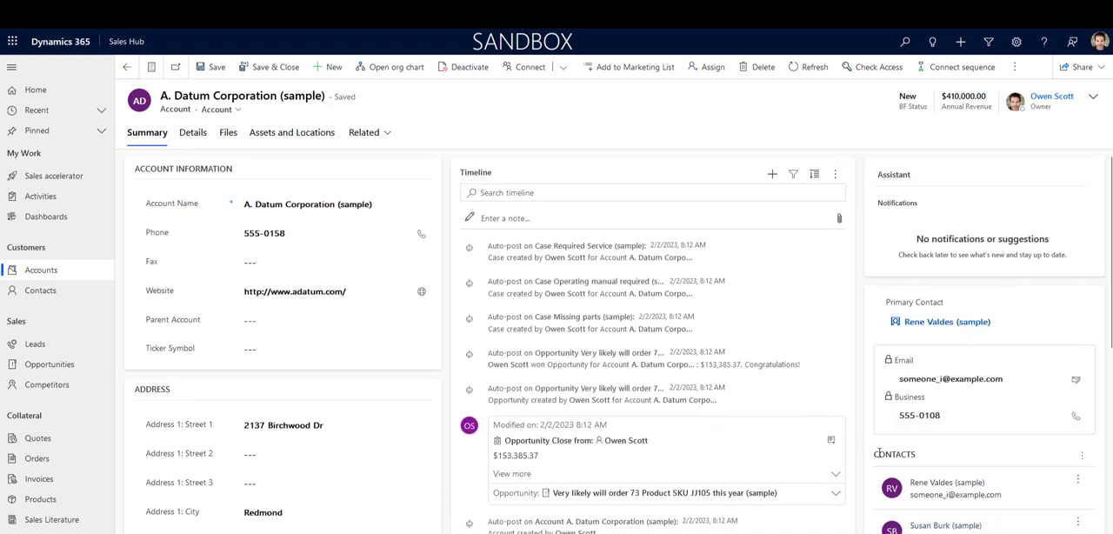
scroll(937, 488, down, 1)
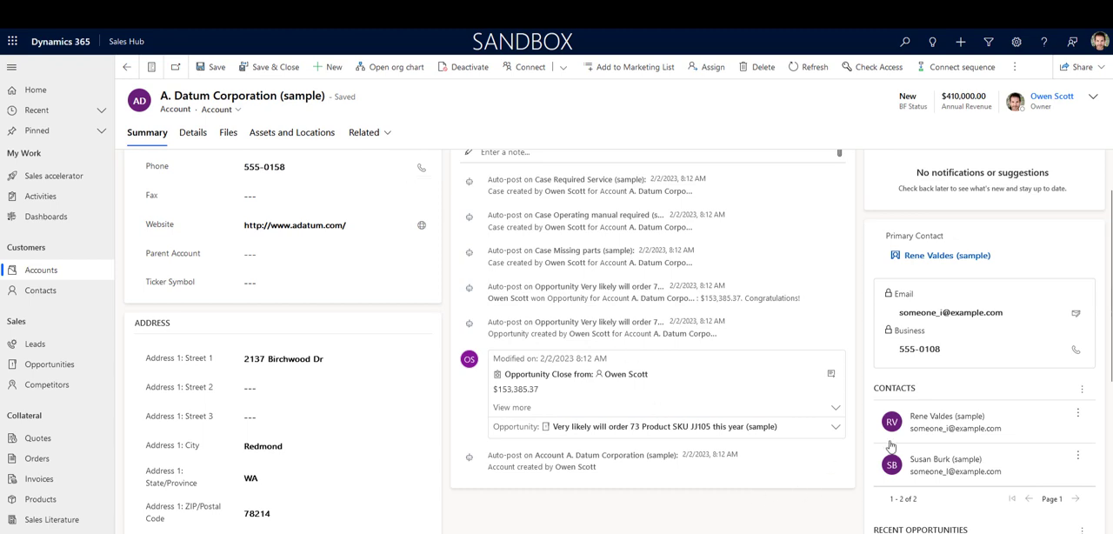
scroll(913, 426, down, 1)
scroll(909, 417, up, 2)
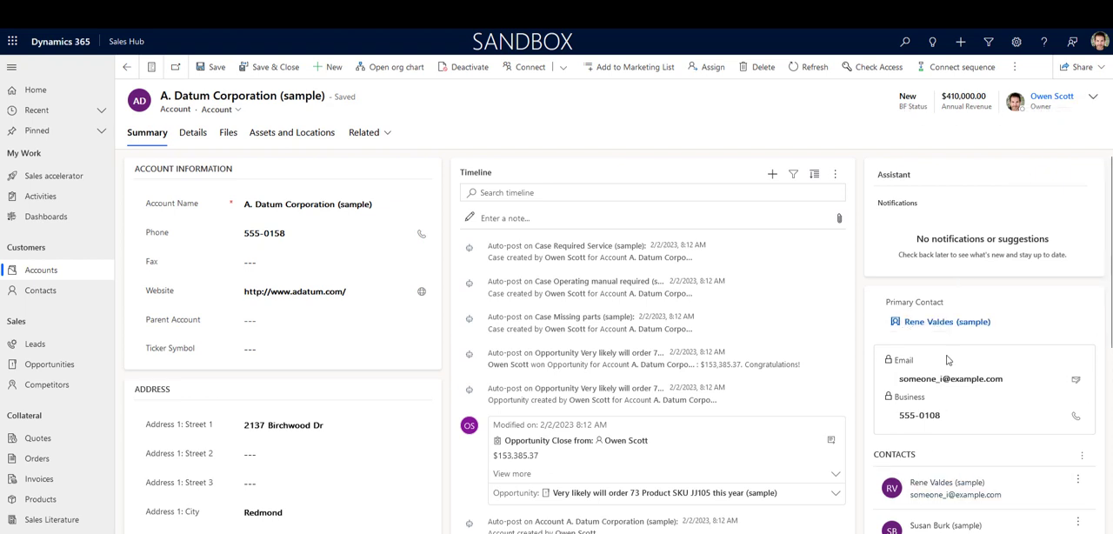
click(1098, 100)
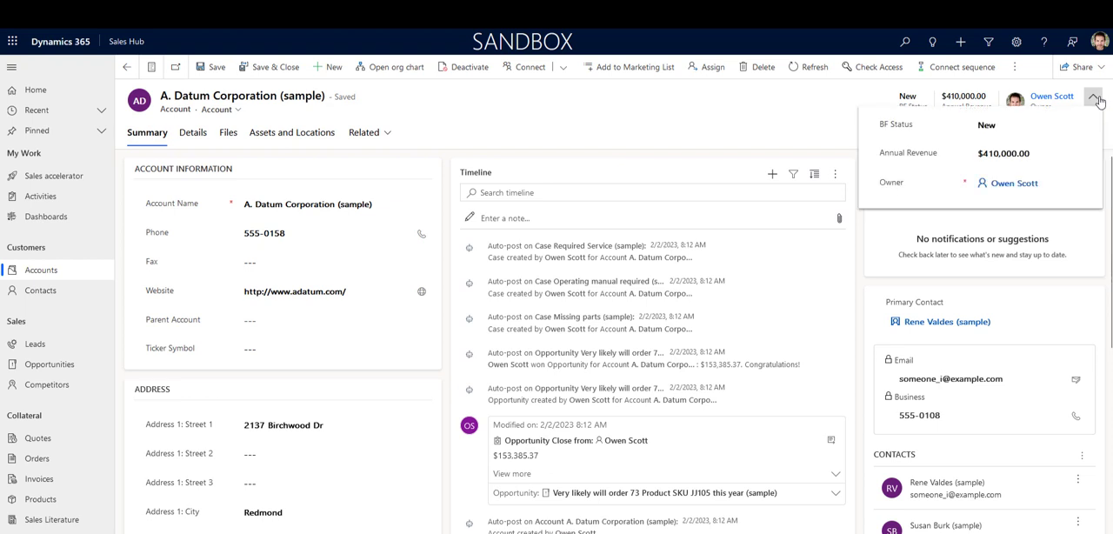
click(1020, 129)
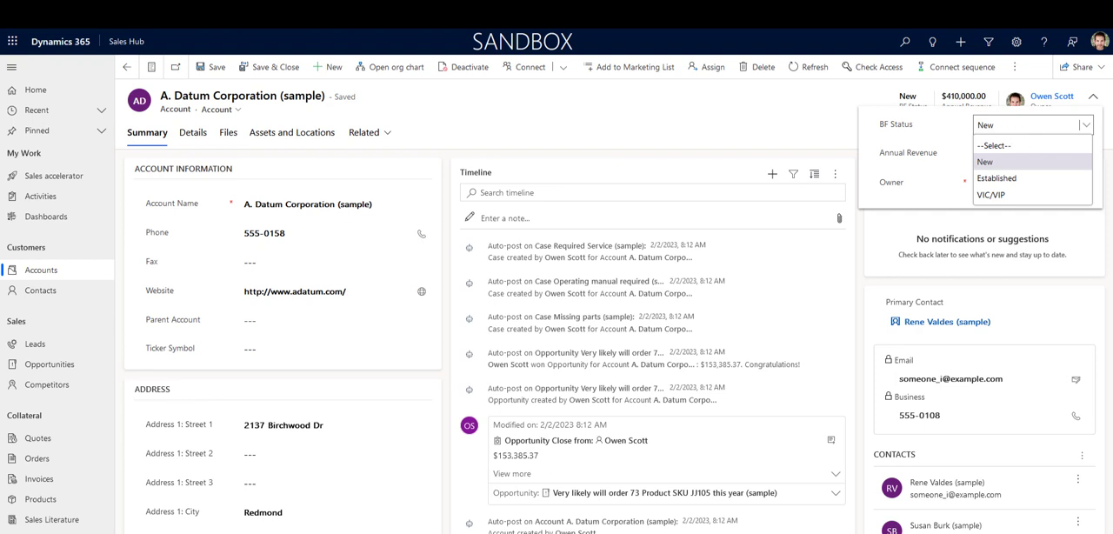
click(732, 123)
click(733, 122)
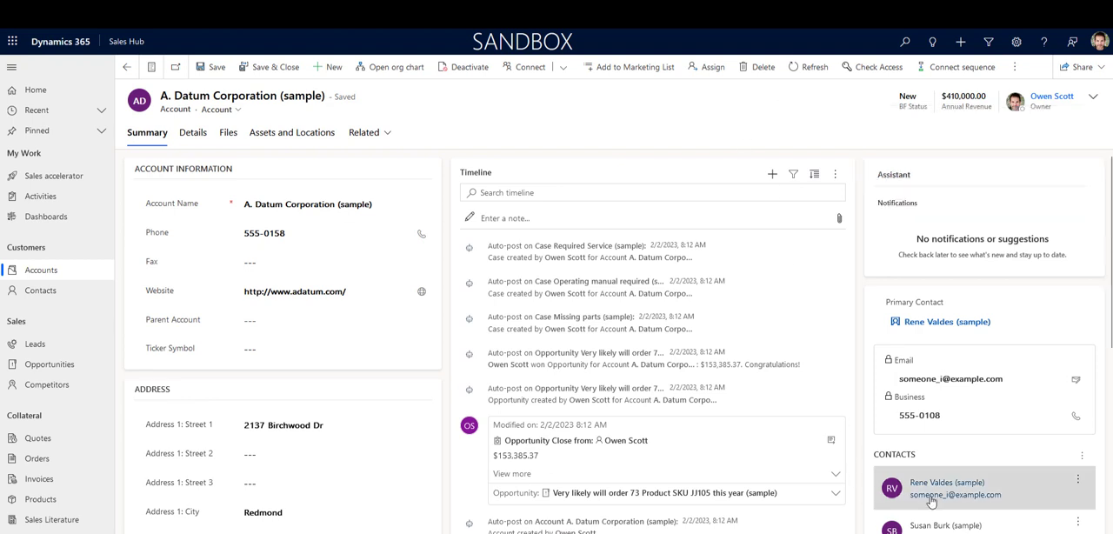
scroll(937, 502, down, 3)
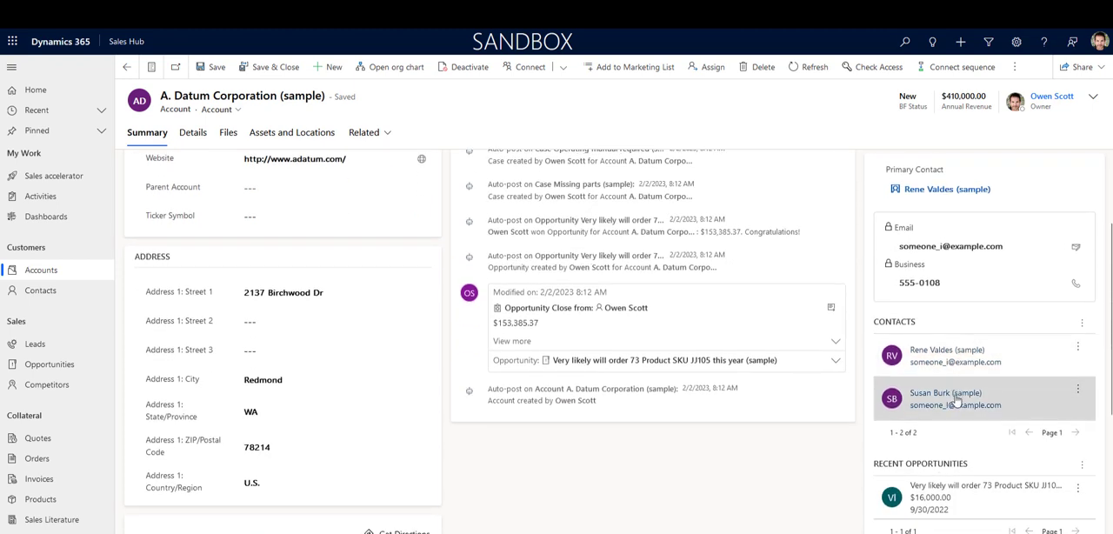
scroll(956, 400, up, 3)
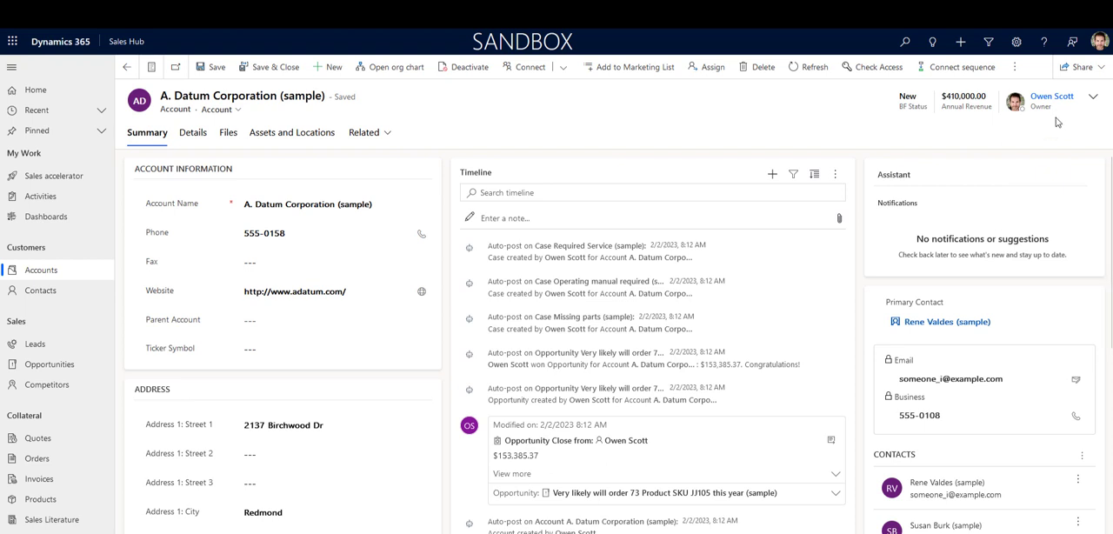
click(1095, 98)
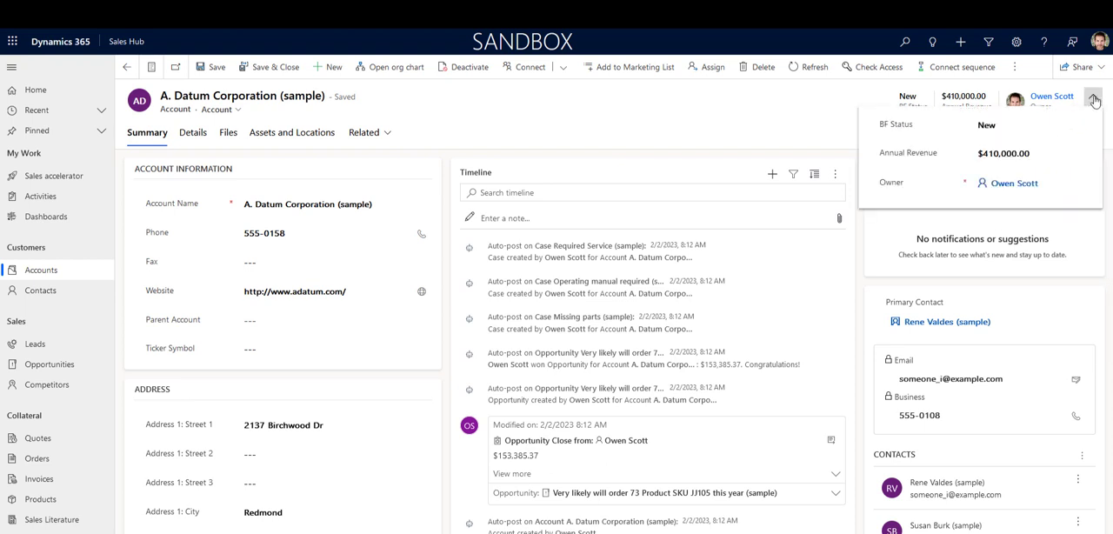
click(1024, 124)
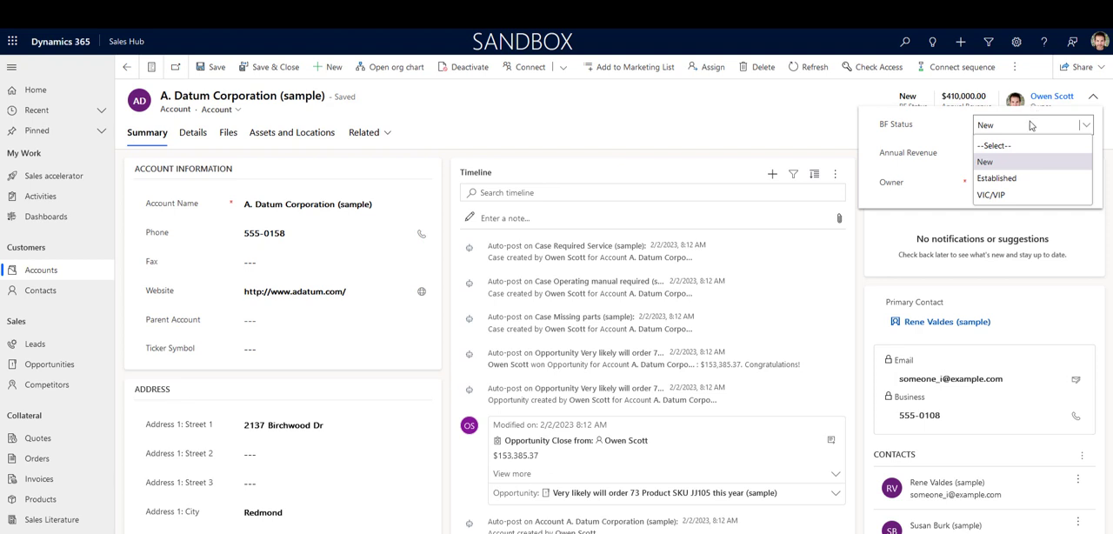
click(677, 119)
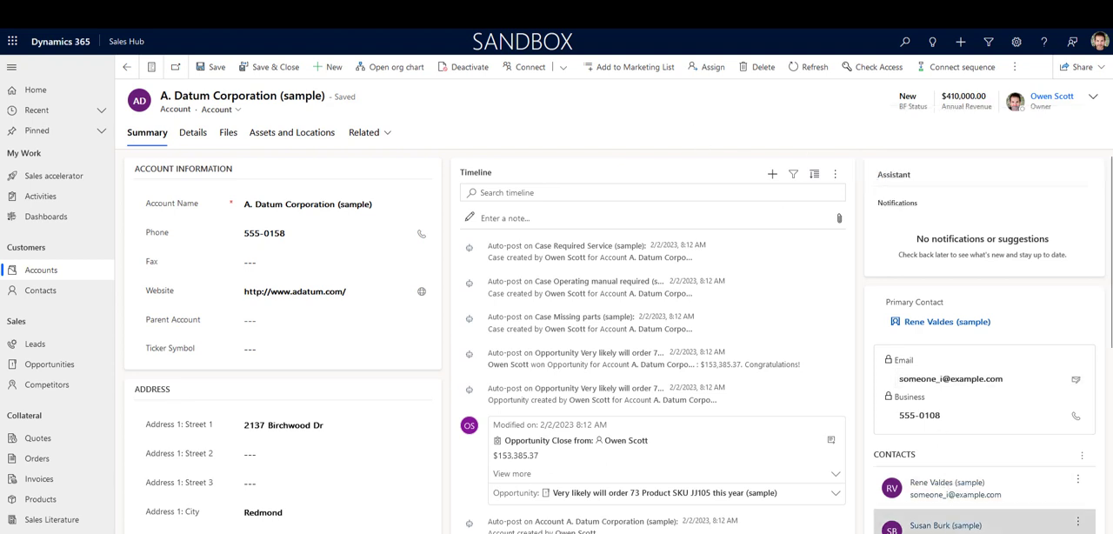
click(1099, 102)
click(1039, 126)
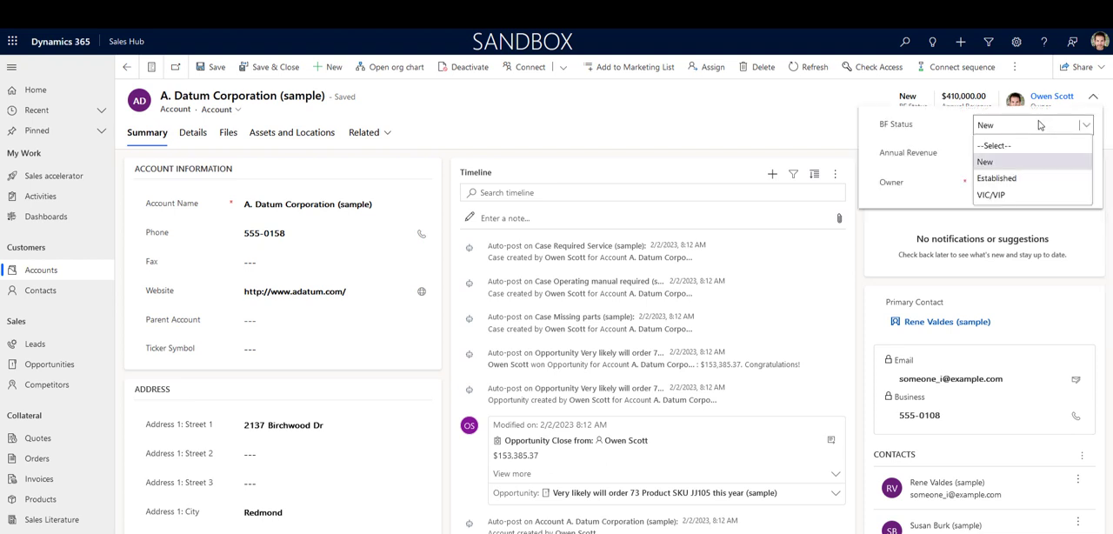
click(638, 109)
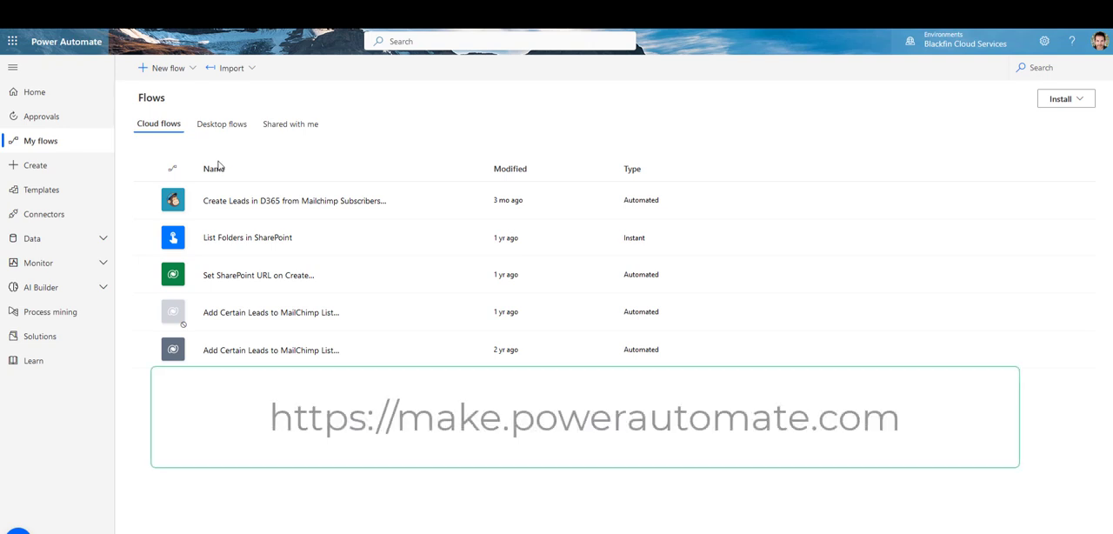
Step: In Power Automate, create an automated cloud flow named Update Status From Account with the Dataverse trigger for a row added, modified or deleted
click(196, 73)
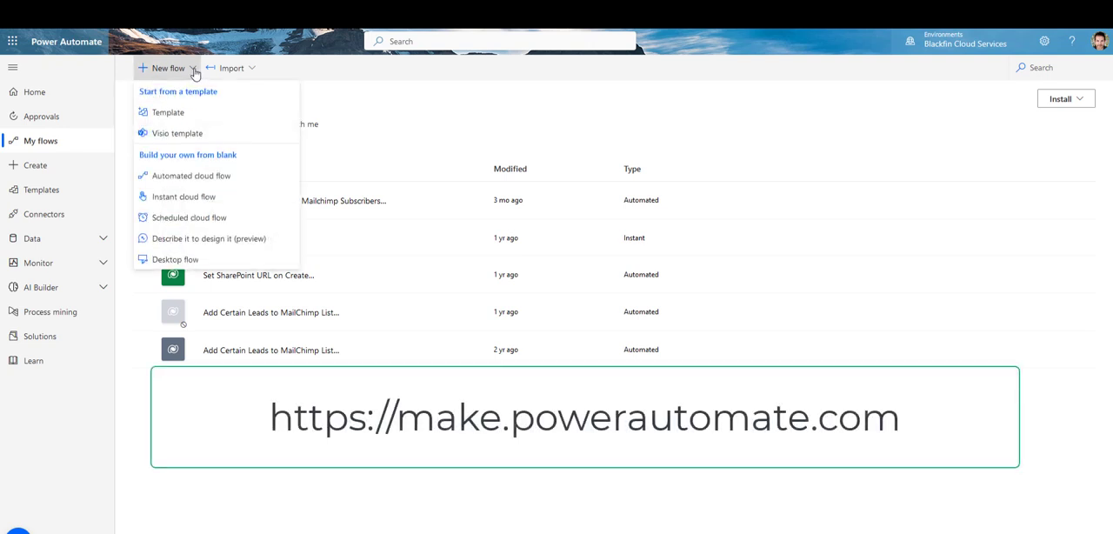
click(184, 176)
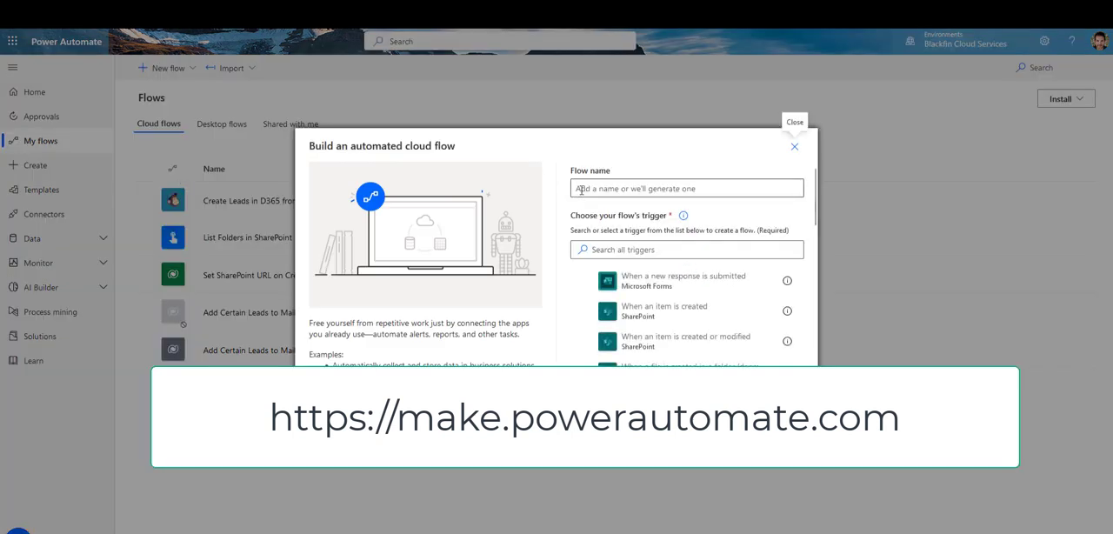
click(588, 190)
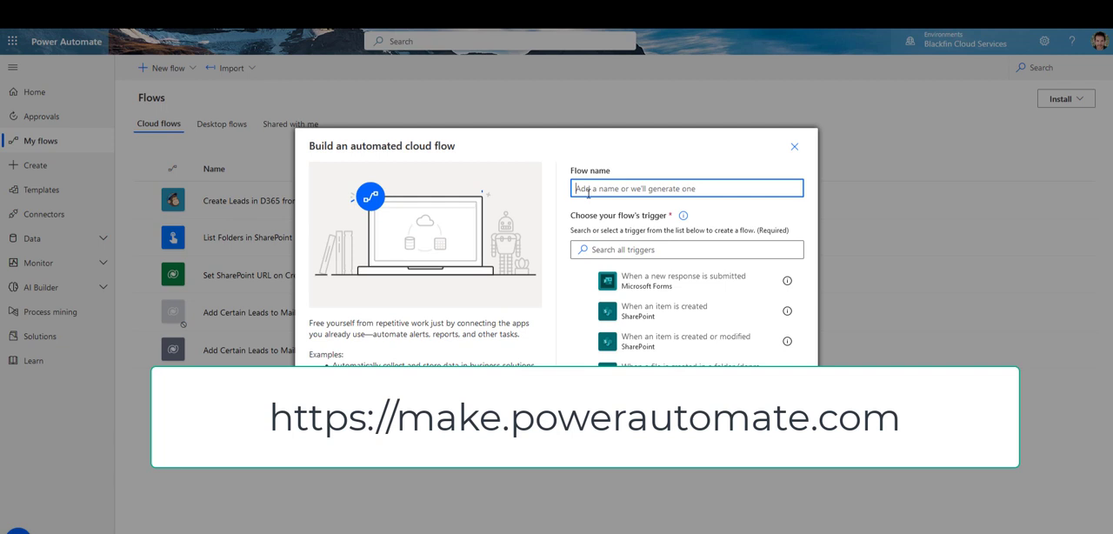
text(Update Status From Account)
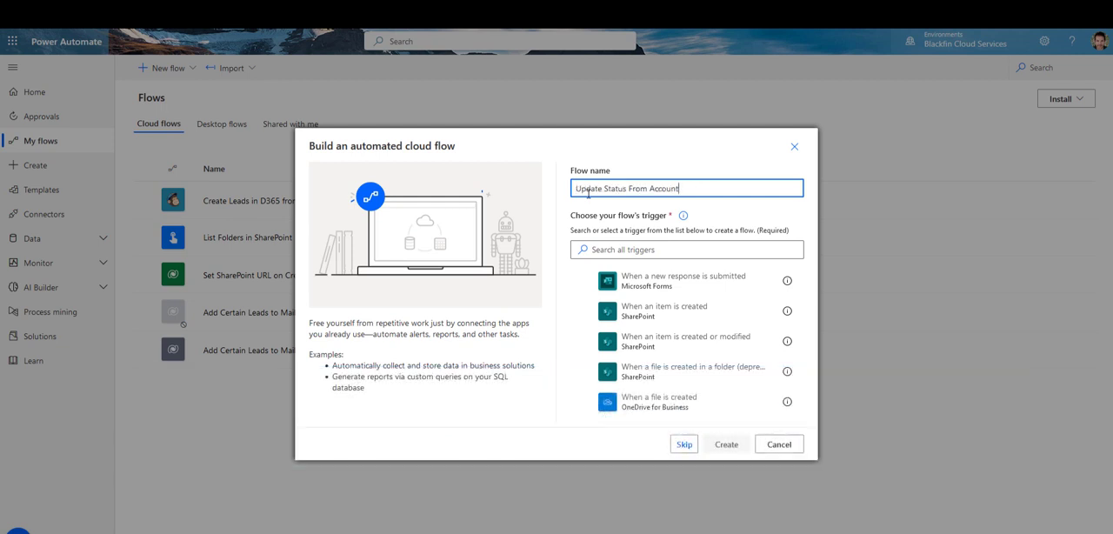
click(626, 249)
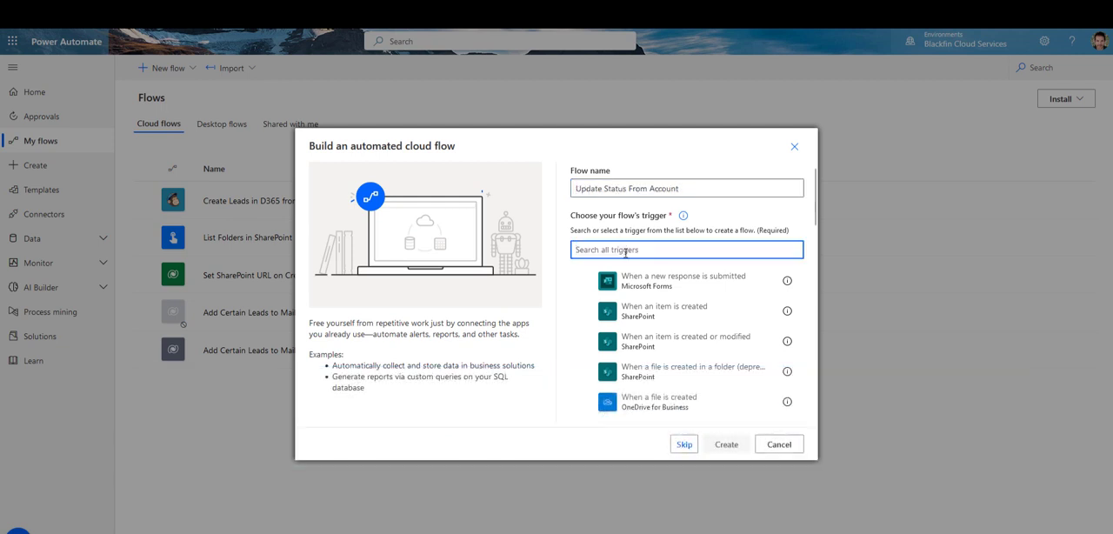
text(data)
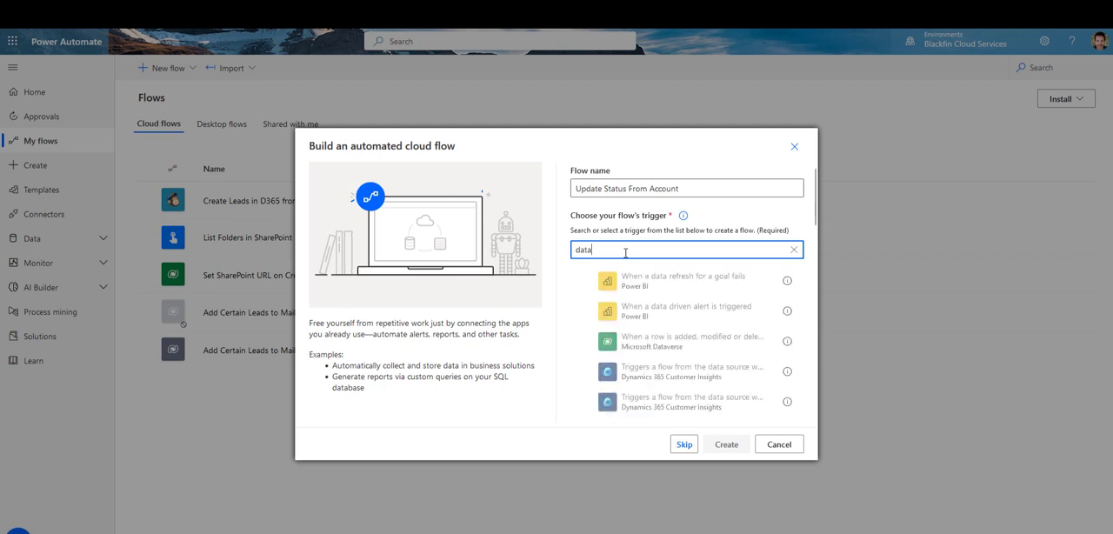
click(663, 348)
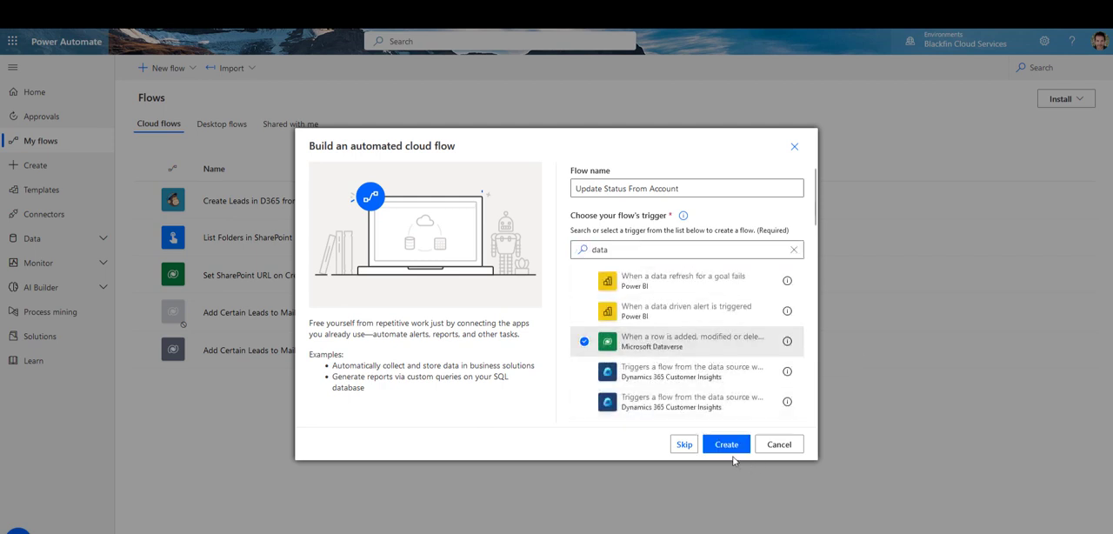
click(724, 444)
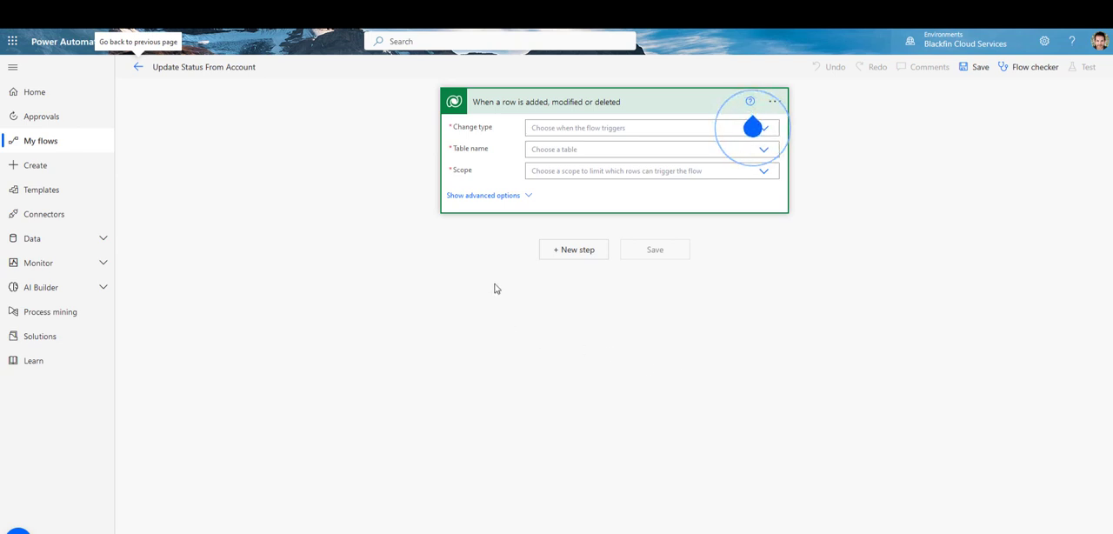
Step: Configure the trigger with change type Modified, table Accounts and scope Organization
click(634, 130)
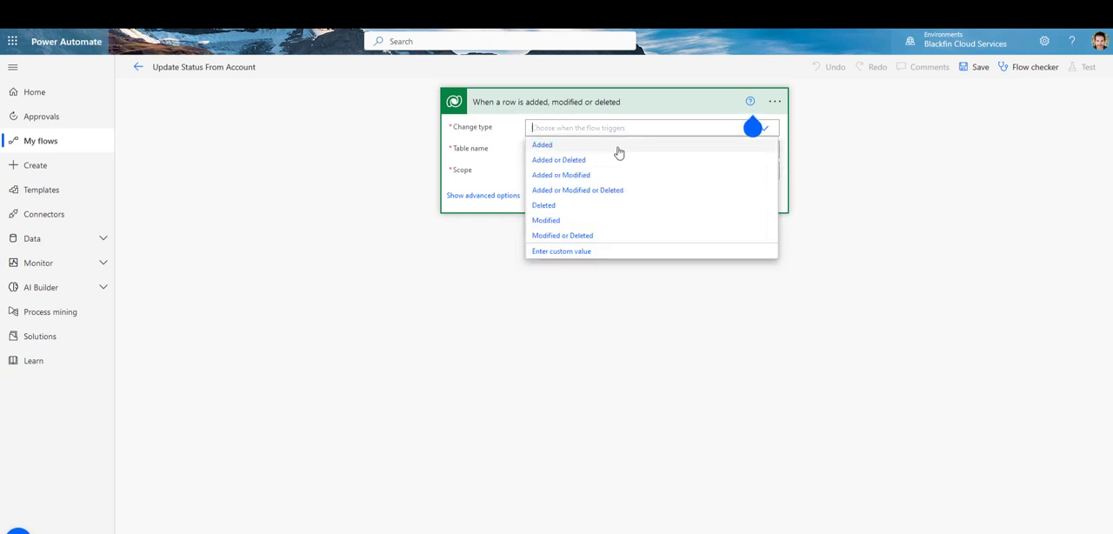
click(566, 223)
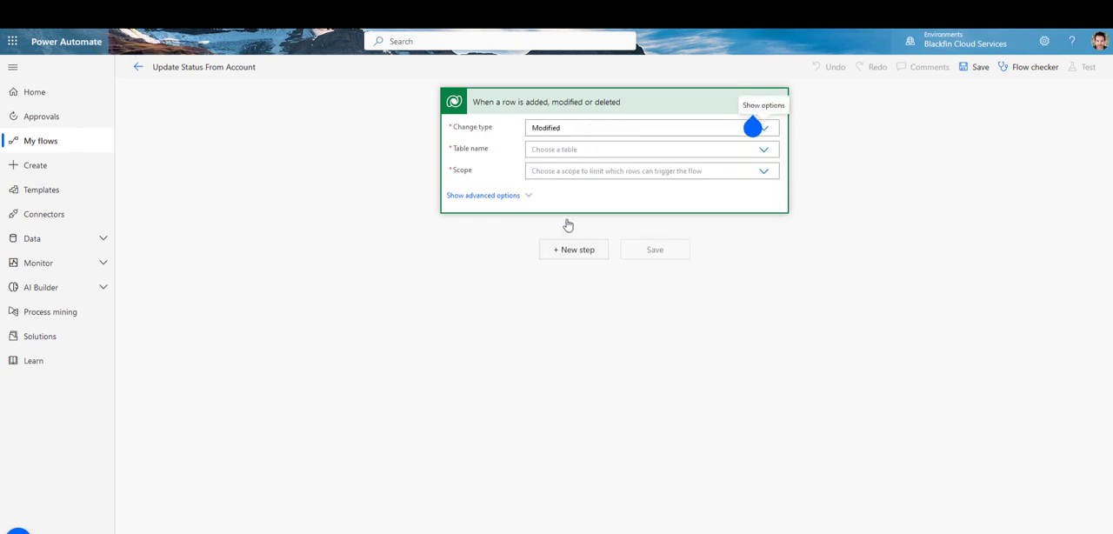
click(578, 149)
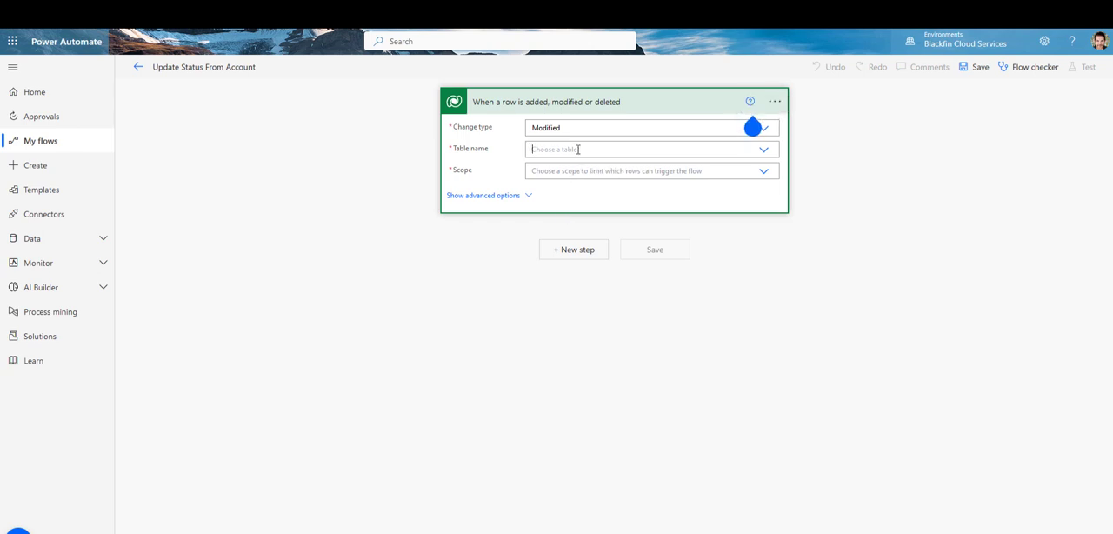
text(acc)
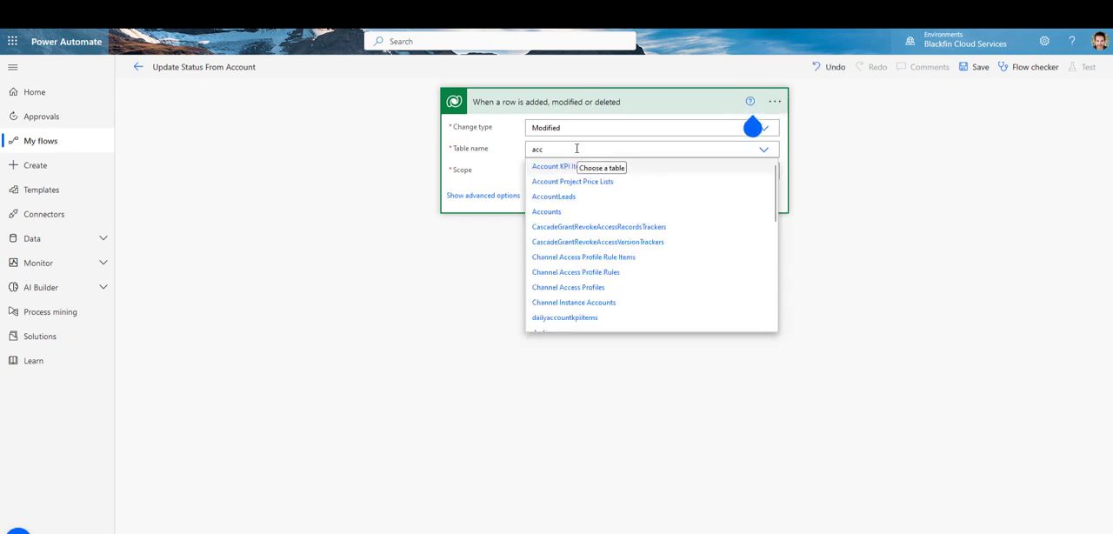
click(549, 214)
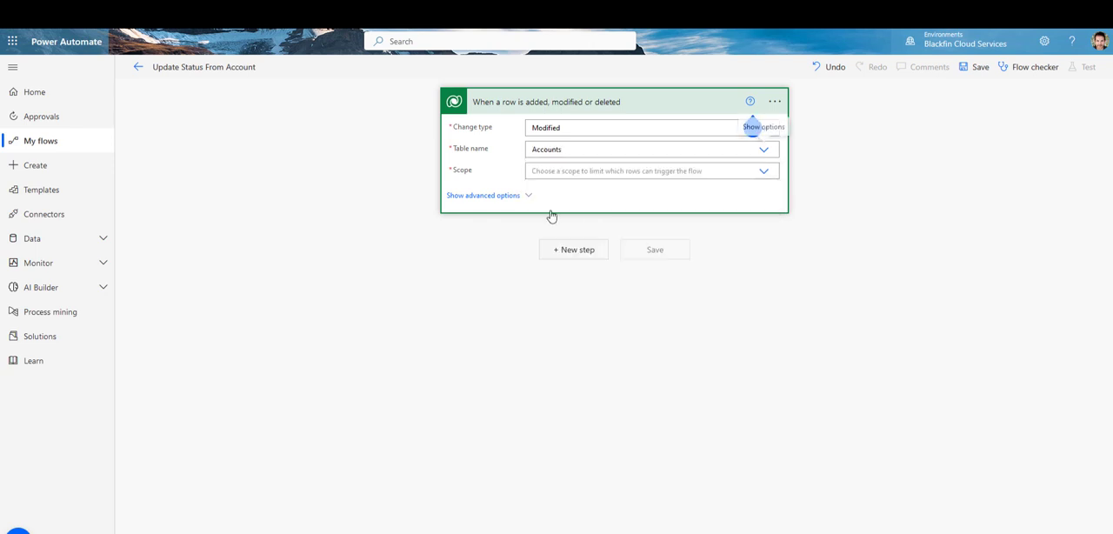
click(621, 172)
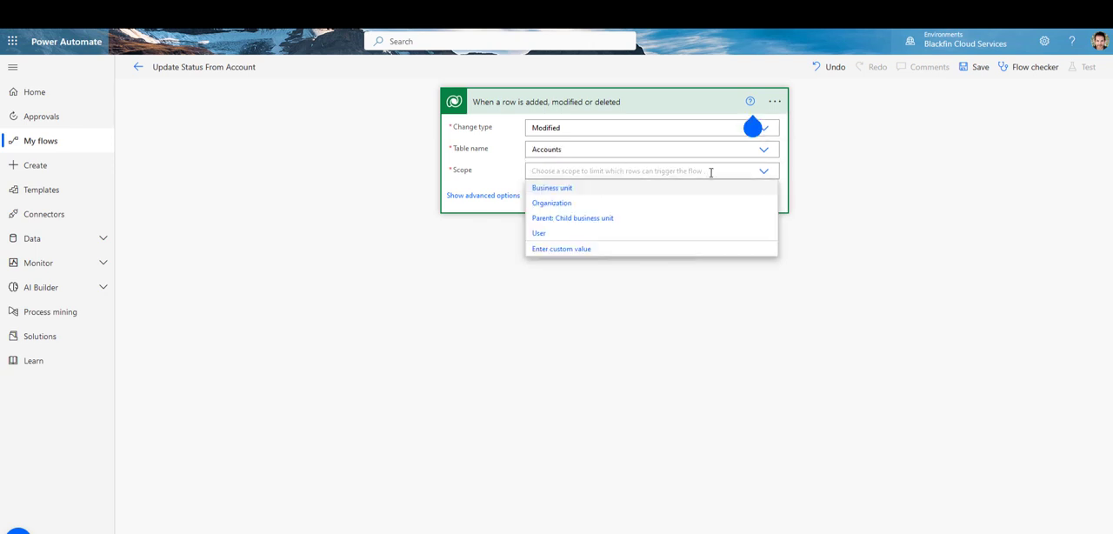
click(558, 204)
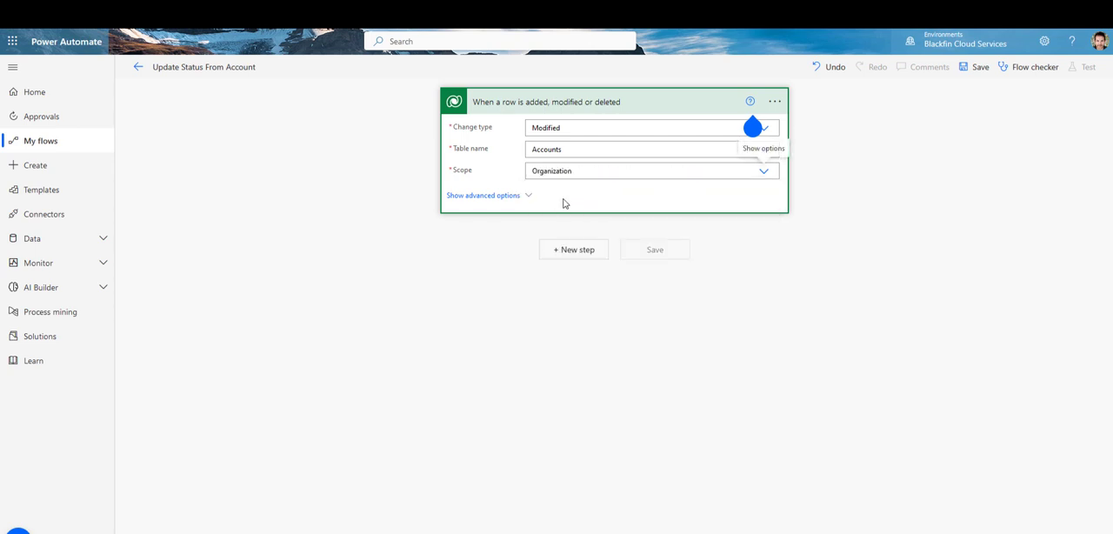
Step: Limit the trigger to changes in the bf_bfstatus column through its advanced options and dismiss the help tip
click(510, 197)
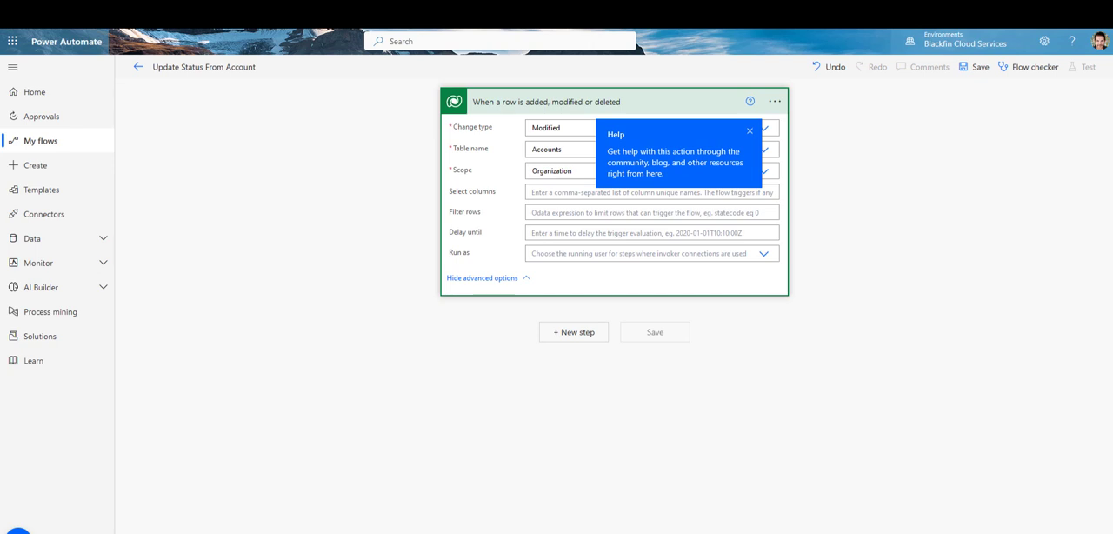
click(536, 192)
text(bf_bfstatus)
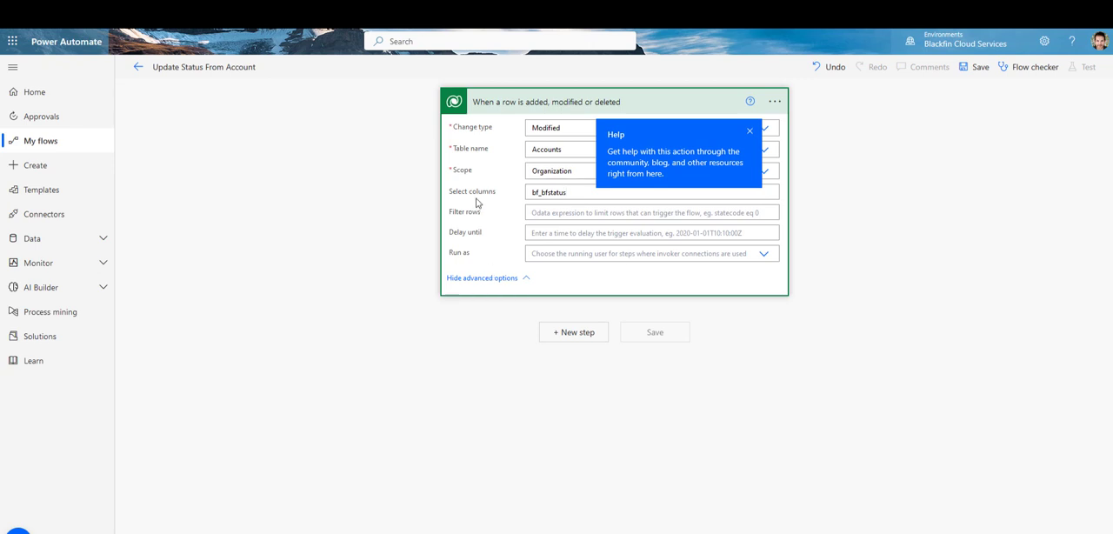
click(749, 132)
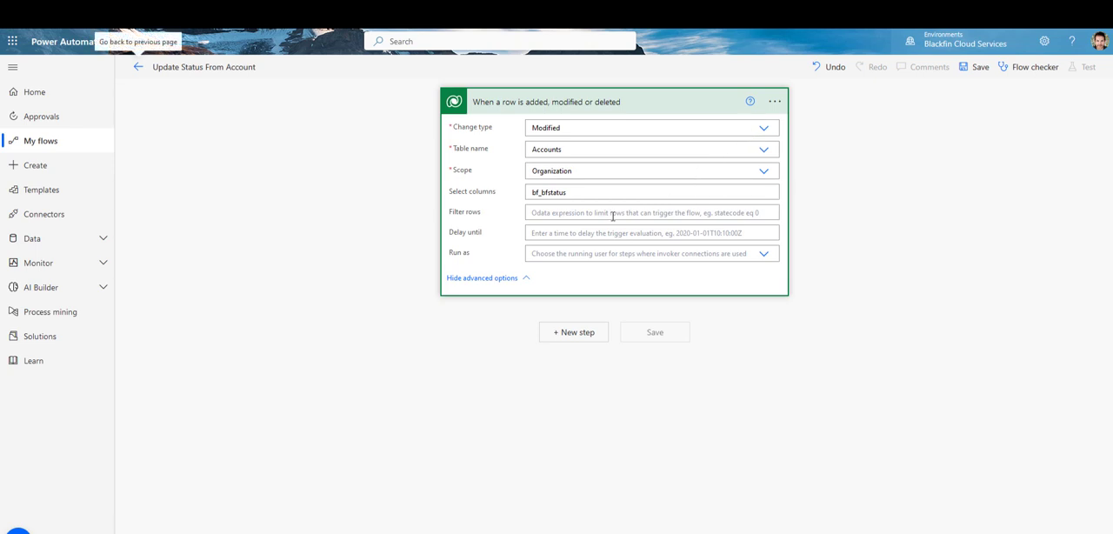
Step: Add a Compose action from the Data Operation connector after the trigger
click(573, 333)
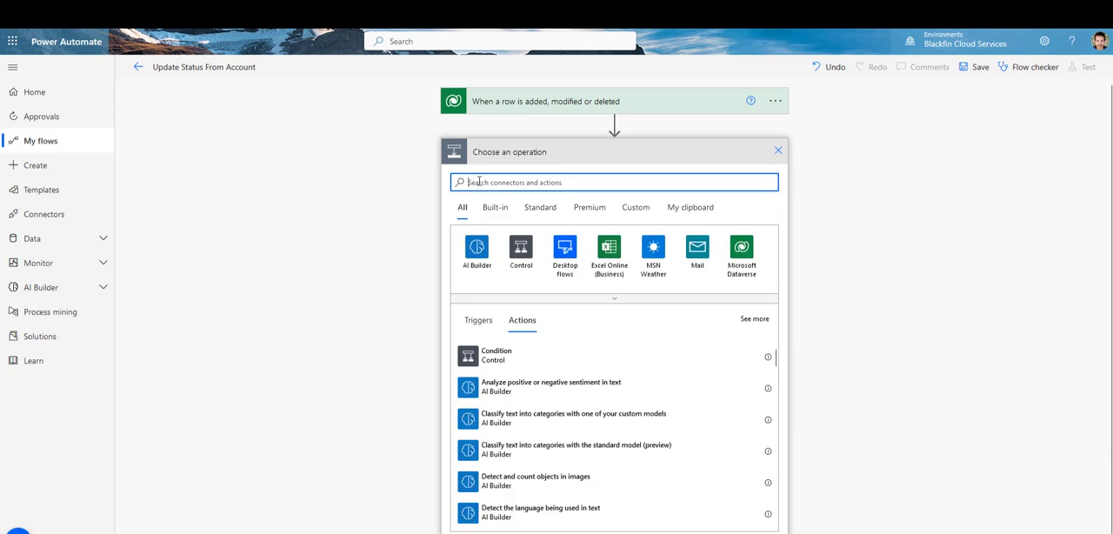
text(dat)
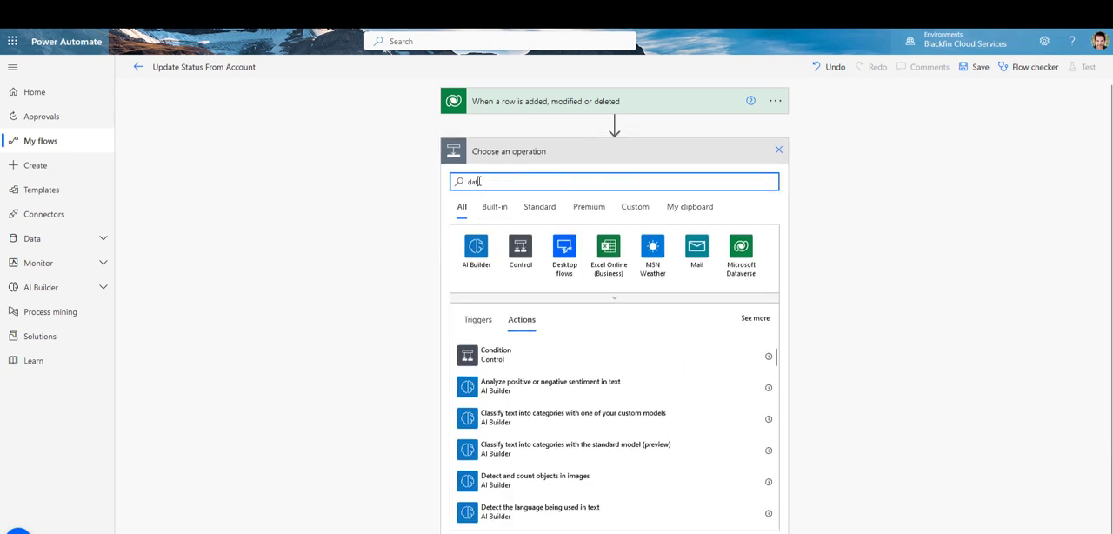
text(a)
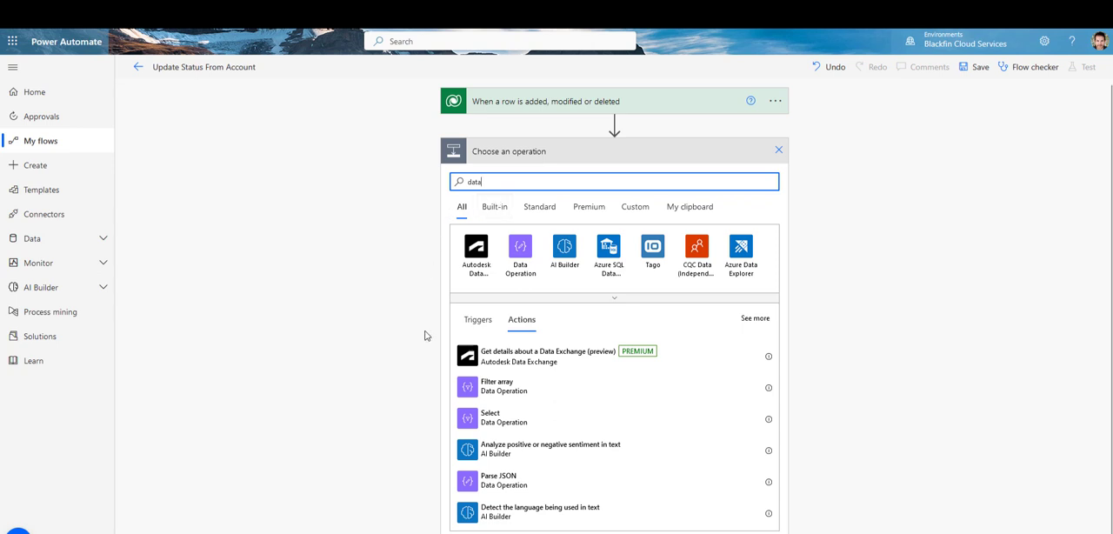
scroll(487, 460, down, 2)
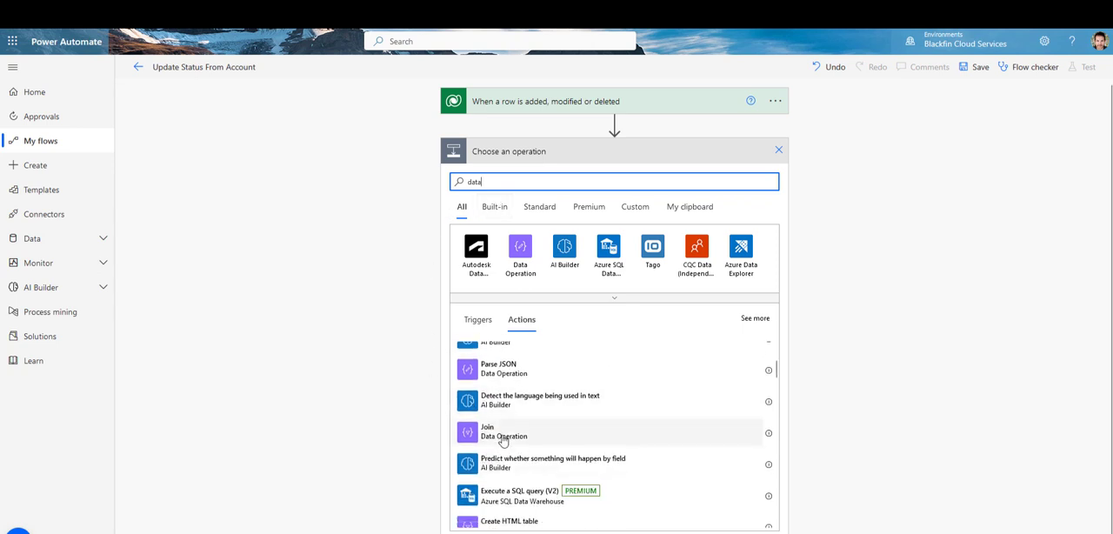
scroll(500, 435, down, 2)
scroll(500, 417, up, 1)
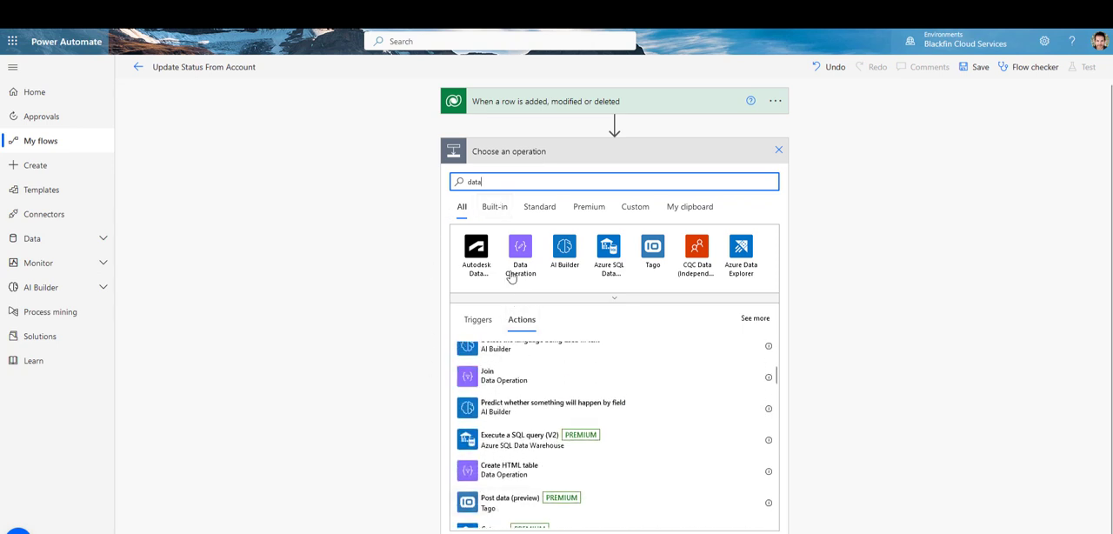
click(519, 250)
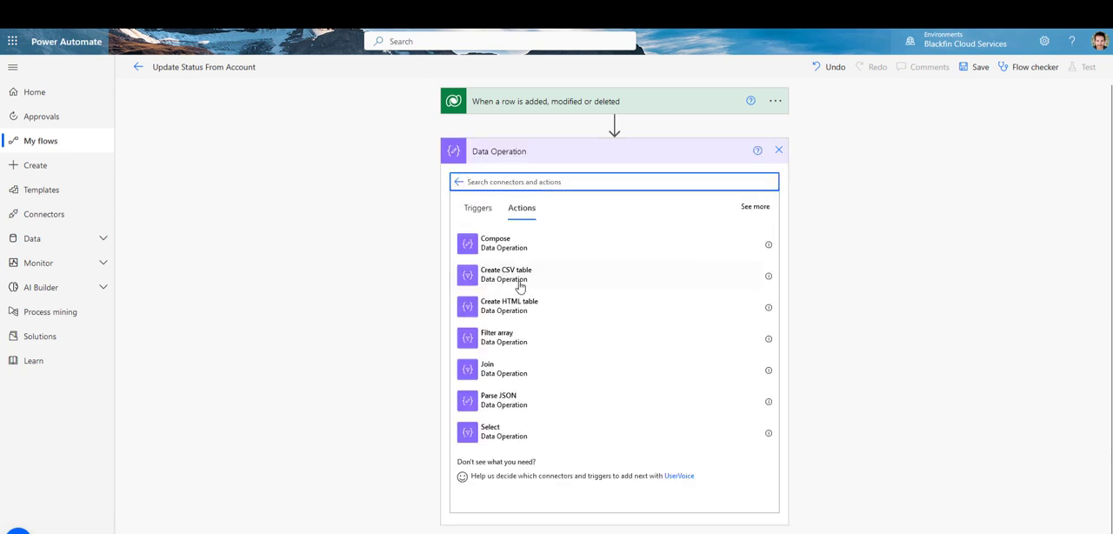
click(502, 246)
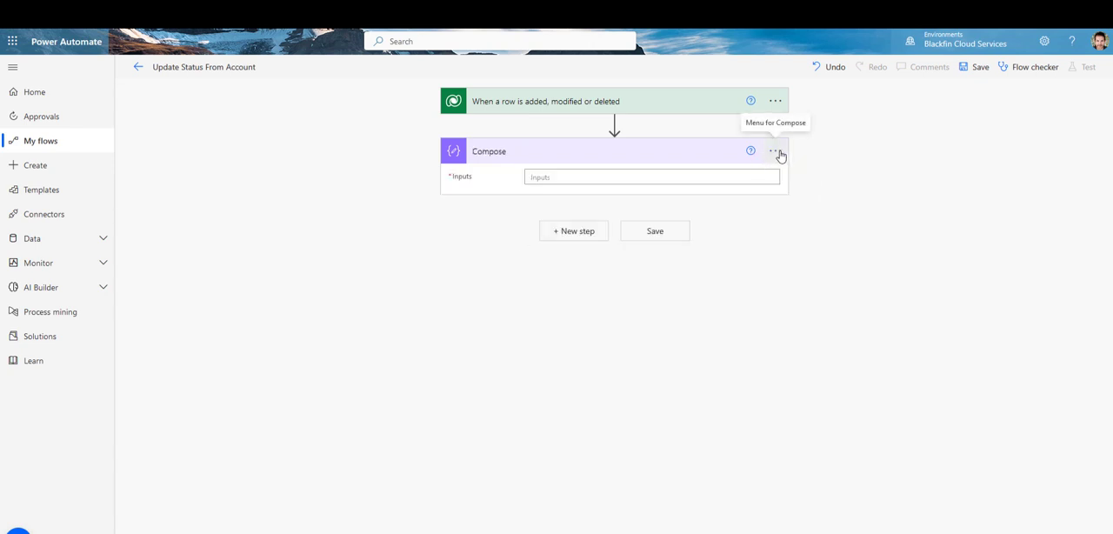
Step: Rename the Compose action as Compose the Account GUID and set its input to the trigger's Account unique identifier
click(775, 151)
click(807, 171)
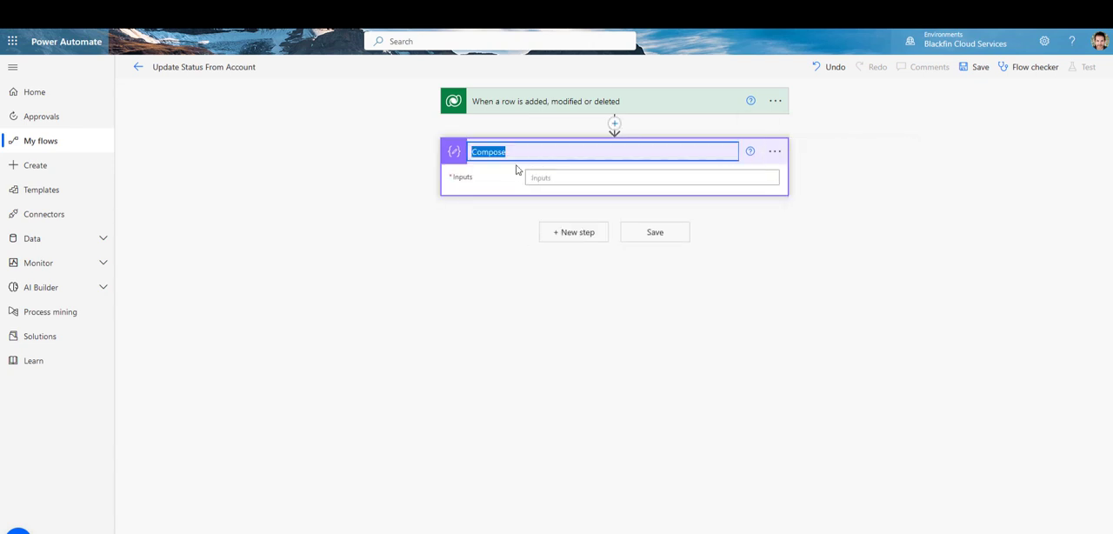
text(Compose the Account GUID)
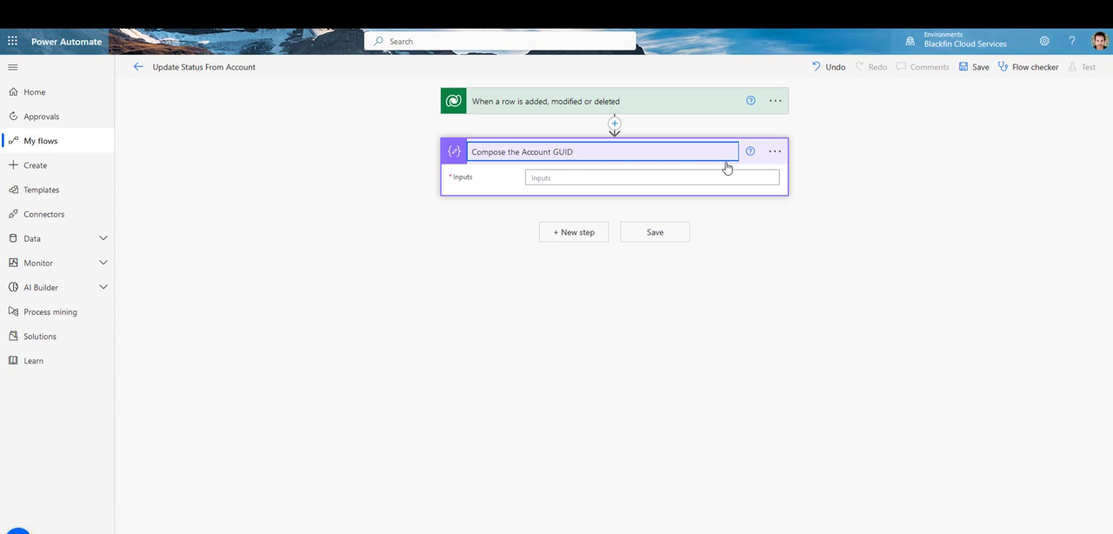
click(540, 178)
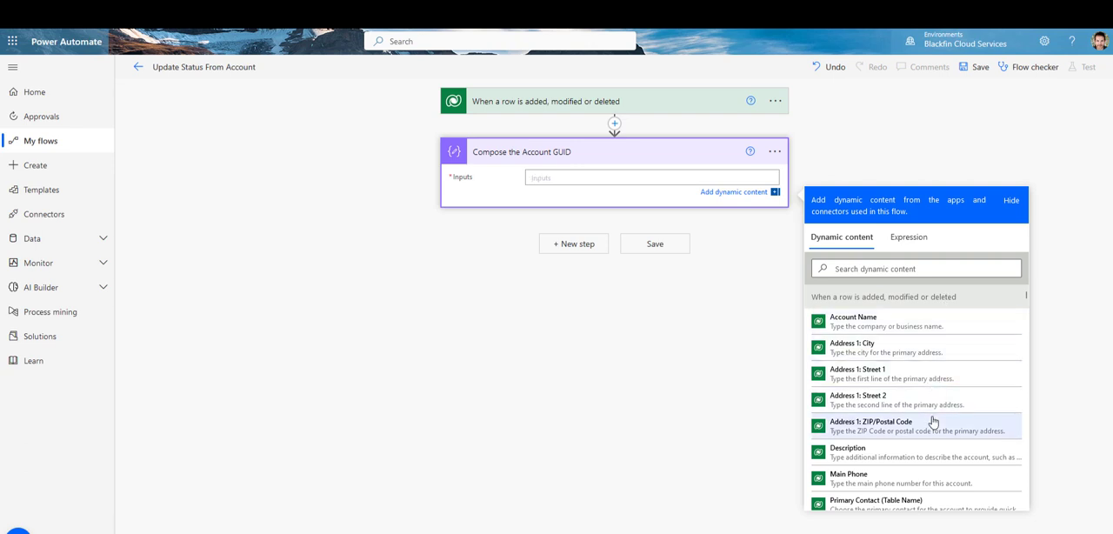
scroll(932, 421, down, 3)
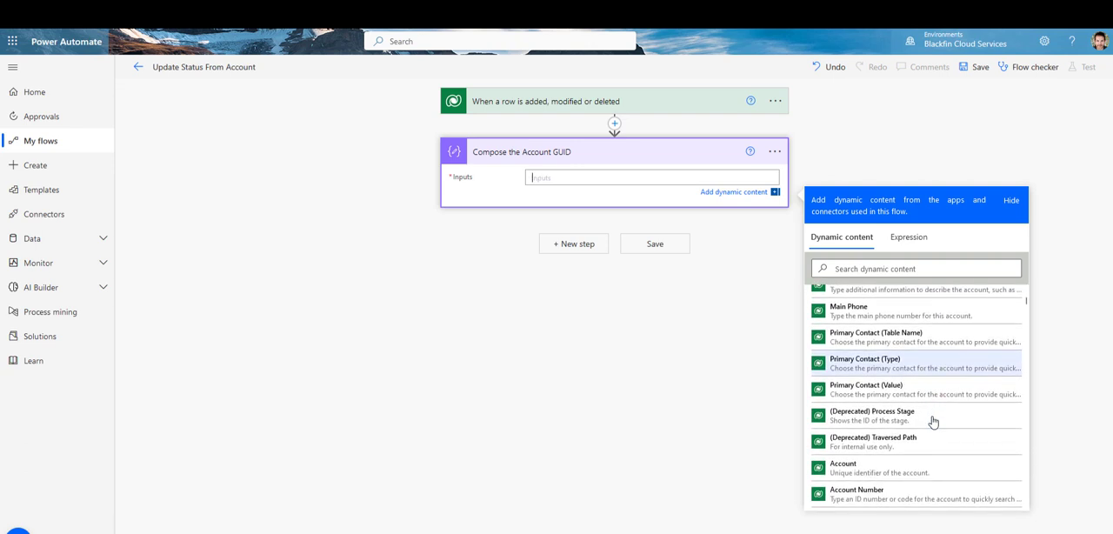
click(847, 475)
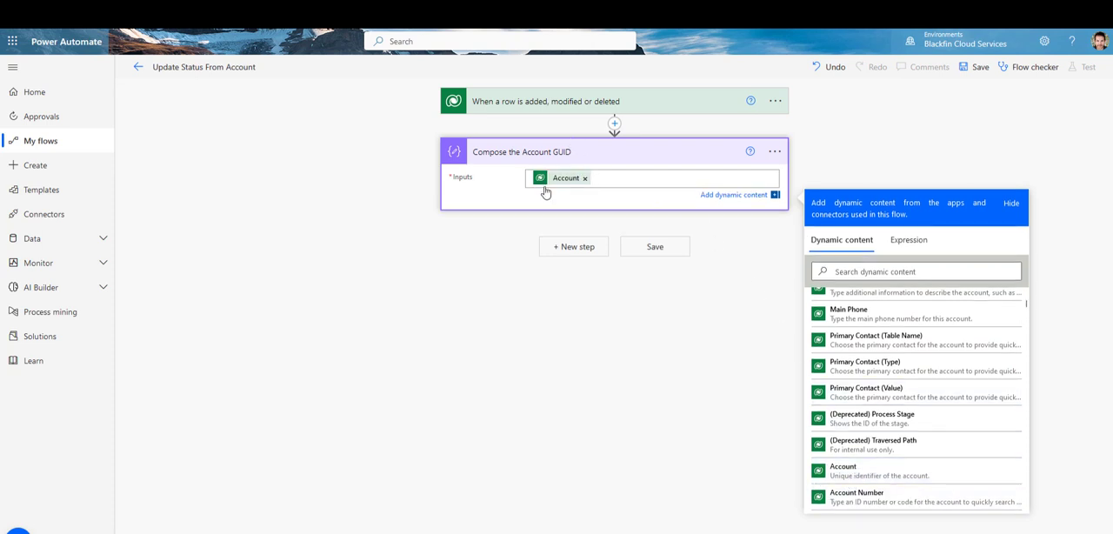
mouse_move(549, 180)
Step: Add a Microsoft Dataverse List rows action after the Compose action, with Contacts as its table
click(576, 249)
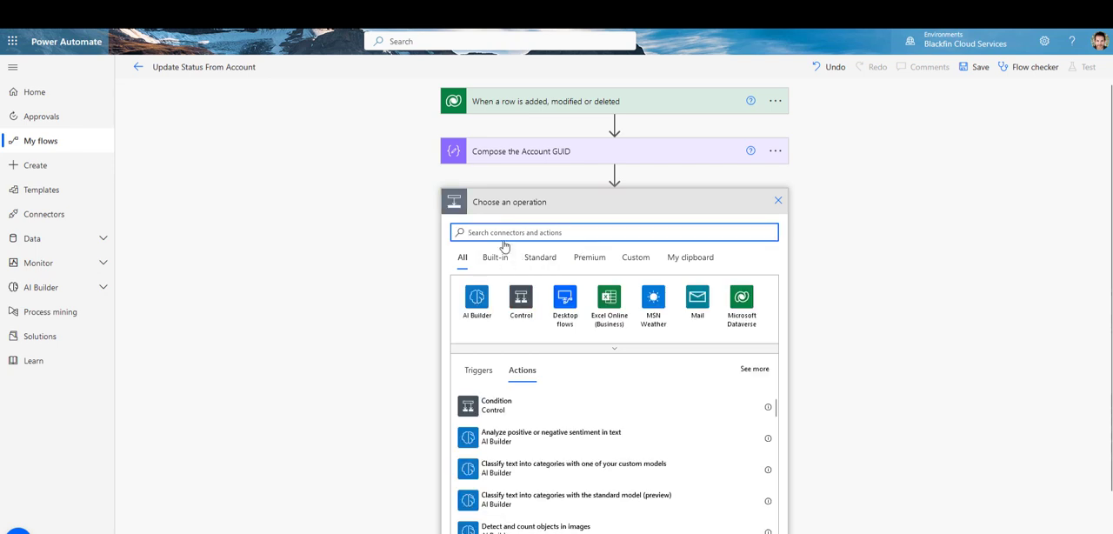
click(738, 304)
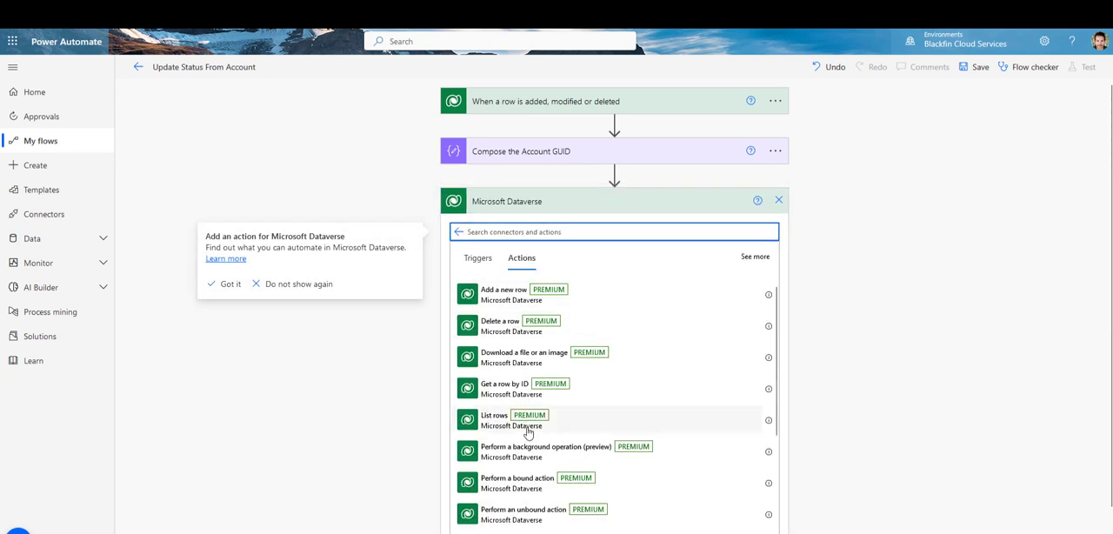
click(500, 425)
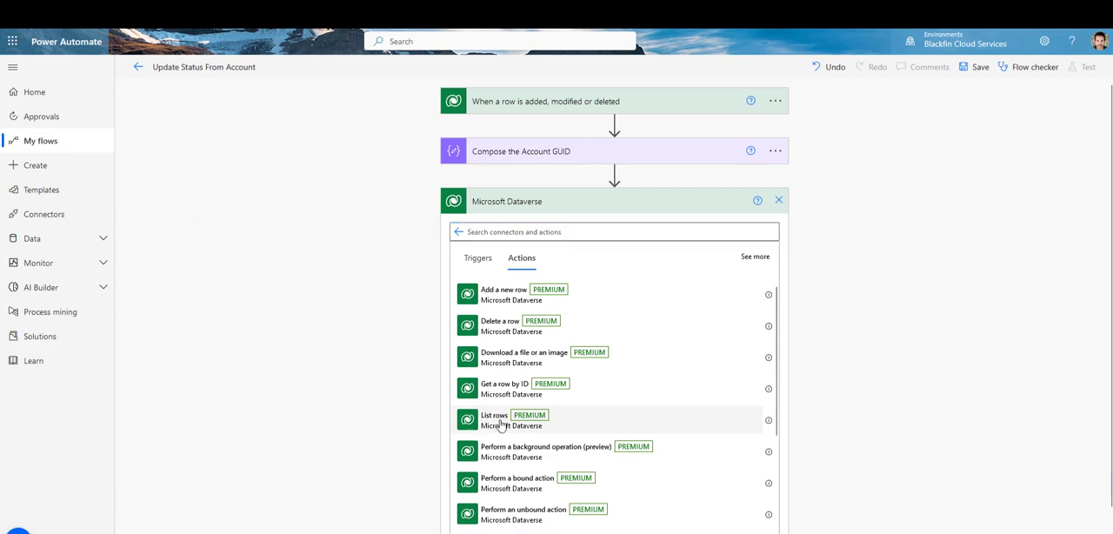
click(500, 419)
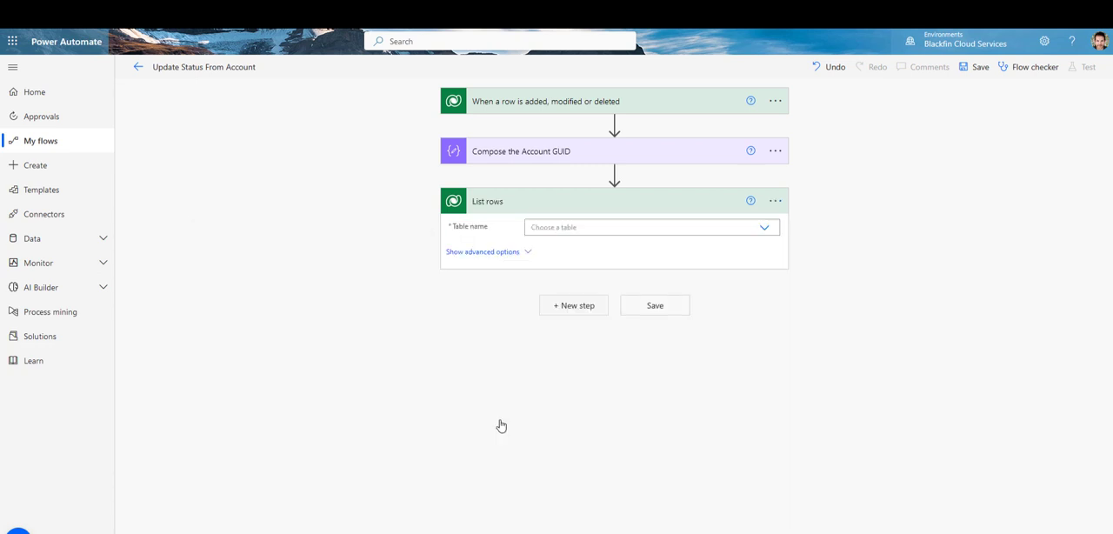
click(566, 229)
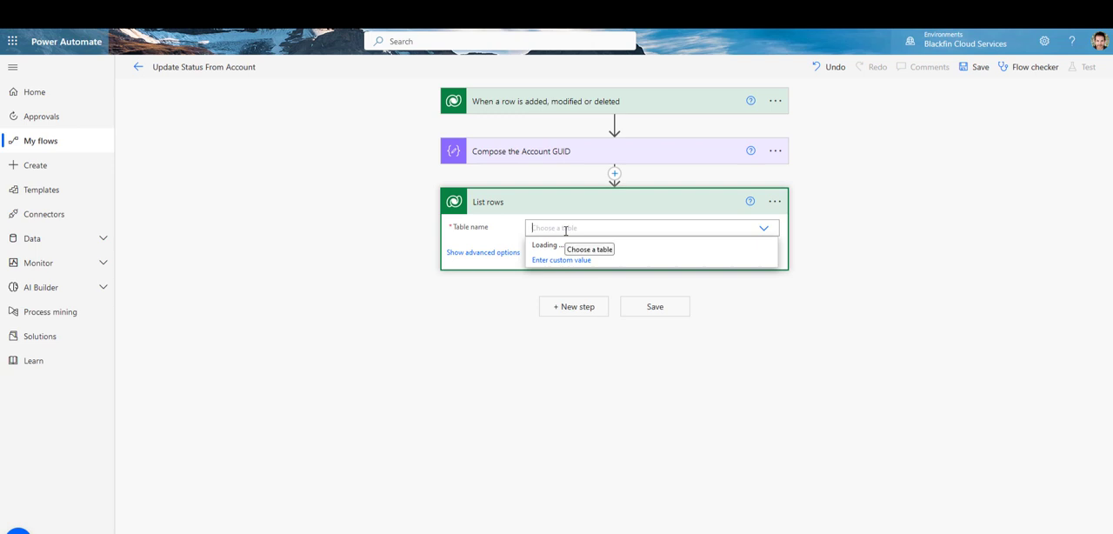
text(contac)
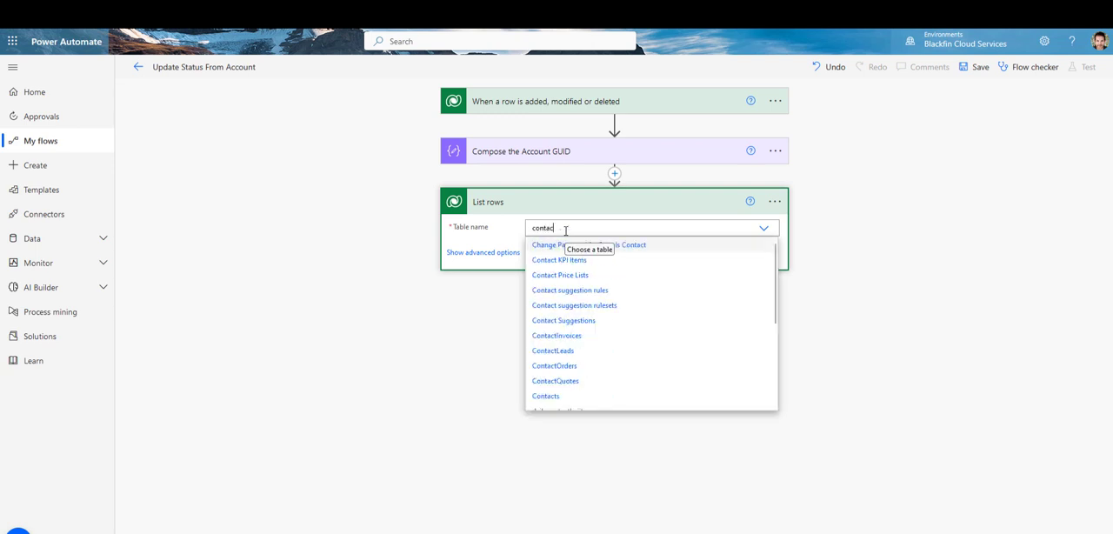
text(ts)
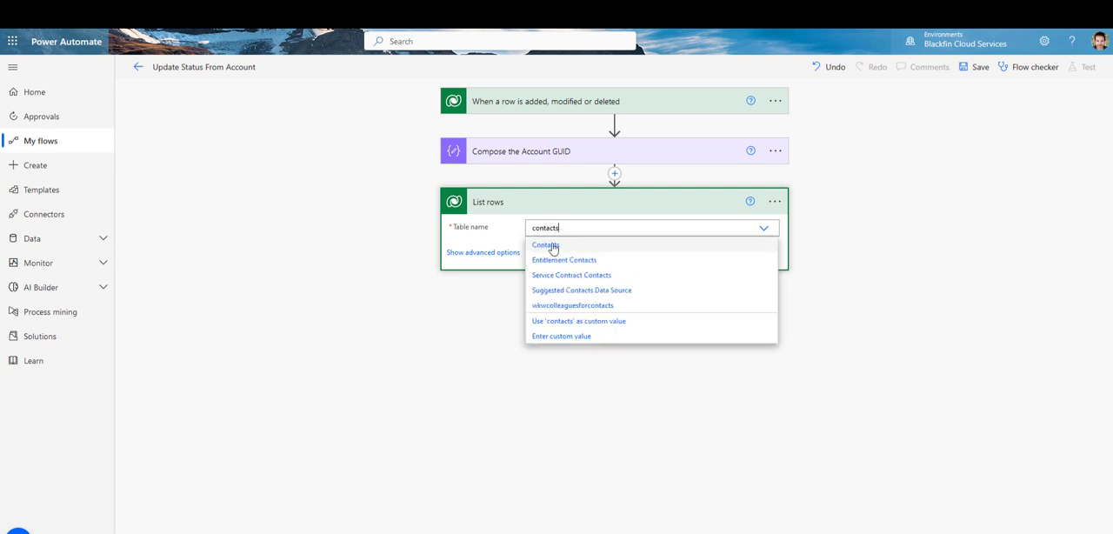
click(553, 251)
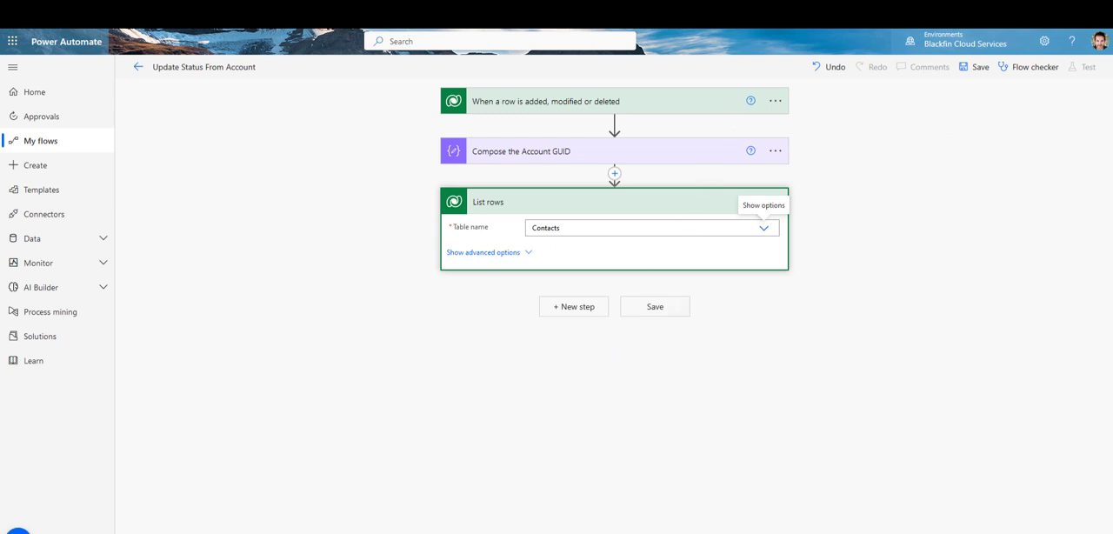
Step: Switch to Dynamics 365, duplicate the browser tab of the A. Datum Corporation account and open the Contacts list there
click(800, 5)
right_click(800, 4)
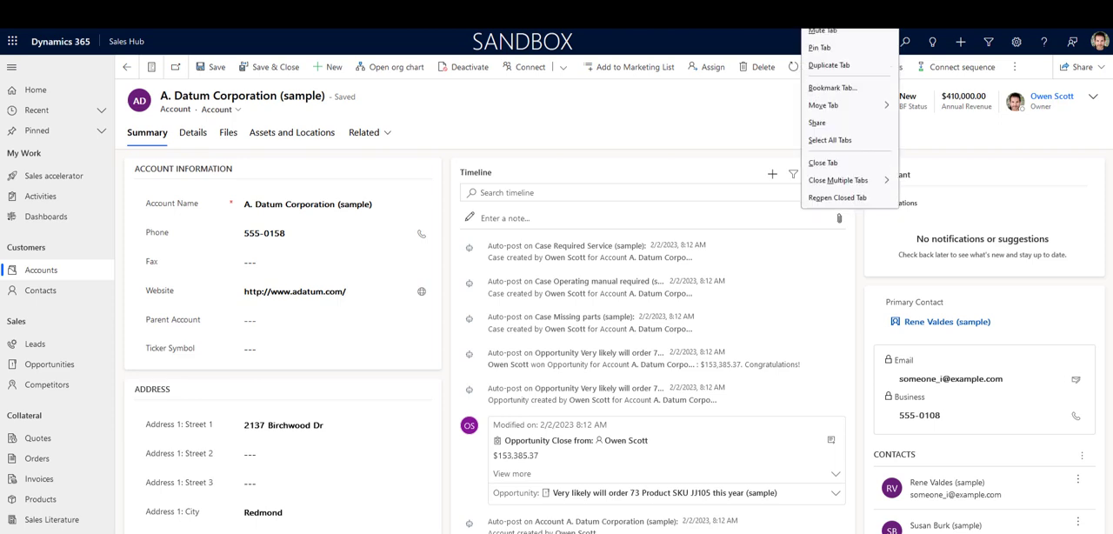
click(823, 68)
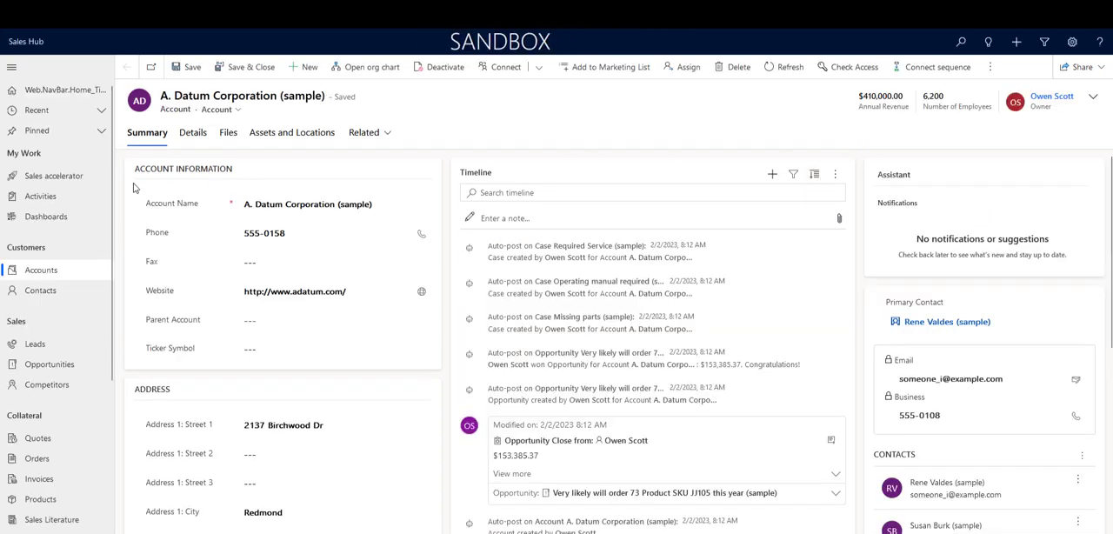
click(38, 299)
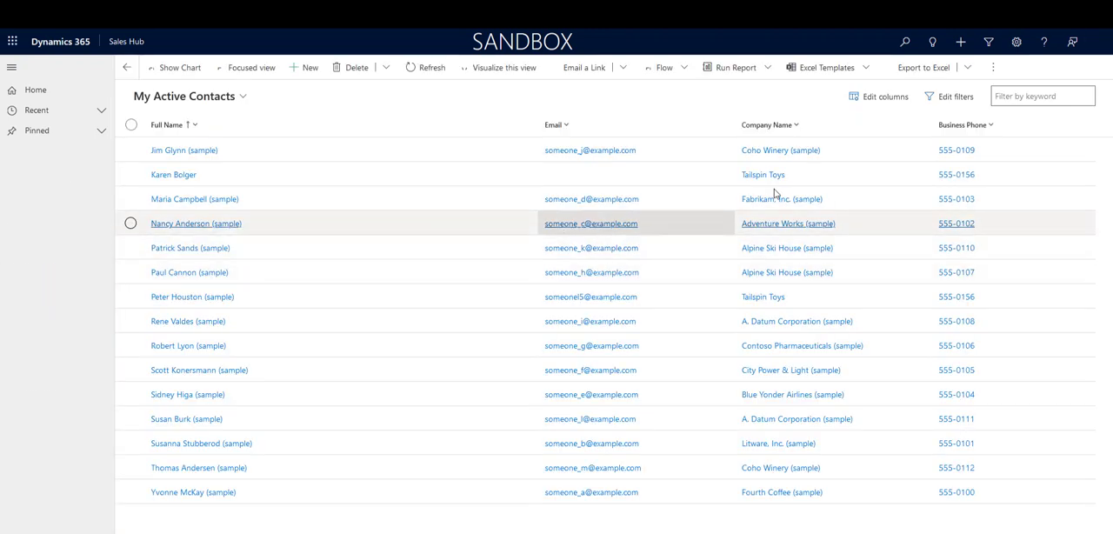
Step: Open the filter editor of the My Active Contacts view and delete the Owner and Status conditions
click(955, 99)
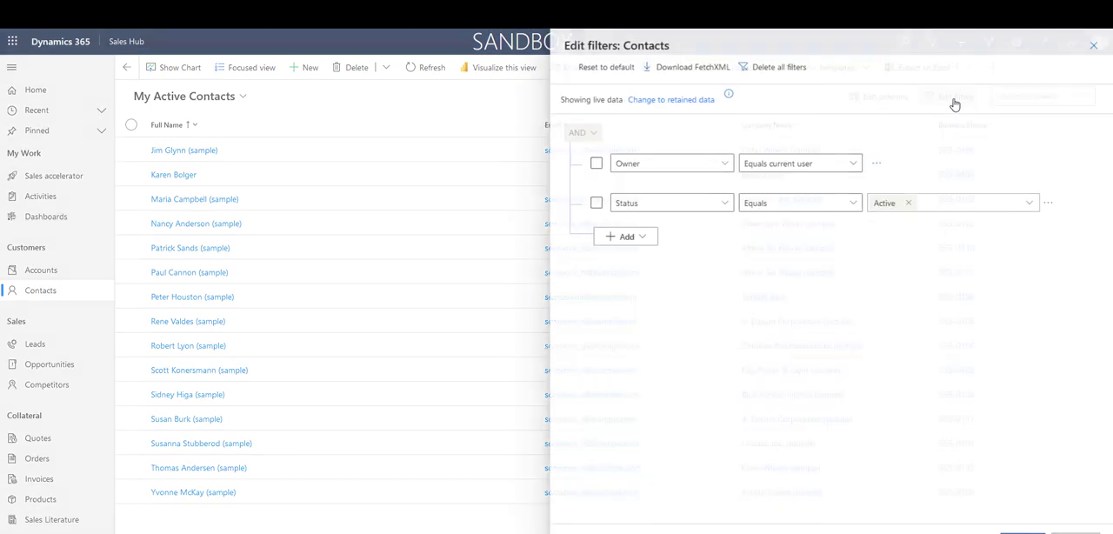
click(873, 163)
click(888, 164)
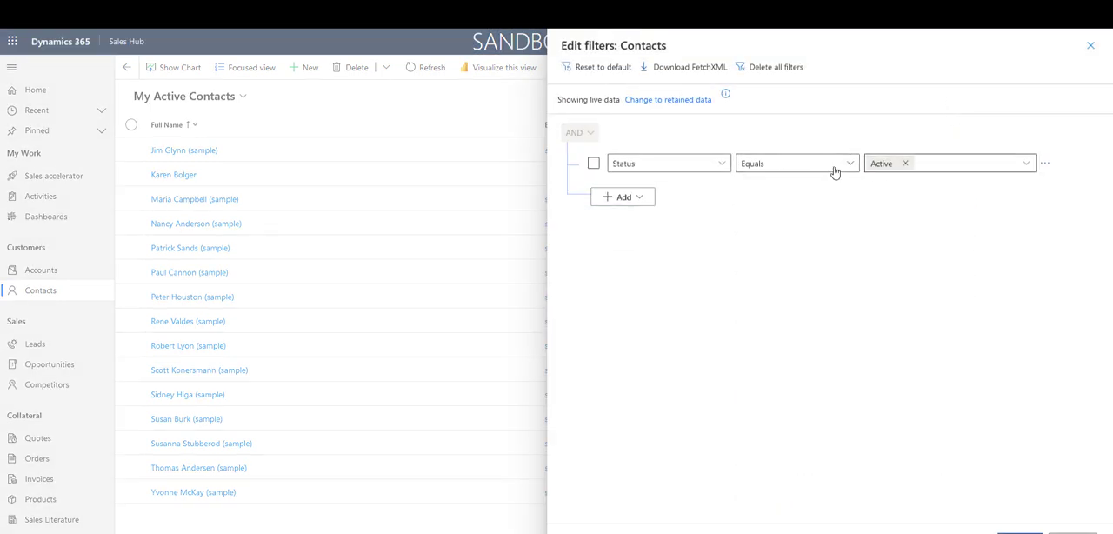
click(1045, 165)
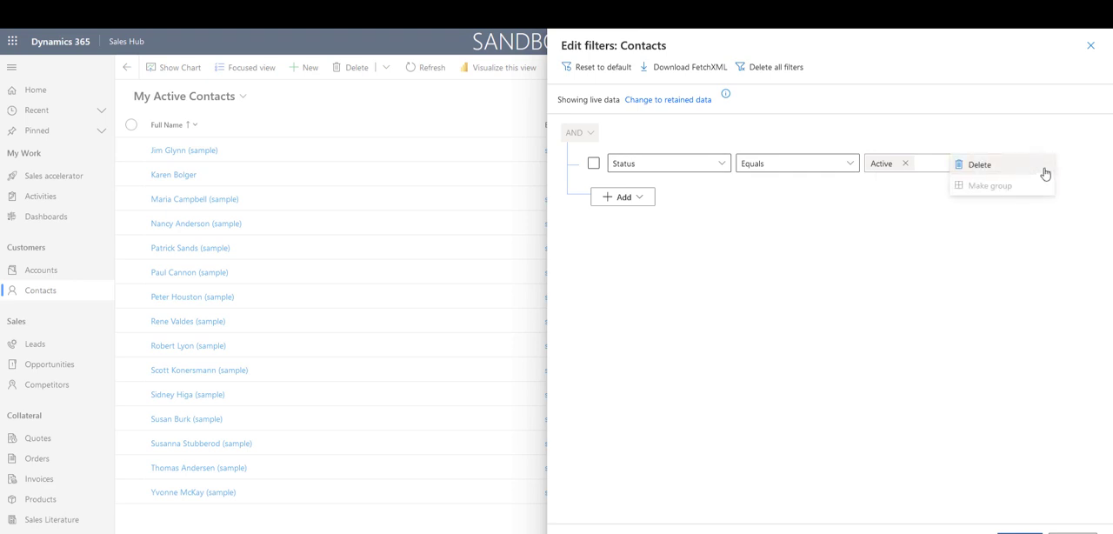
click(989, 169)
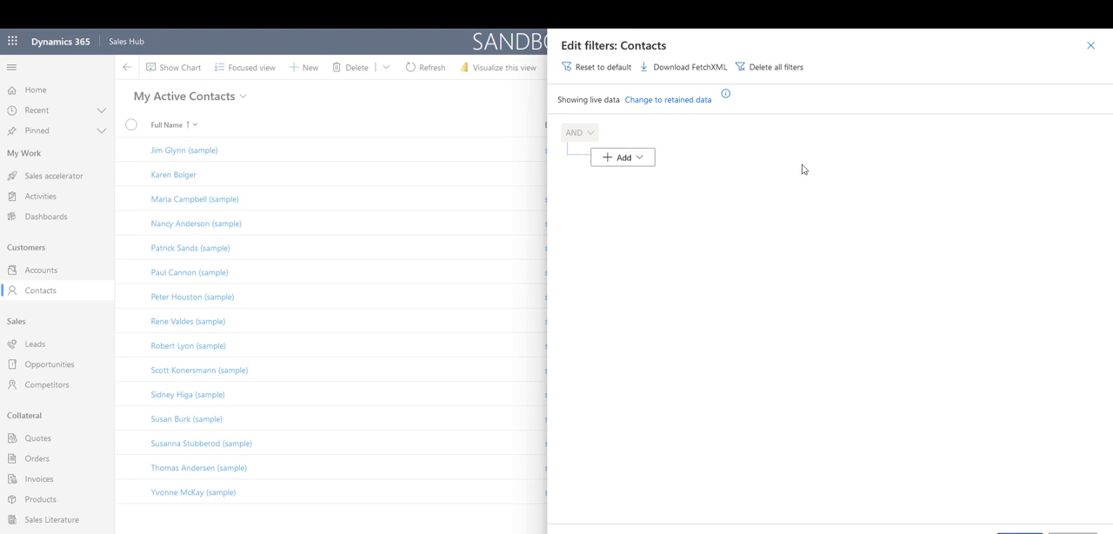
Step: Add a filter row for contacts whose Company Name equals A. Datum Corporation (sample)
click(637, 159)
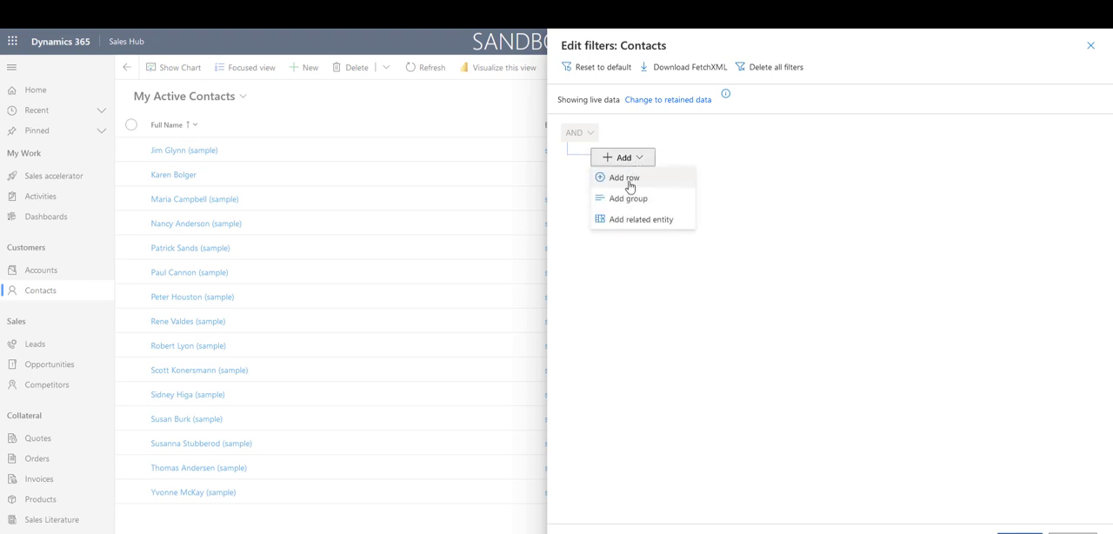
click(626, 181)
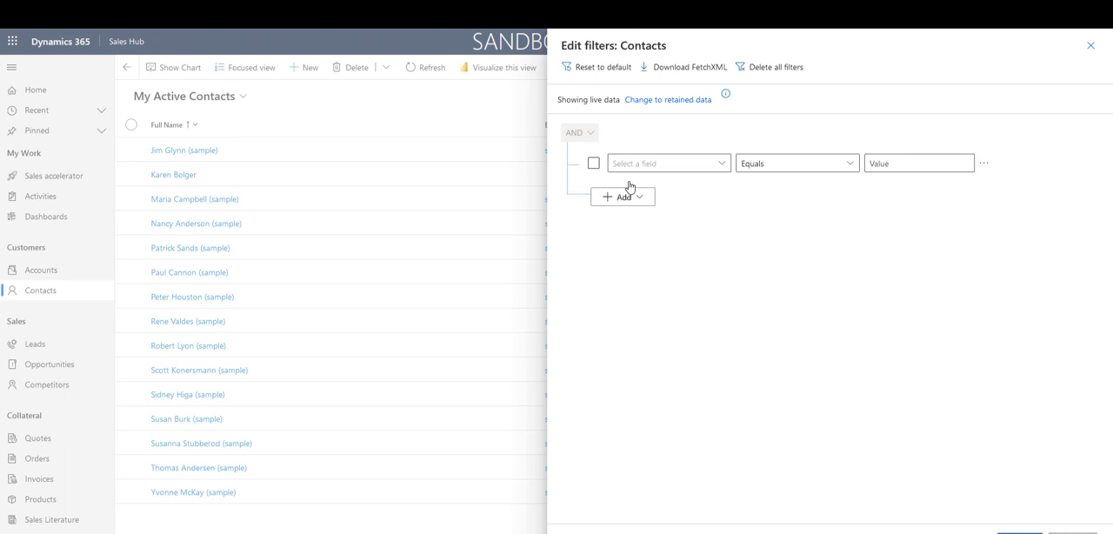
click(722, 165)
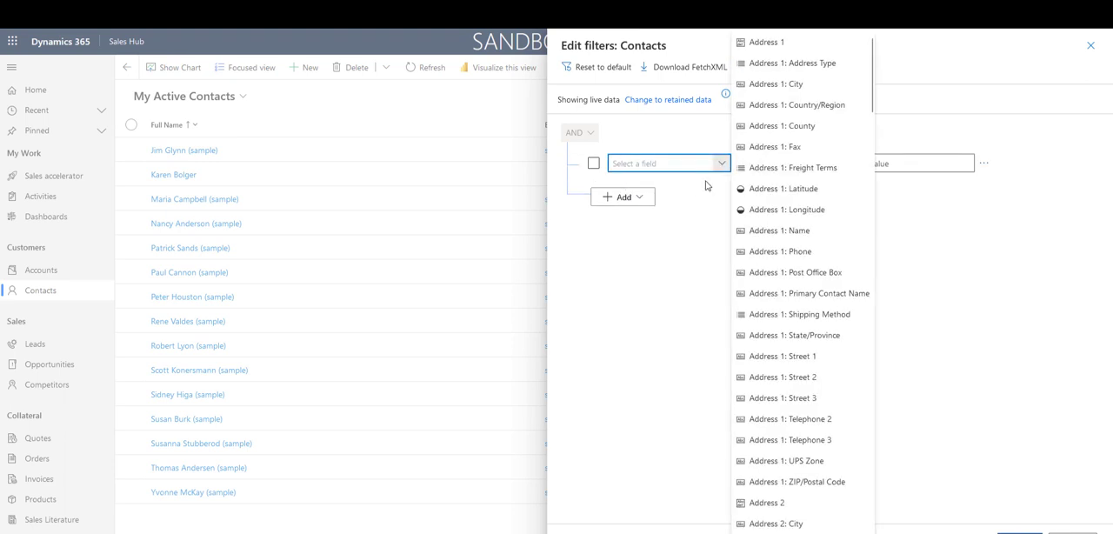
scroll(808, 408, down, 1)
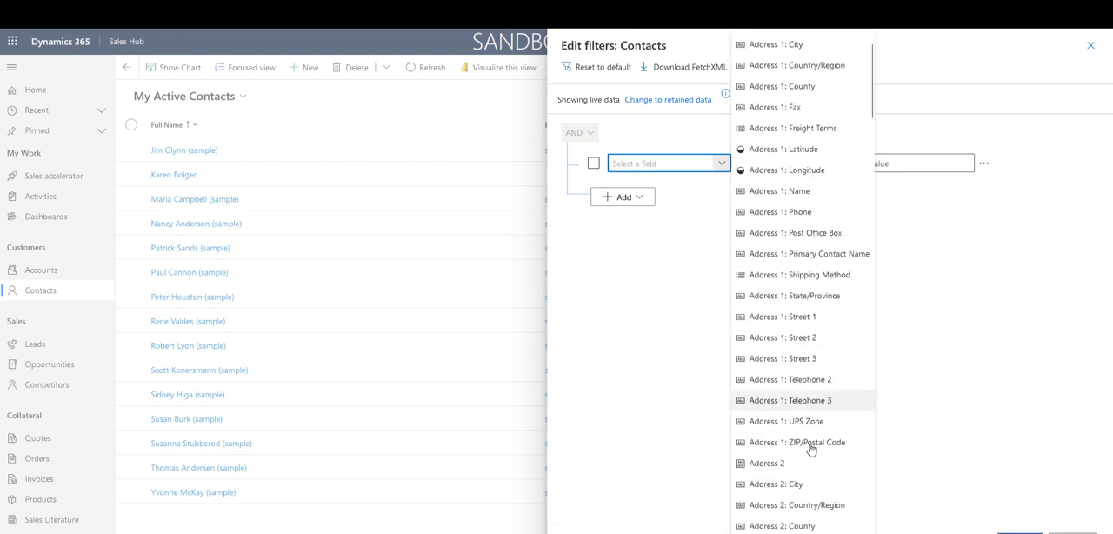
scroll(808, 447, down, 15)
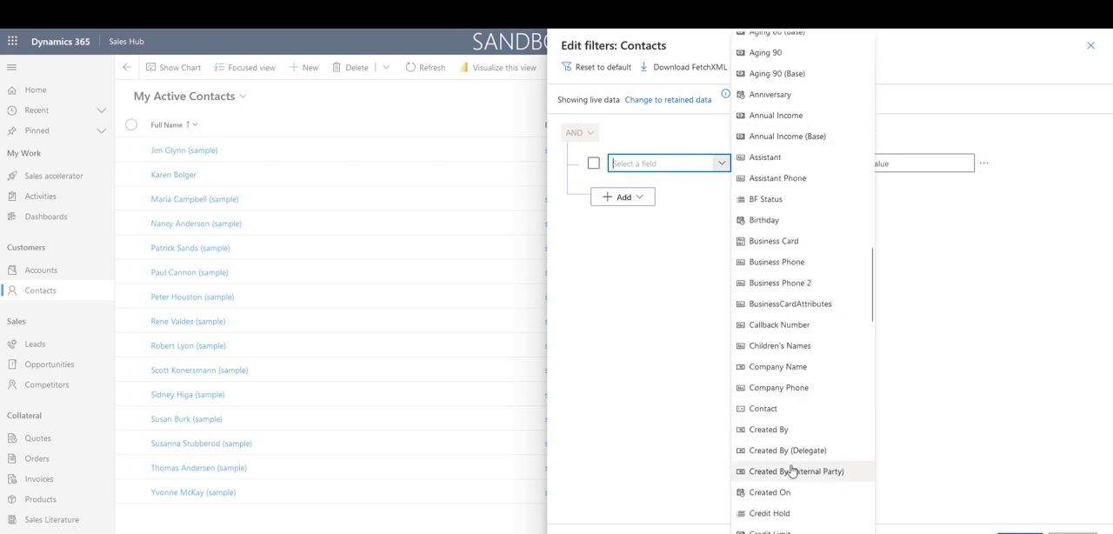
click(779, 370)
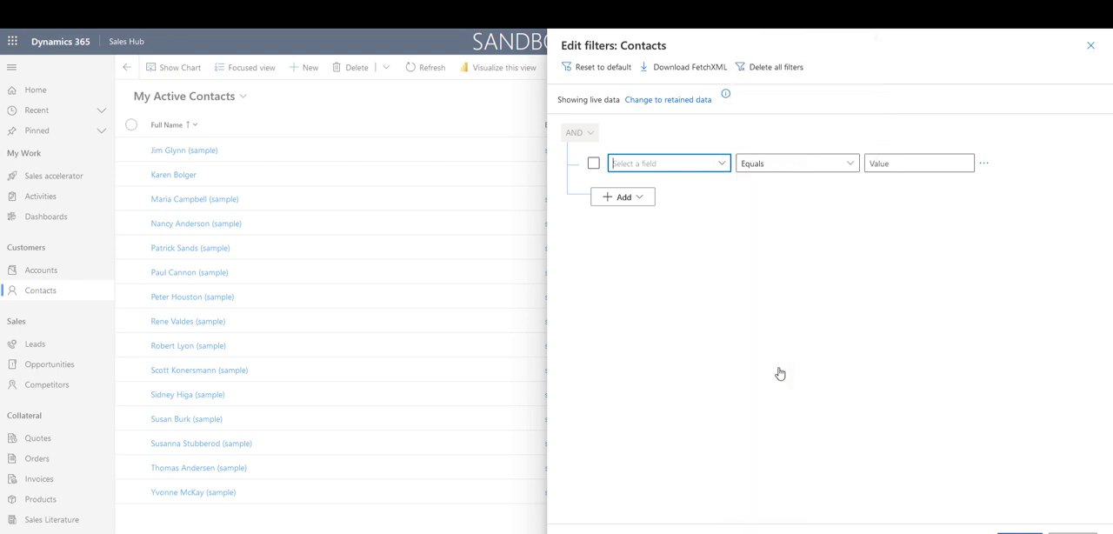
click(977, 170)
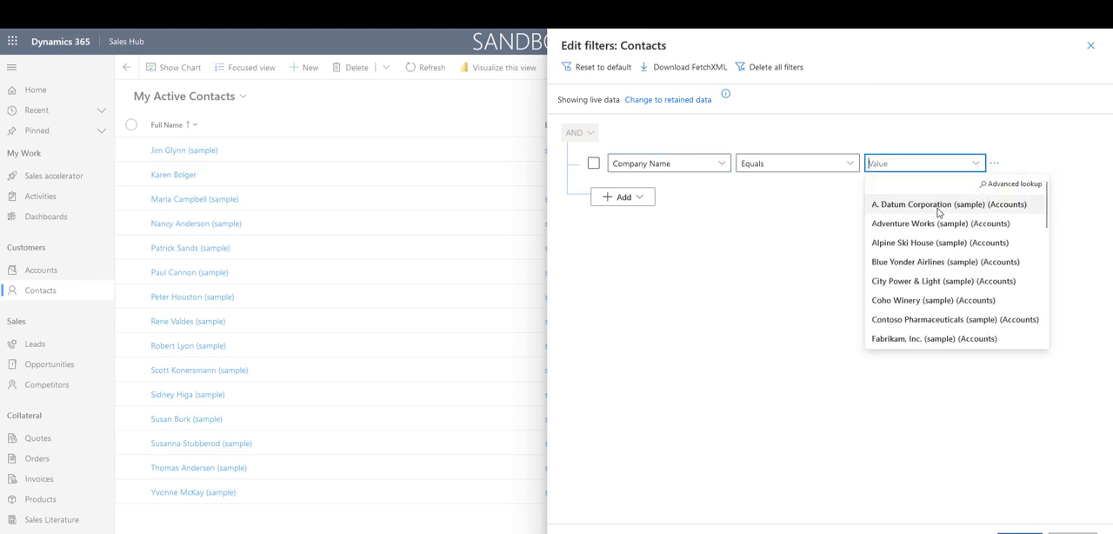
click(918, 212)
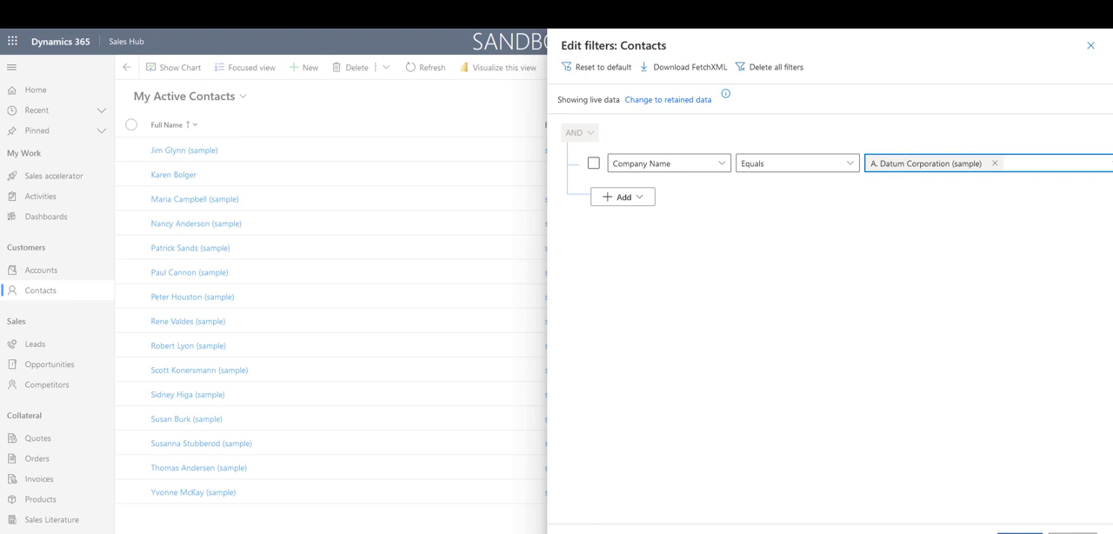
Step: Apply the company filter to the contacts view and remove its Email and Business Phone columns
click(1019, 532)
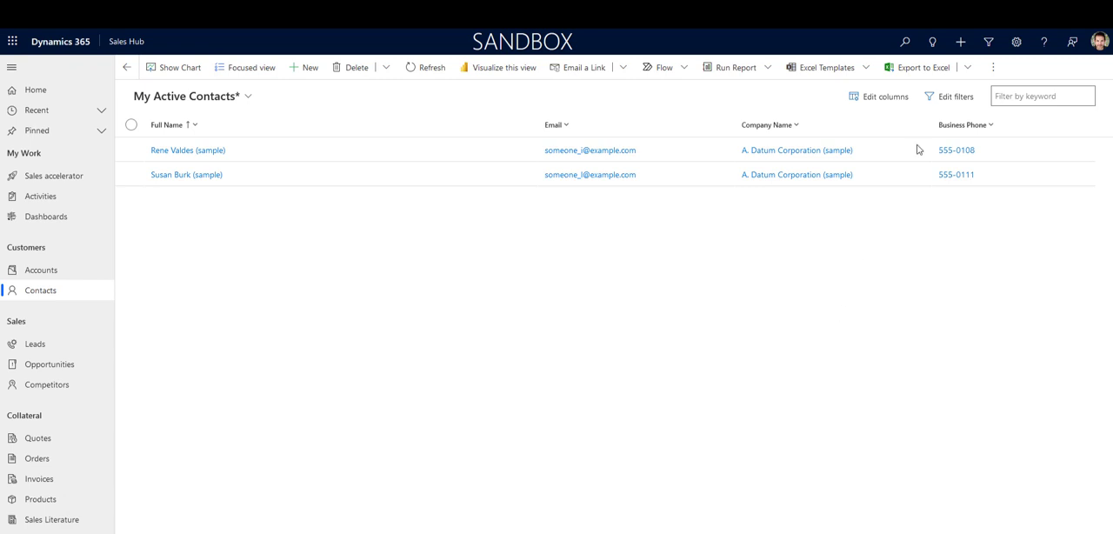
click(904, 99)
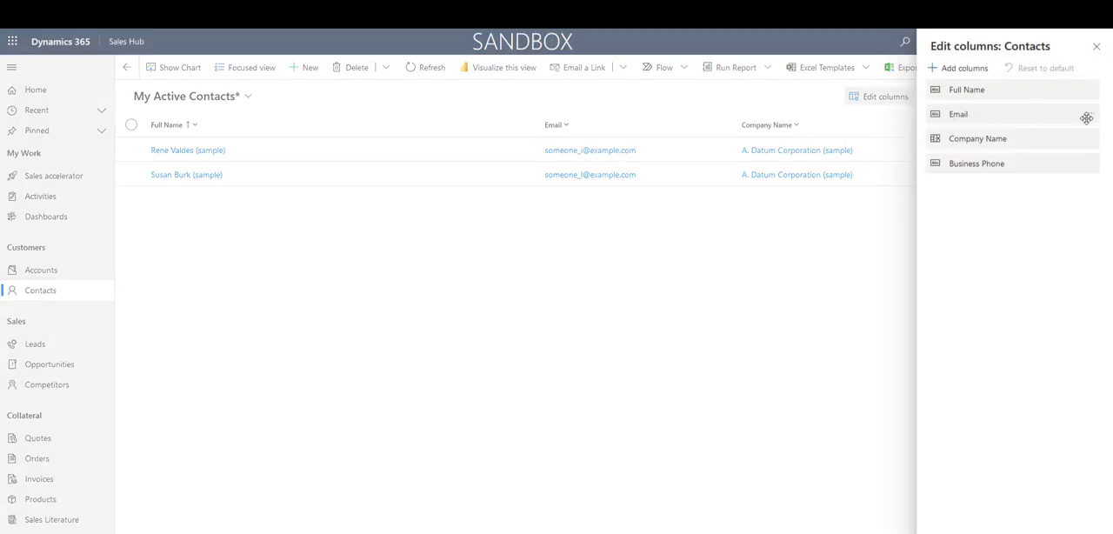
click(1090, 115)
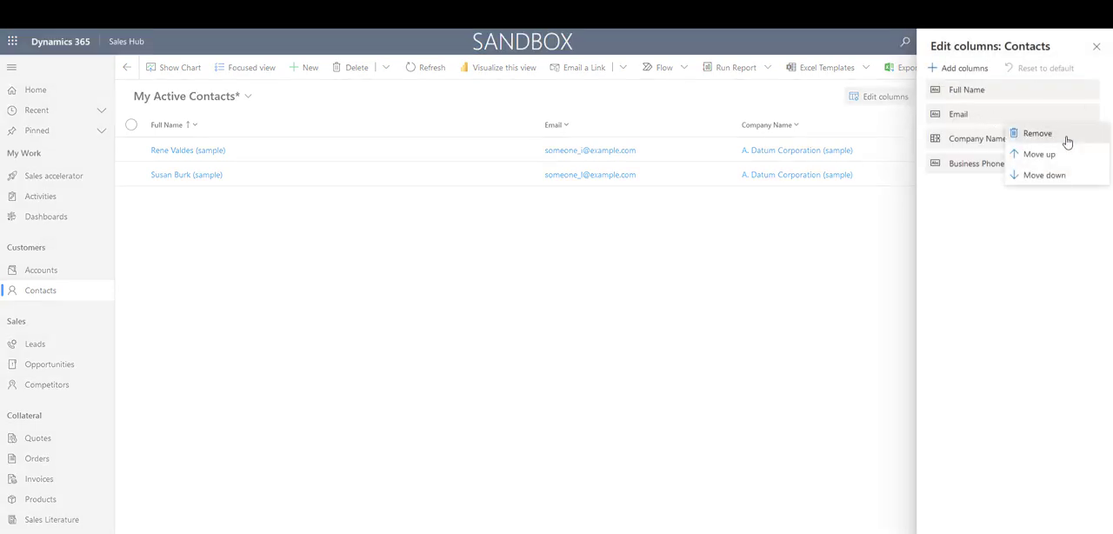
click(1067, 139)
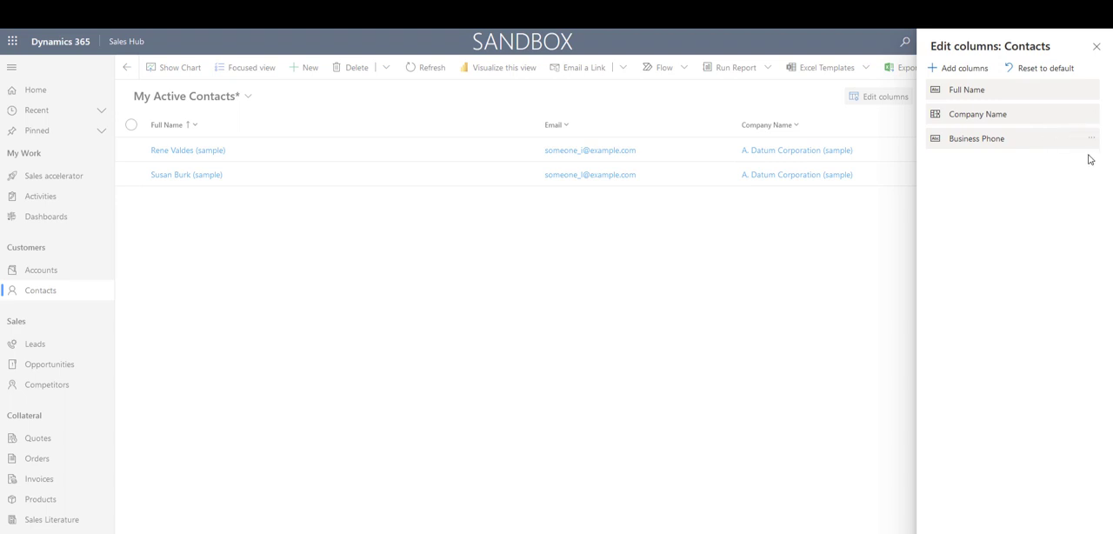
click(1094, 140)
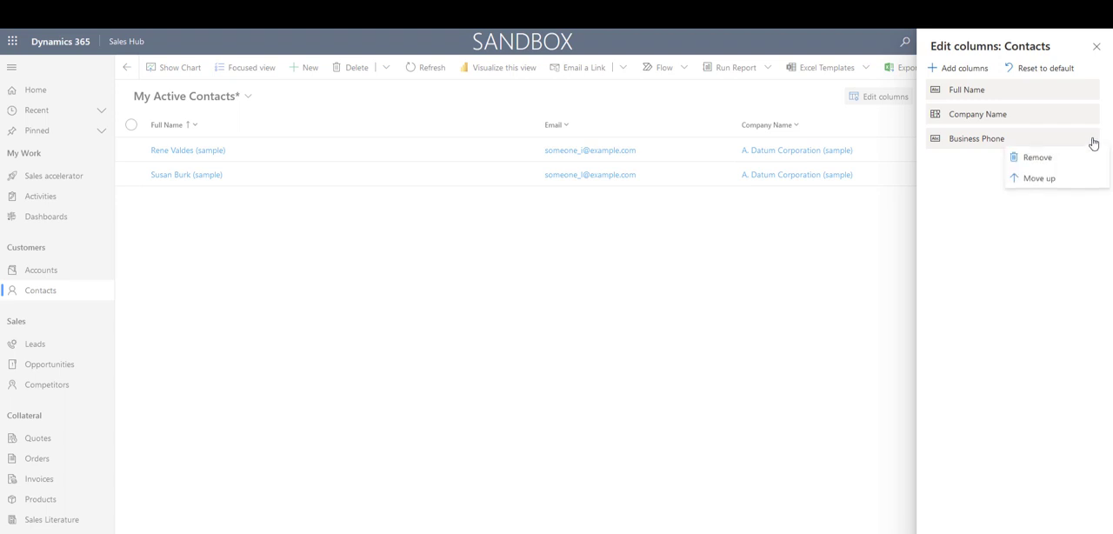
click(1062, 160)
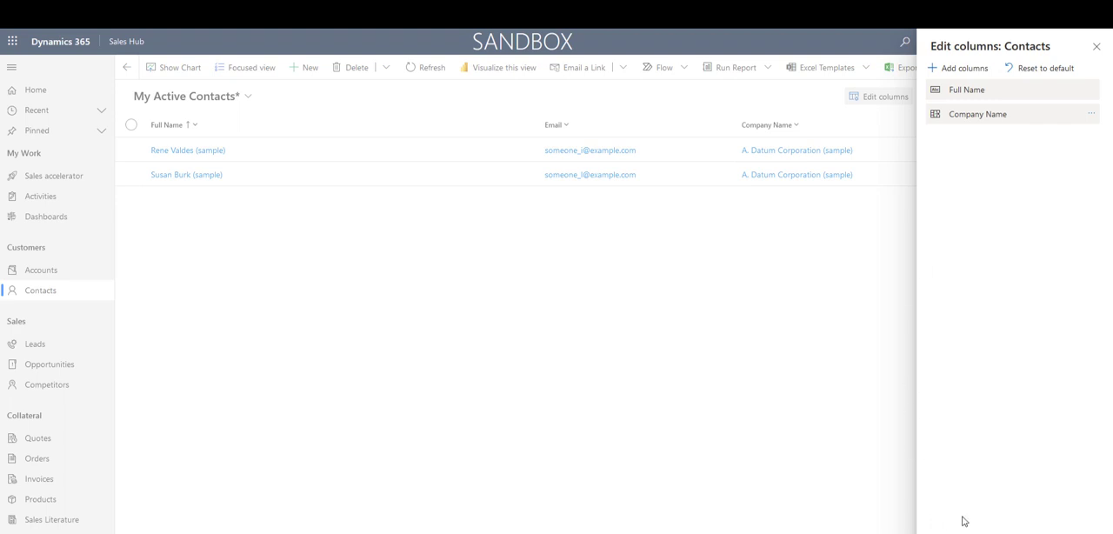
click(1026, 532)
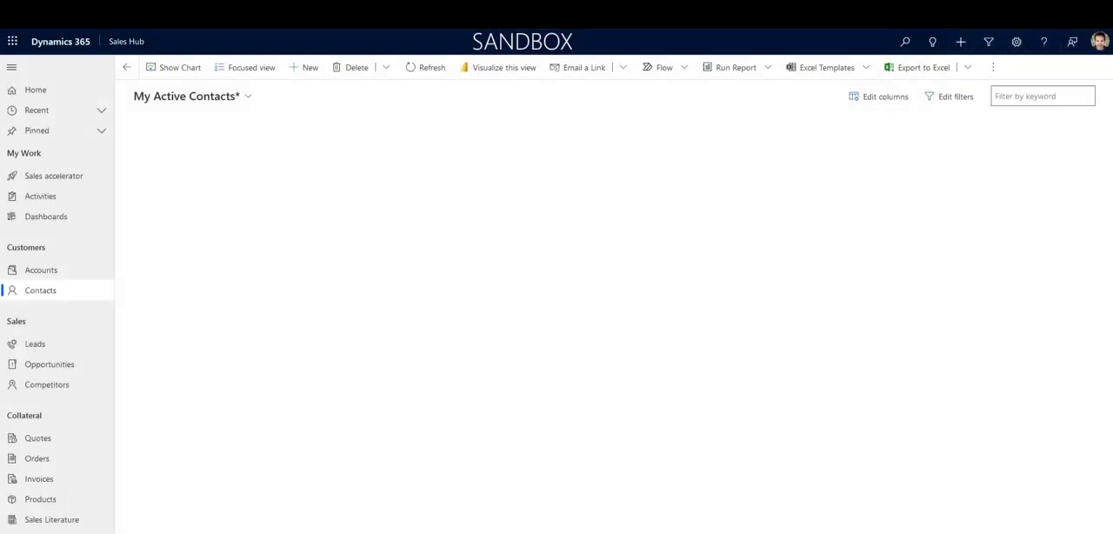
Step: Download the filtered contacts view's FetchXML from the filter editor and open the downloaded file in the text editor
click(951, 97)
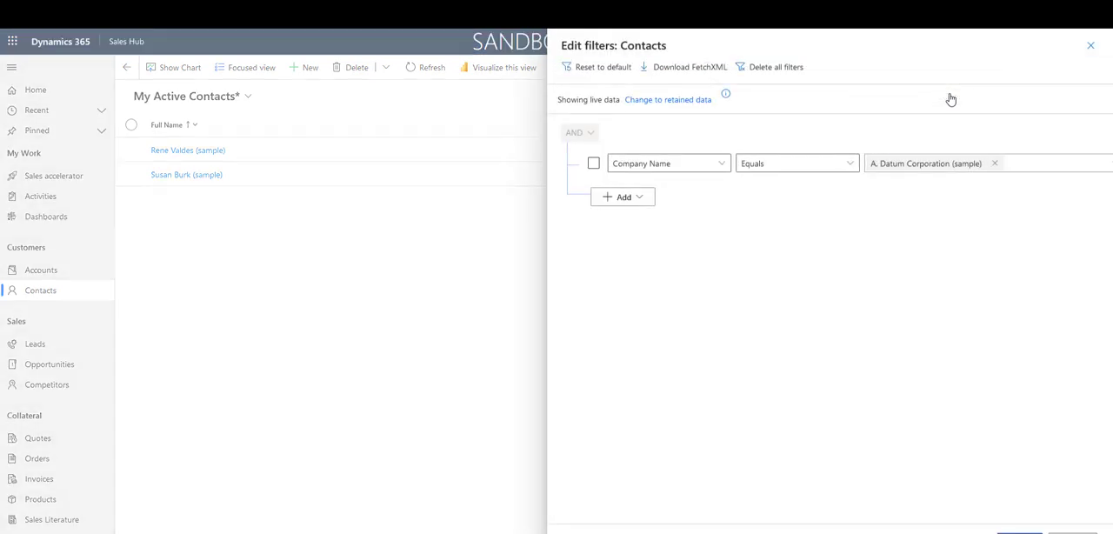
click(683, 69)
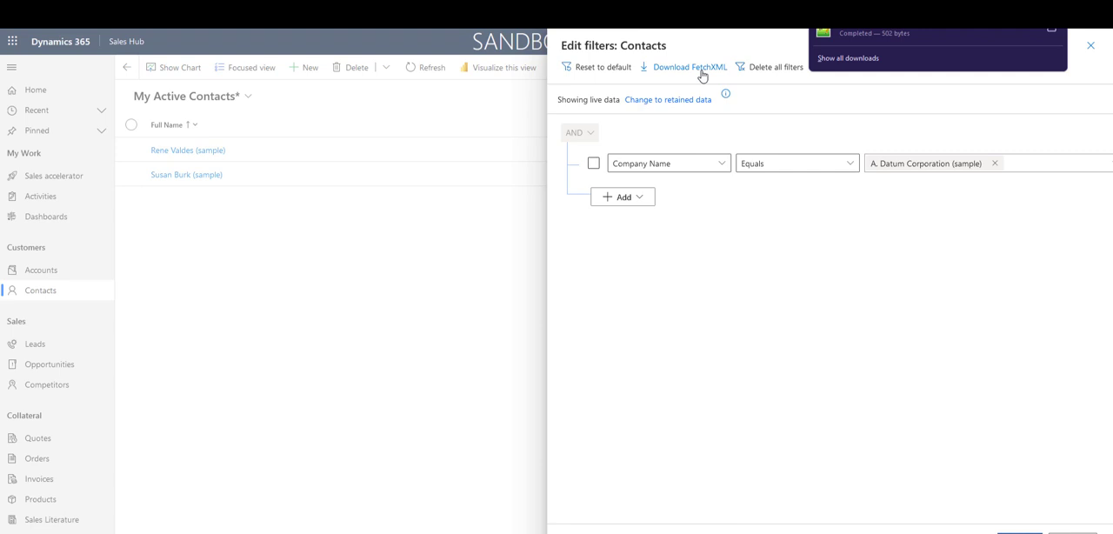
click(1051, 33)
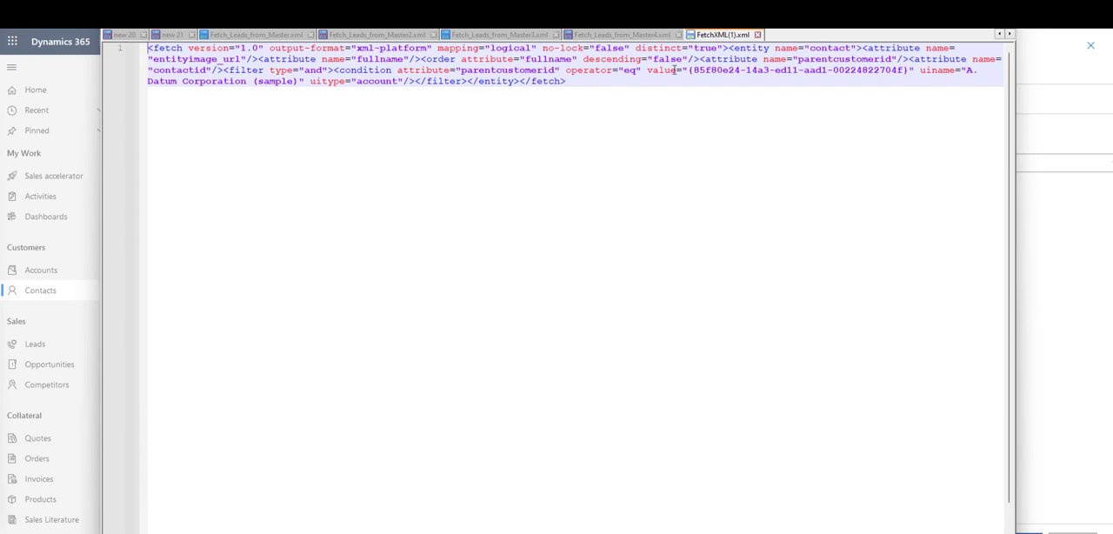
Step: Delete the uiname attribute with the A. Datum Corporation (sample) value from the FetchXML's parentcustomerid condition
drag(693, 69, 907, 75)
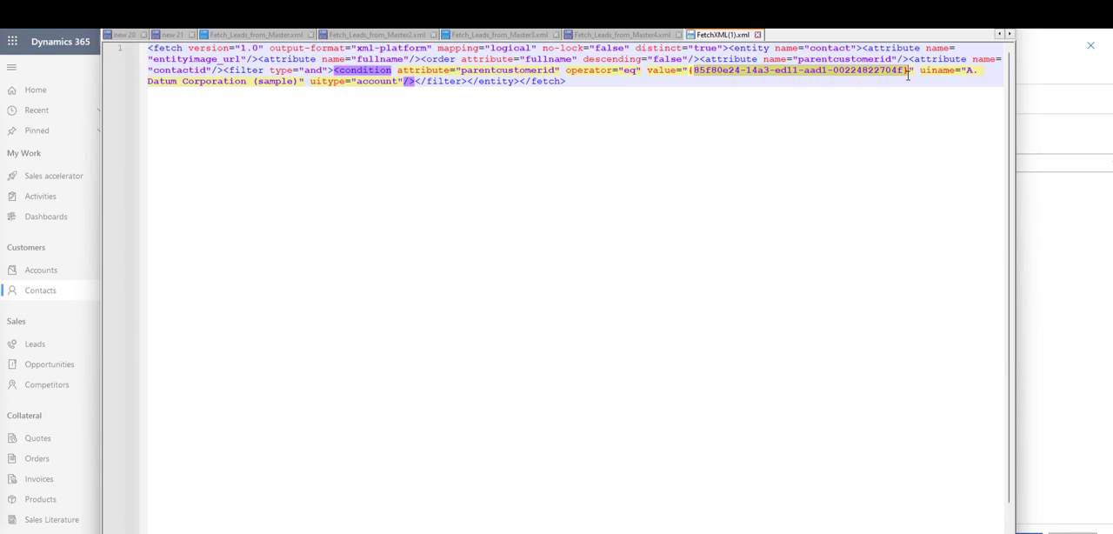
click(806, 70)
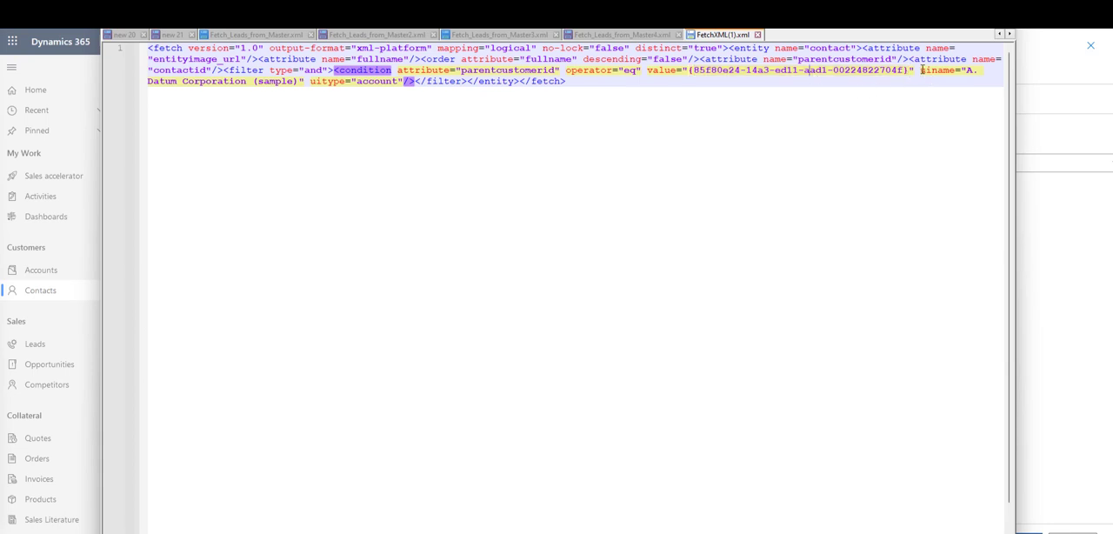
drag(918, 70, 515, 101)
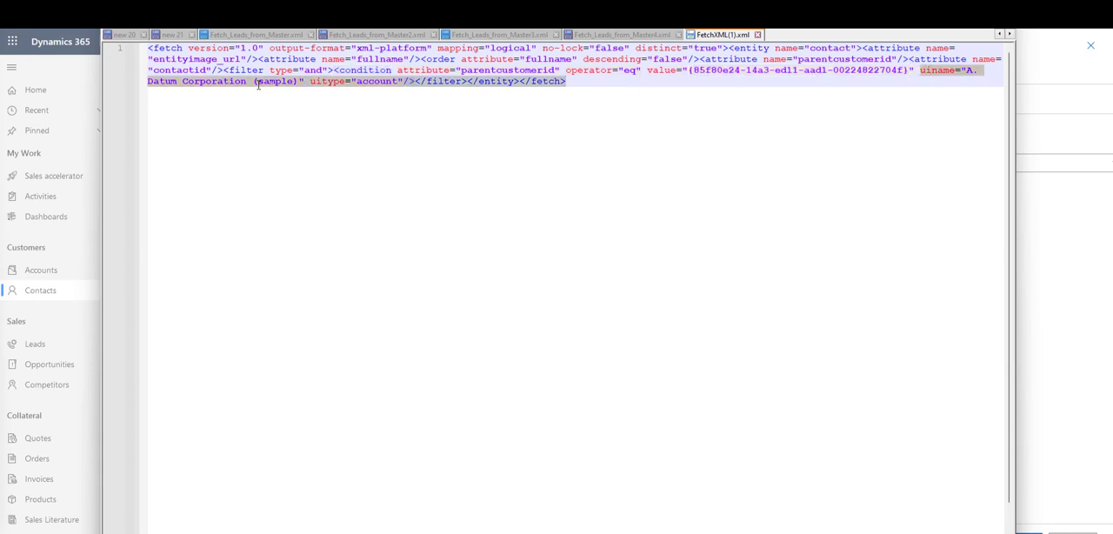
drag(257, 84, 304, 81)
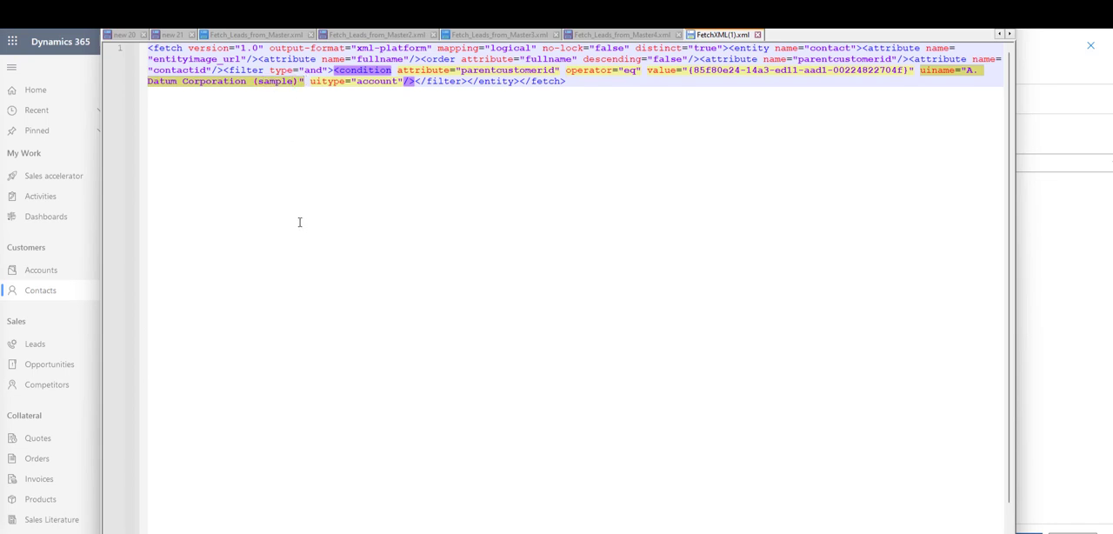
key(Delete)
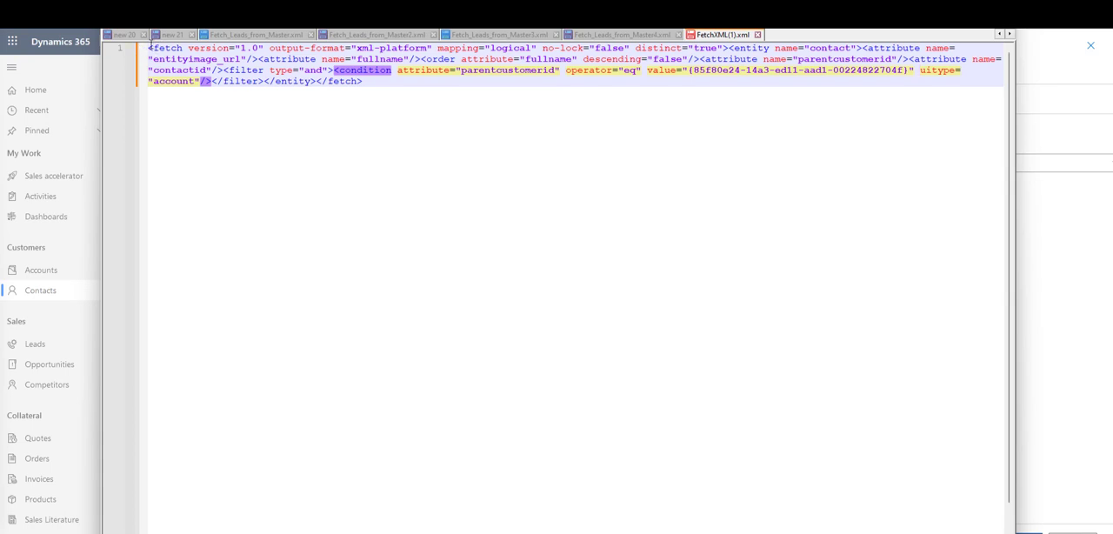
Step: Copy the whole FetchXML, switch to Power Automate and paste it as the Fetch Xml Query of the List rows action
drag(148, 46, 419, 85)
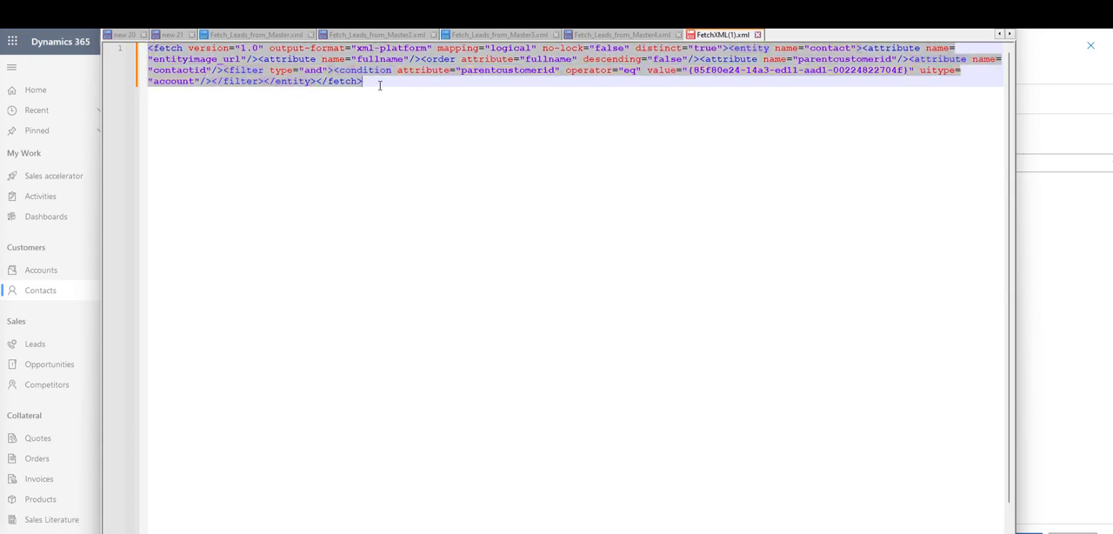
right_click(315, 83)
click(346, 102)
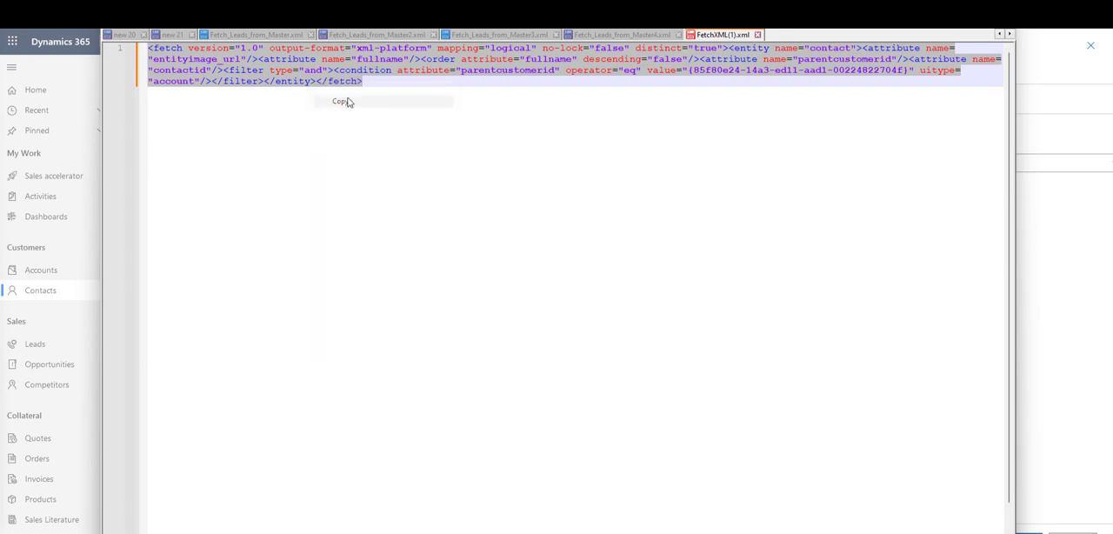
key(alt+Tab)
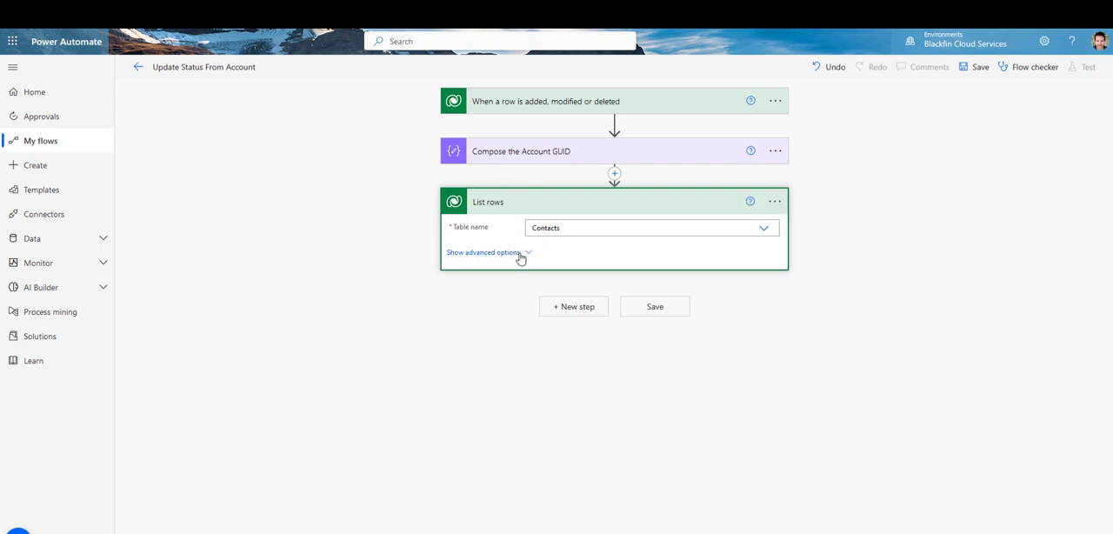
click(520, 256)
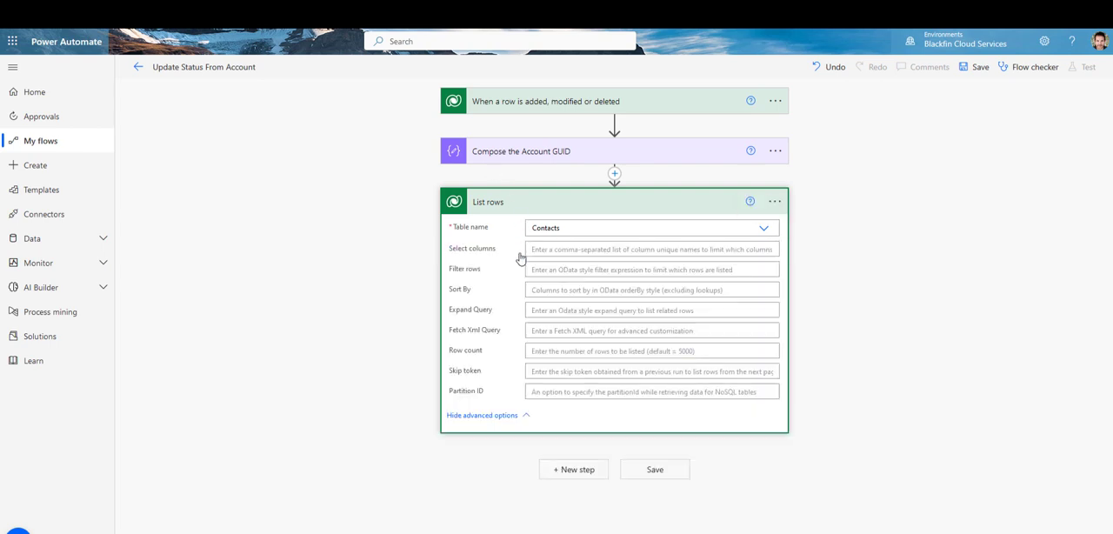
click(545, 330)
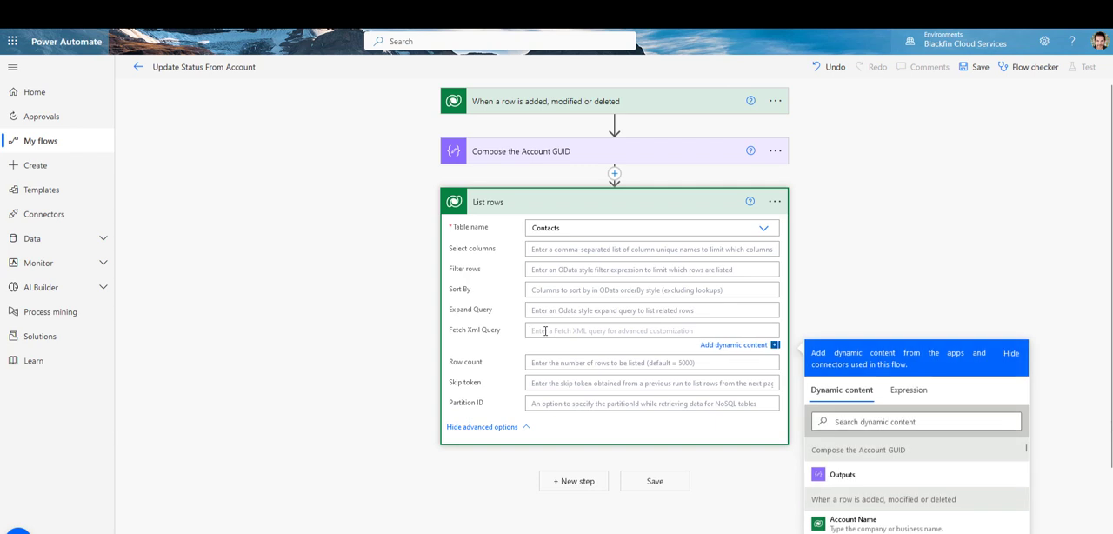
key(ctrl+v)
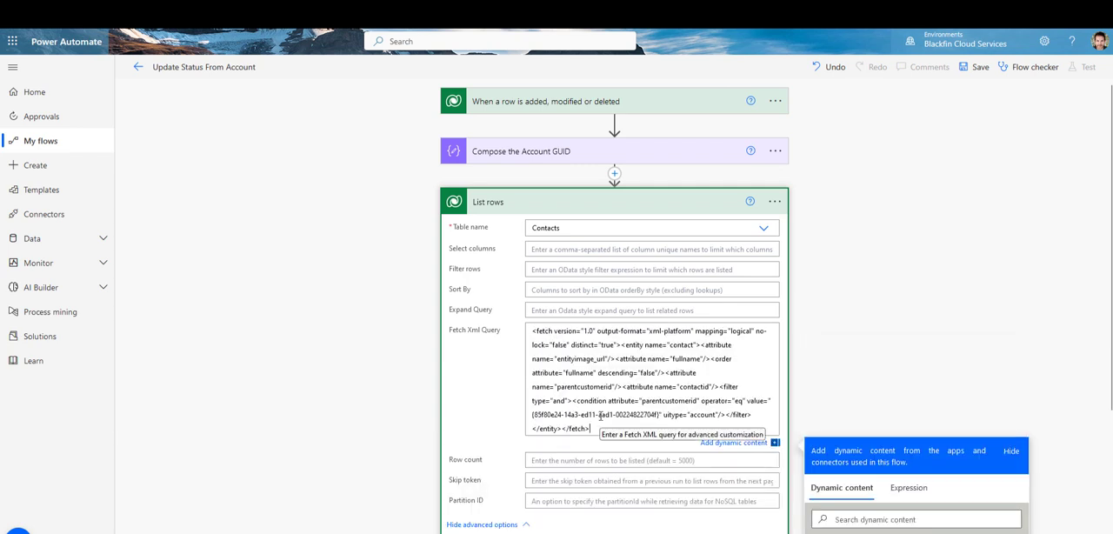
Step: Replace the account GUID inside the query's braces with the Outputs of Compose the Account GUID
scroll(702, 340, down, 3)
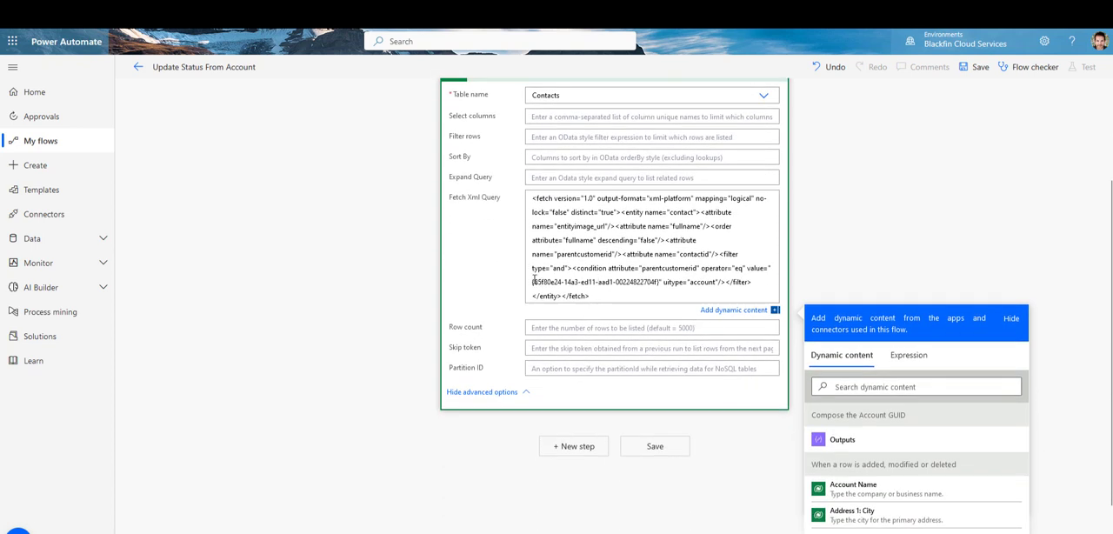
mouse_move(534, 279)
mouse_down()
mouse_move(612, 281)
mouse_move(591, 296)
mouse_move(518, 281)
mouse_up()
click(616, 281)
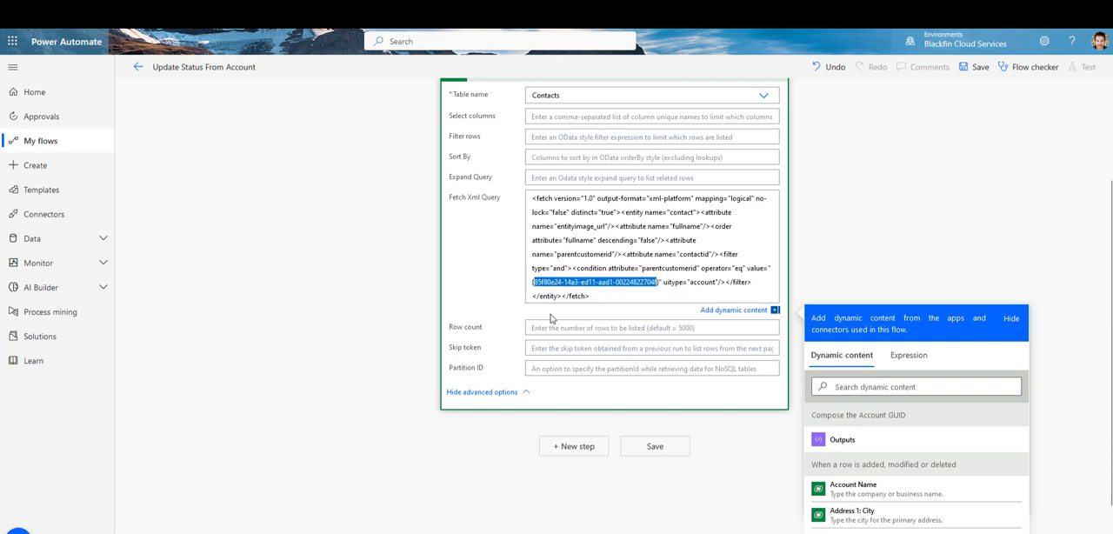
key(BackSpace)
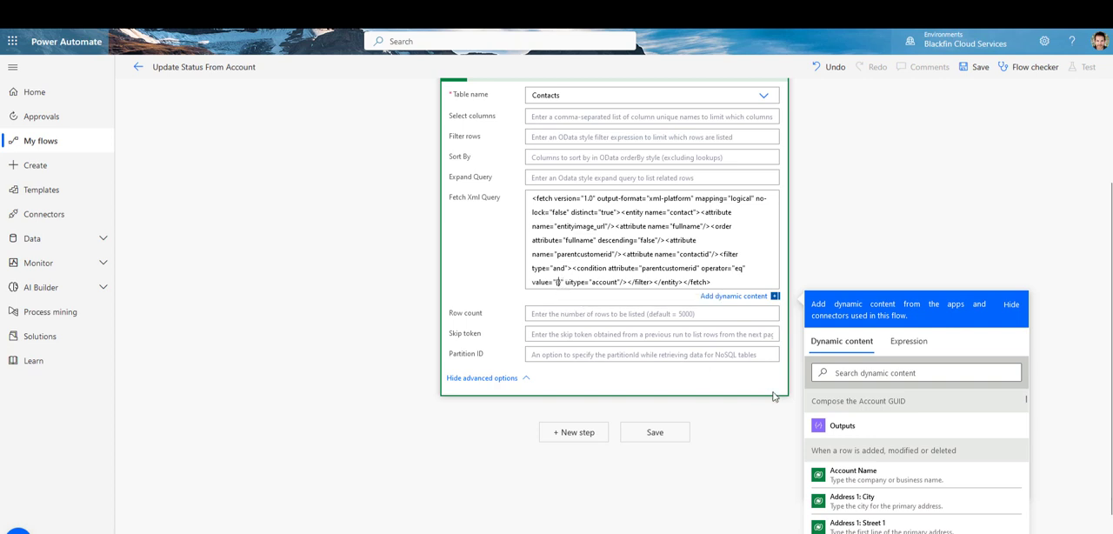
click(843, 428)
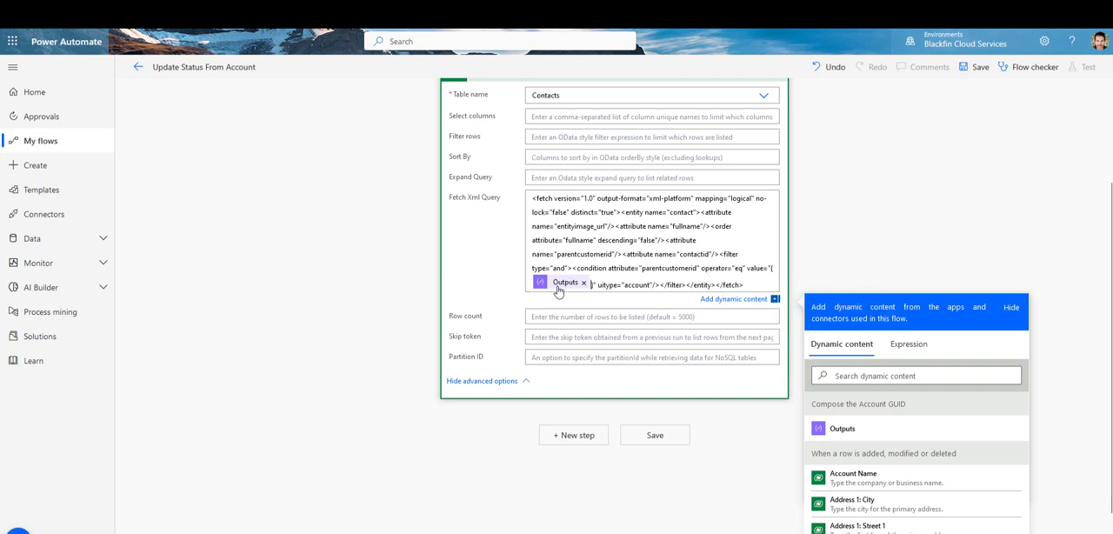
scroll(669, 176, up, 3)
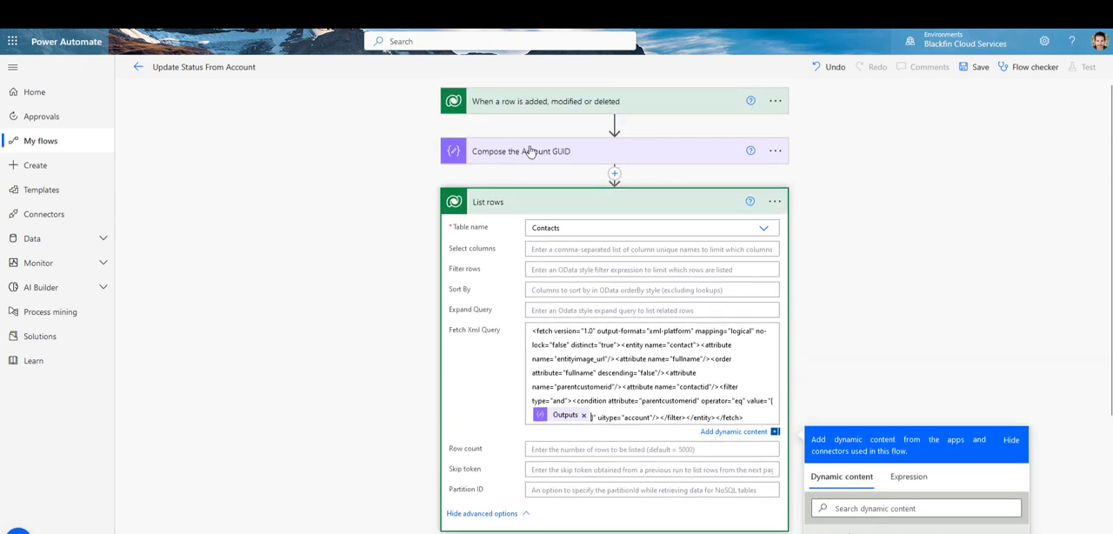
scroll(582, 304, down, 3)
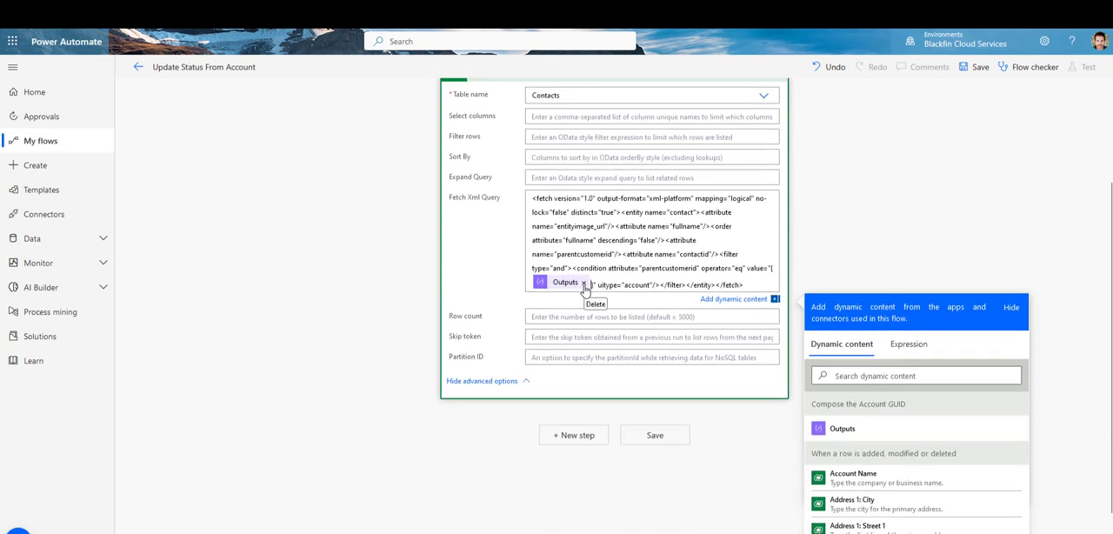
scroll(584, 291, up, 2)
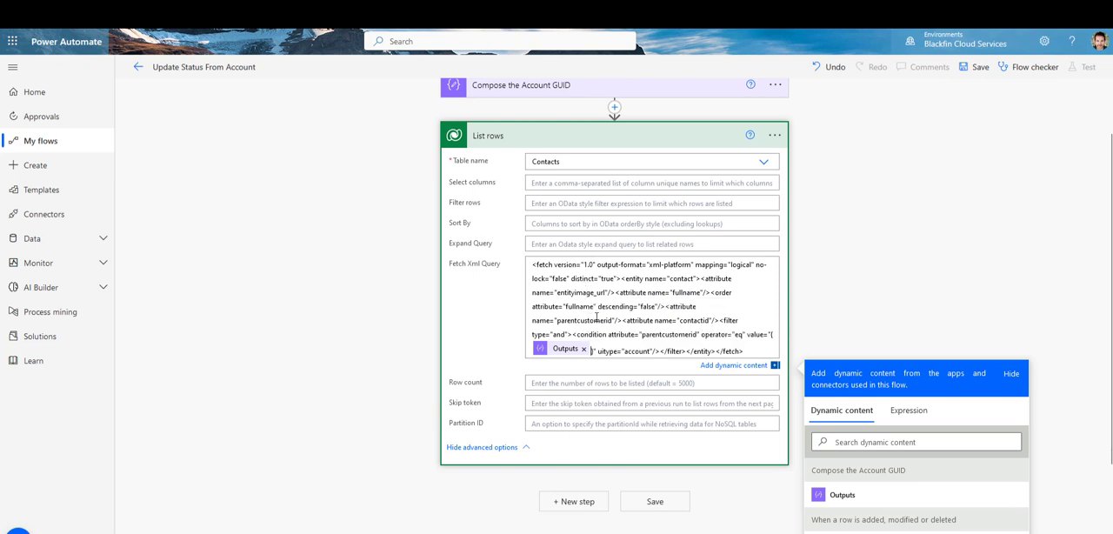
scroll(527, 129, up, 2)
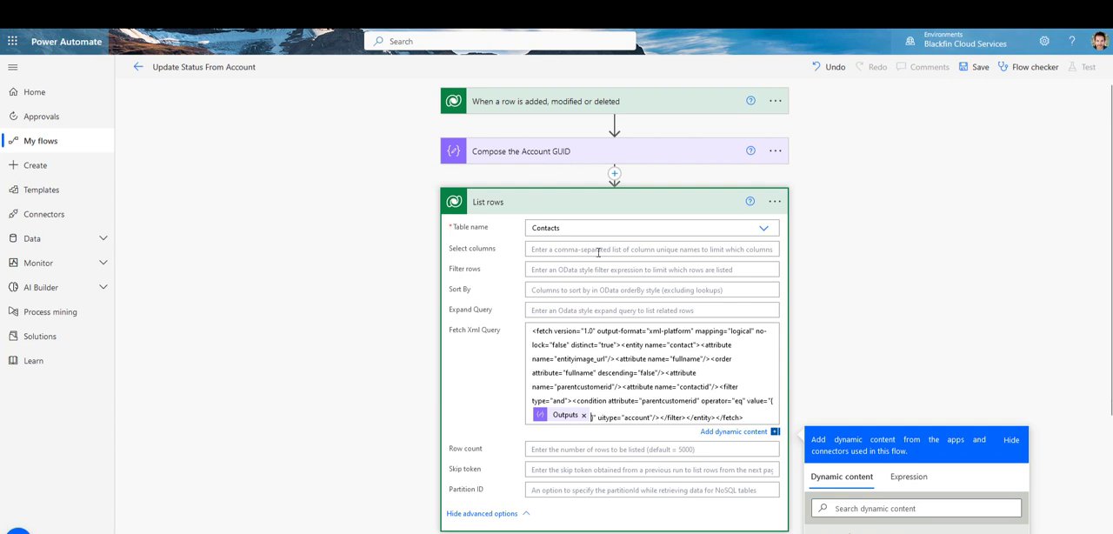
scroll(620, 311, down, 4)
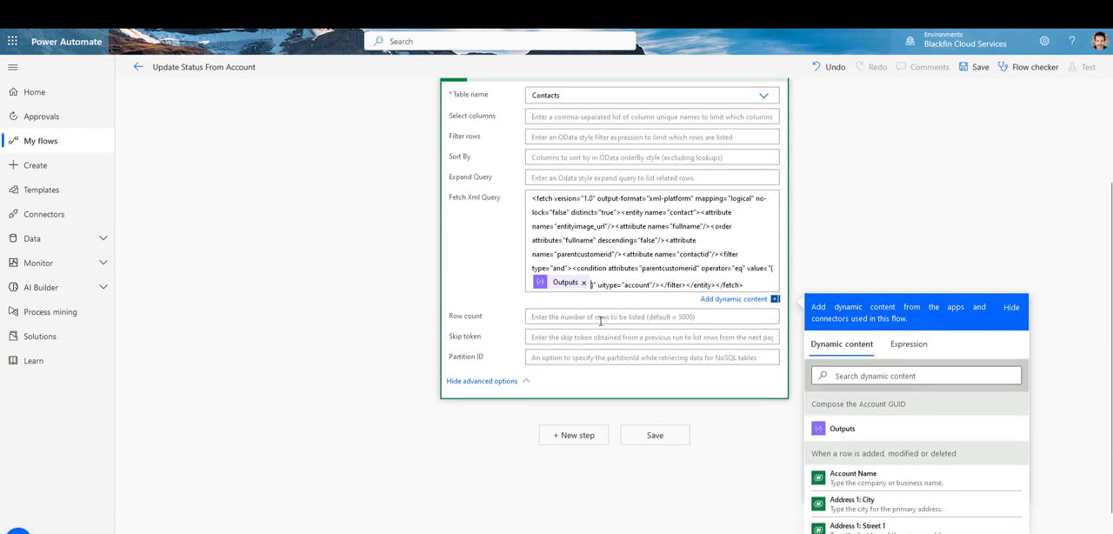
Step: Collapse the advanced options of List rows and add a Data Operation Compose action after it
scroll(596, 338, up, 3)
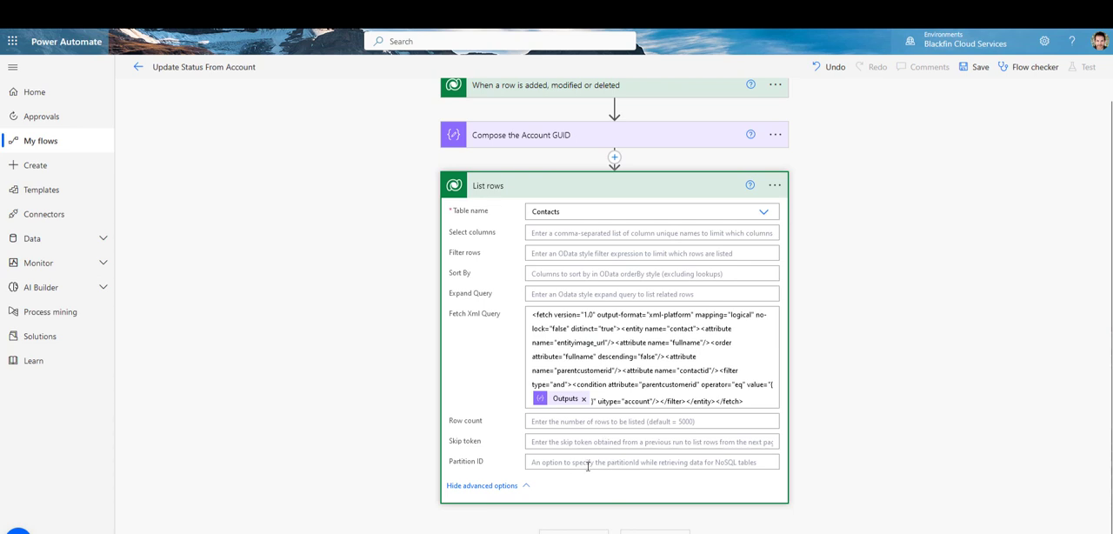
click(522, 487)
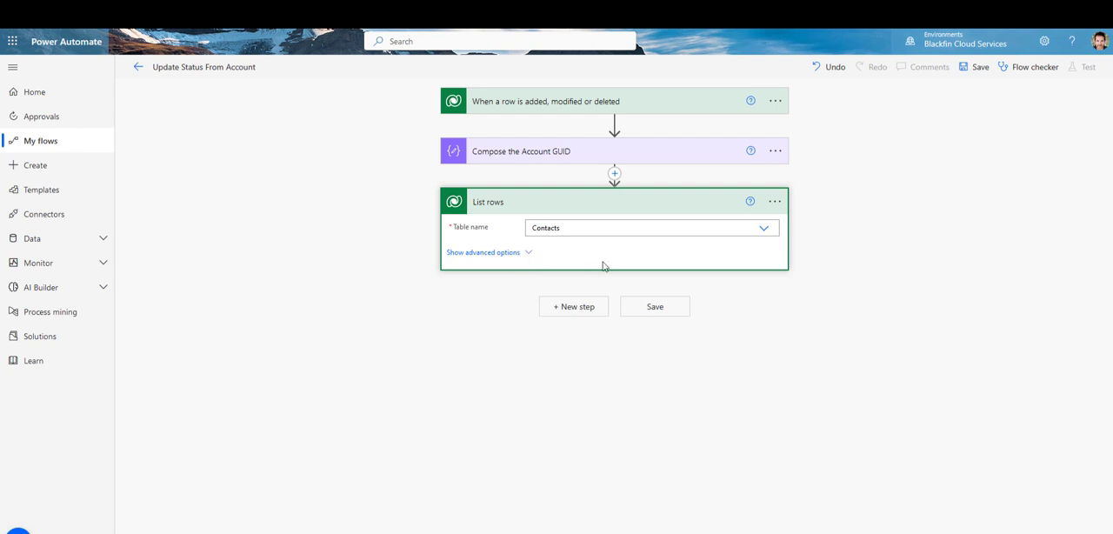
click(581, 309)
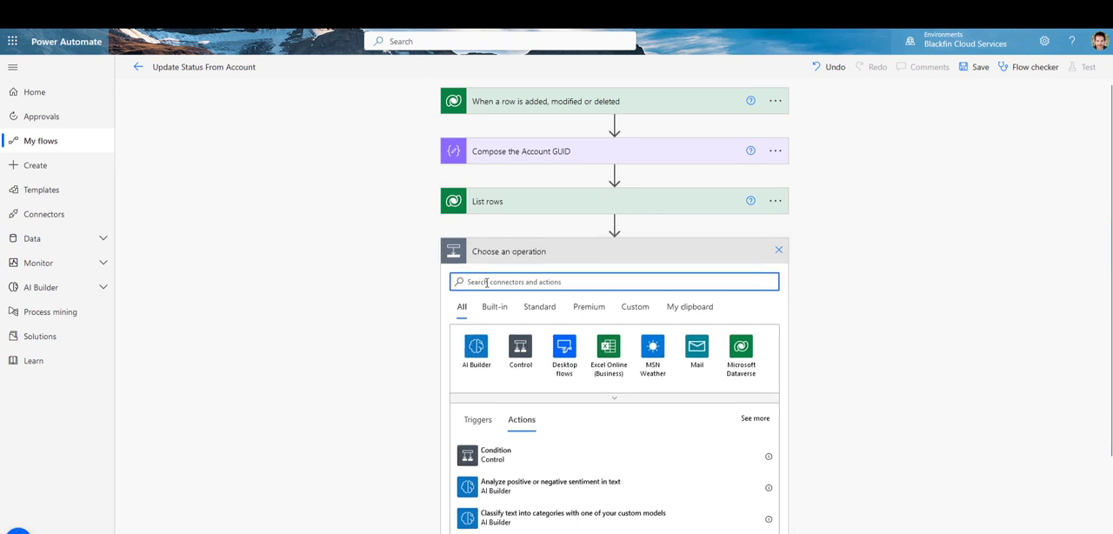
text(dat)
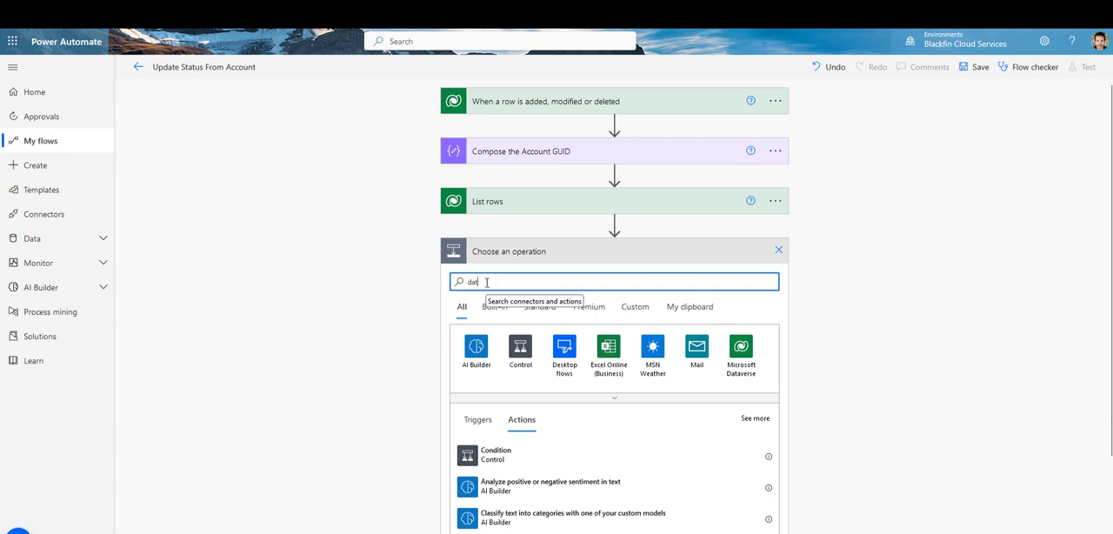
text(a)
scroll(534, 422, down, 2)
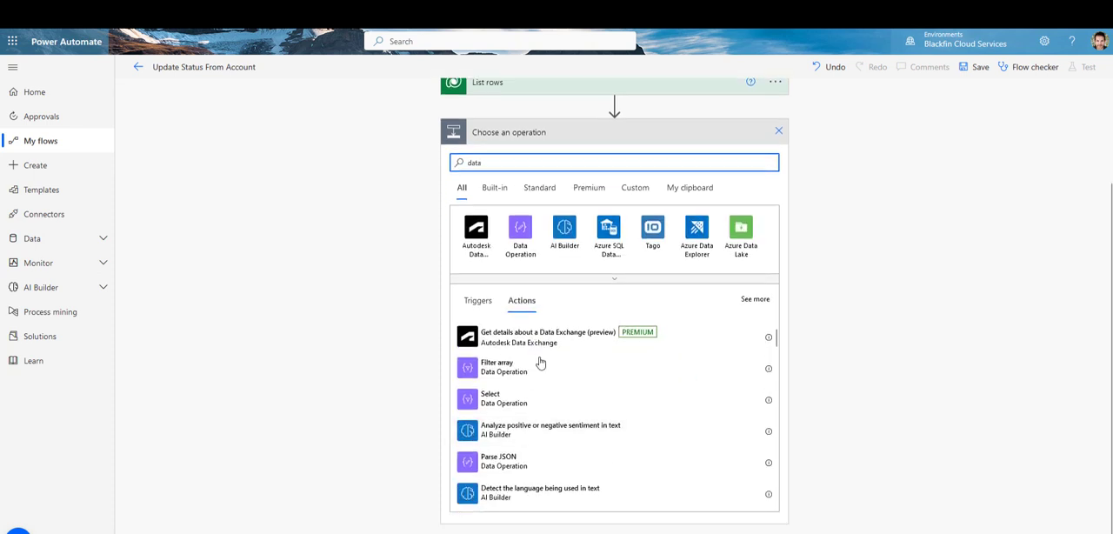
click(522, 227)
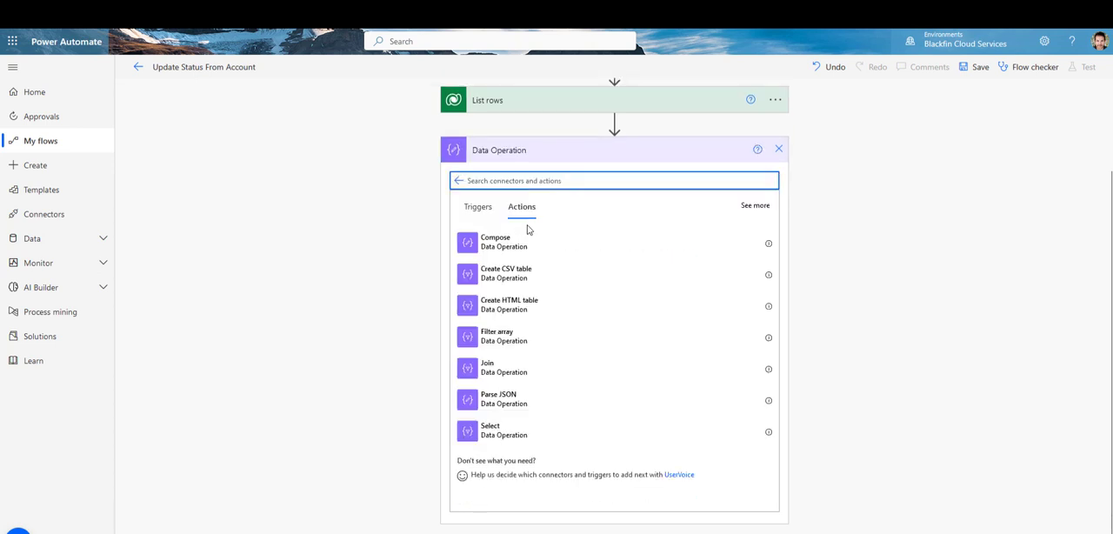
click(490, 250)
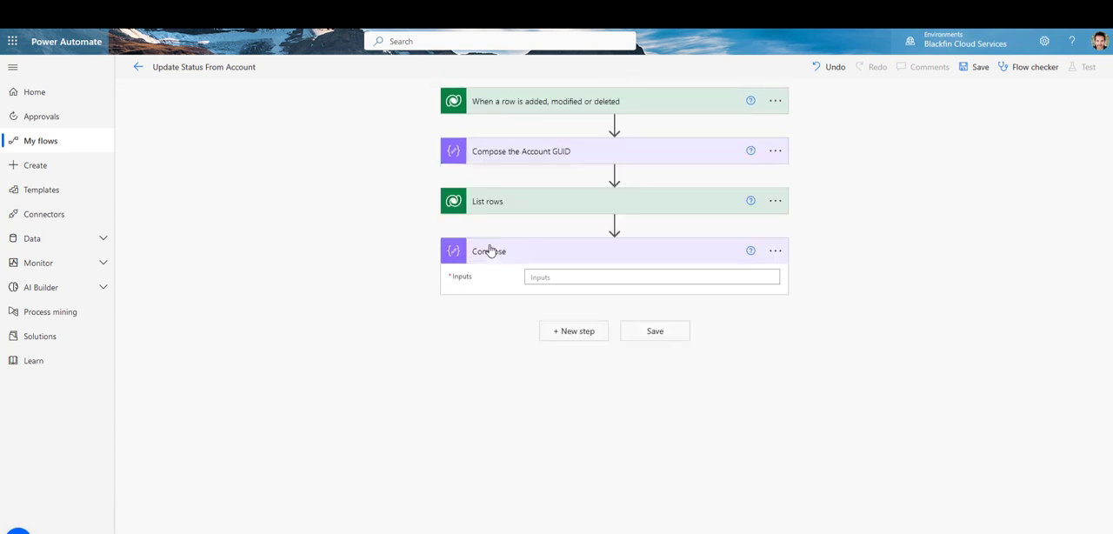
Step: Set the new Compose action's Inputs to the Contact unique identifier from the List rows dynamic content
click(555, 276)
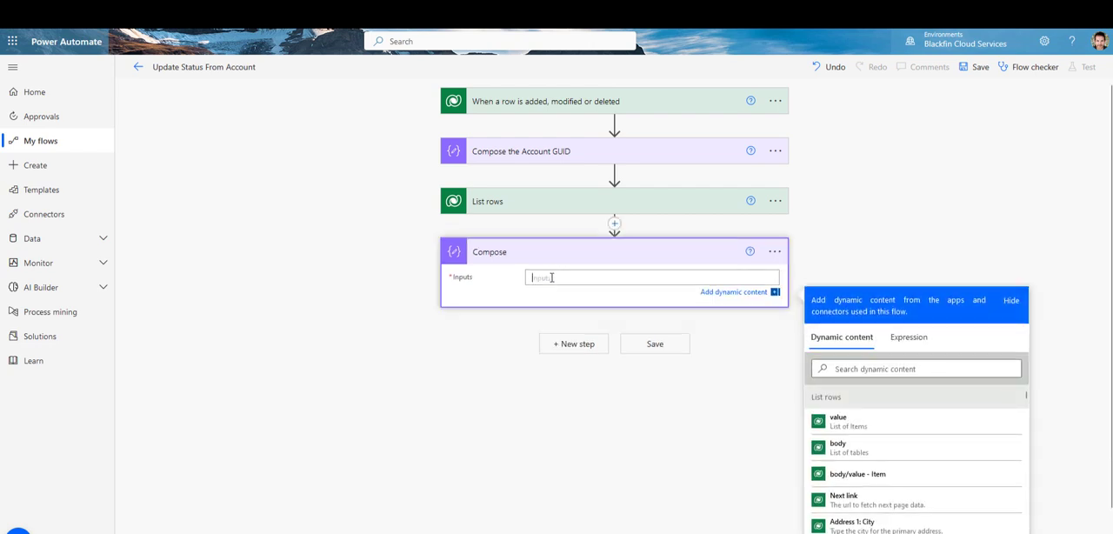
scroll(957, 500, down, 3)
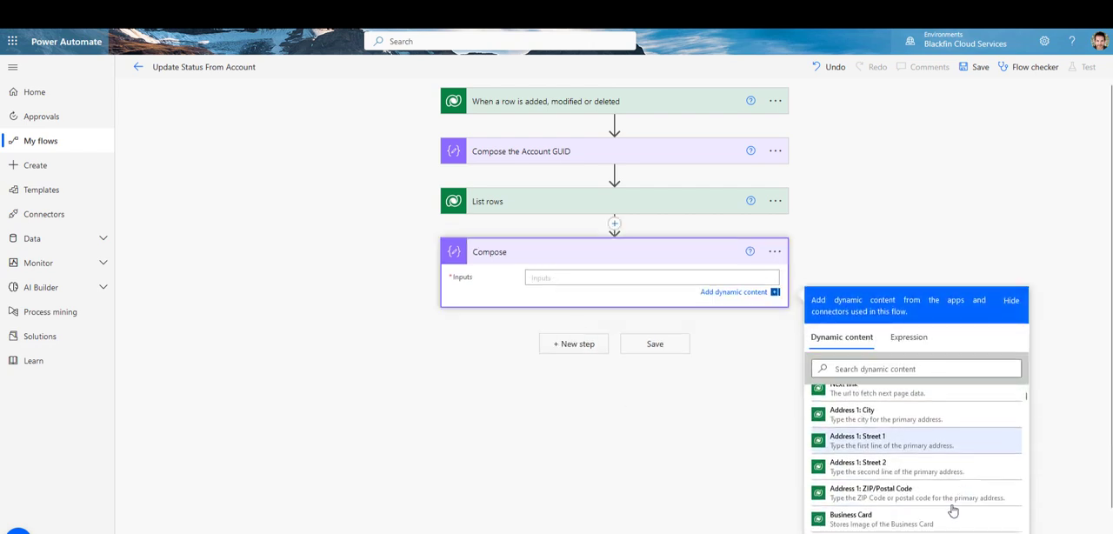
scroll(948, 512, down, 2)
scroll(932, 510, down, 1)
scroll(930, 513, up, 4)
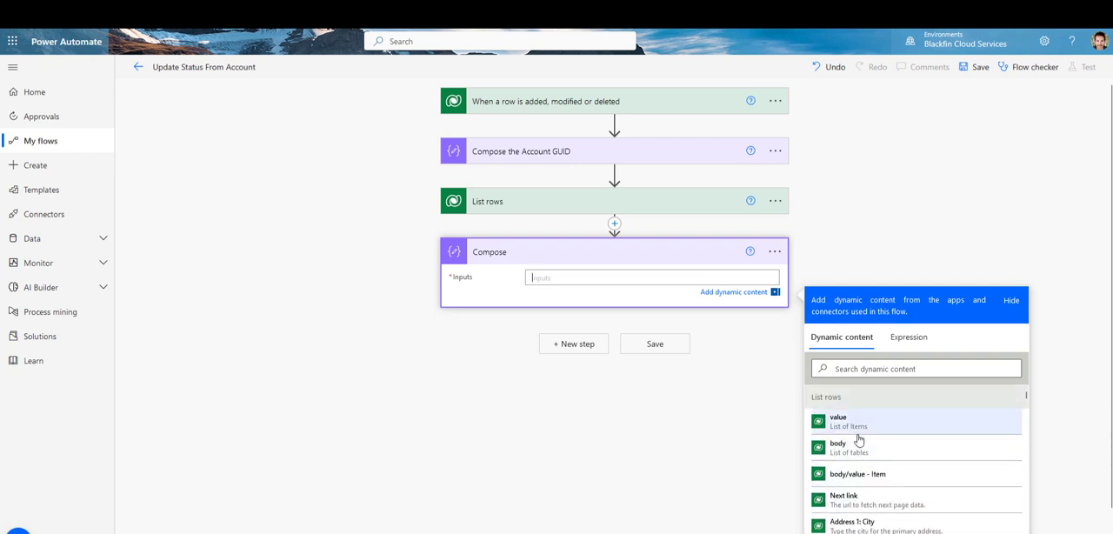
scroll(901, 483, down, 3)
scroll(901, 483, down, 3)
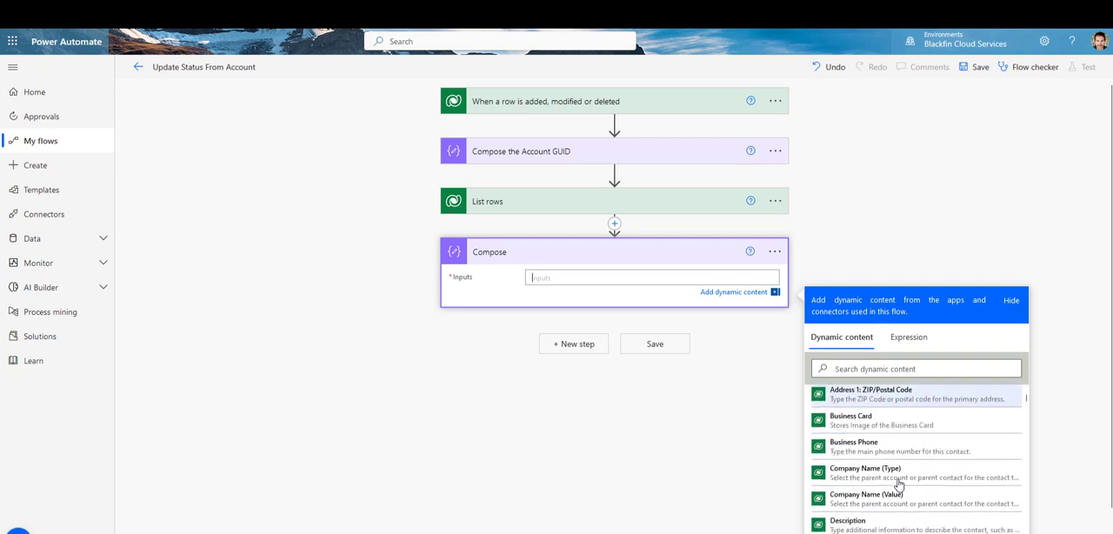
scroll(899, 484, down, 6)
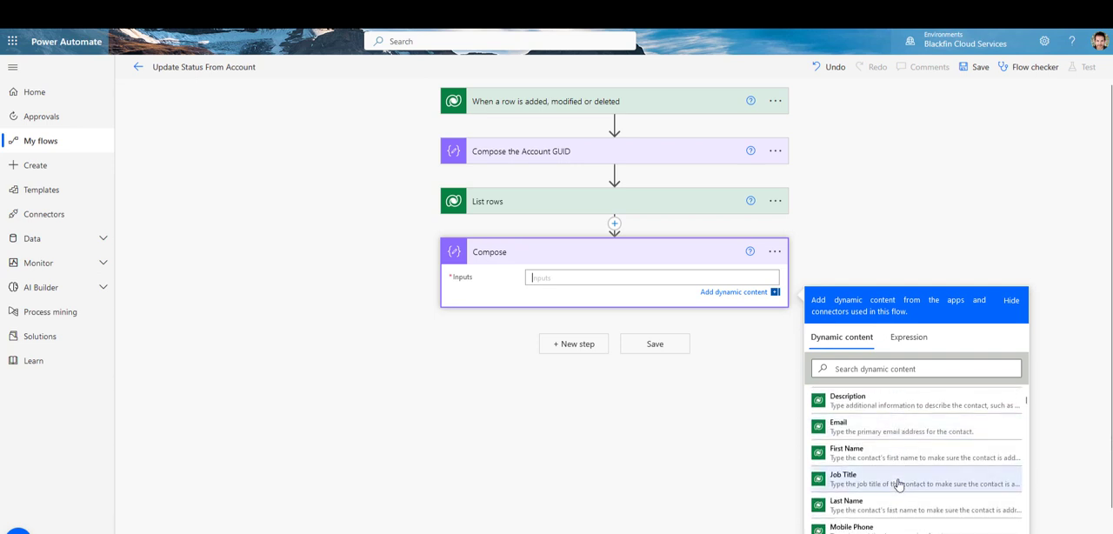
scroll(898, 483, down, 6)
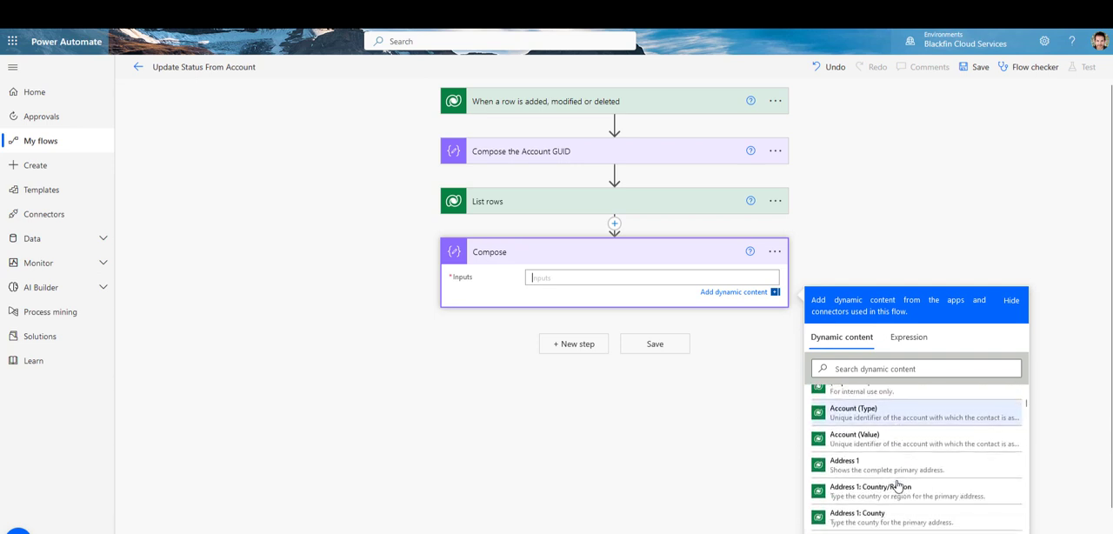
scroll(896, 487, down, 5)
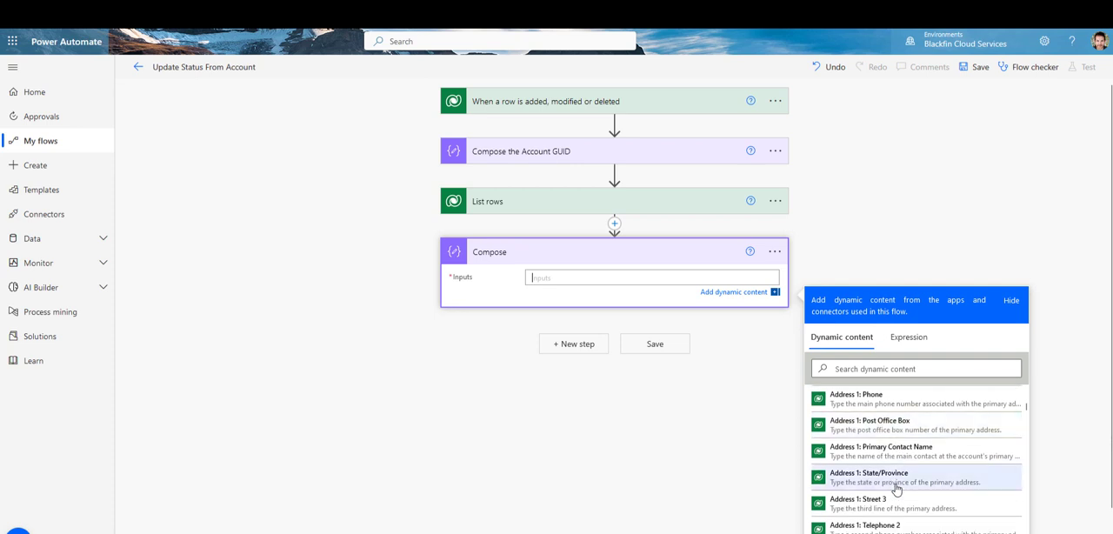
scroll(896, 489, down, 6)
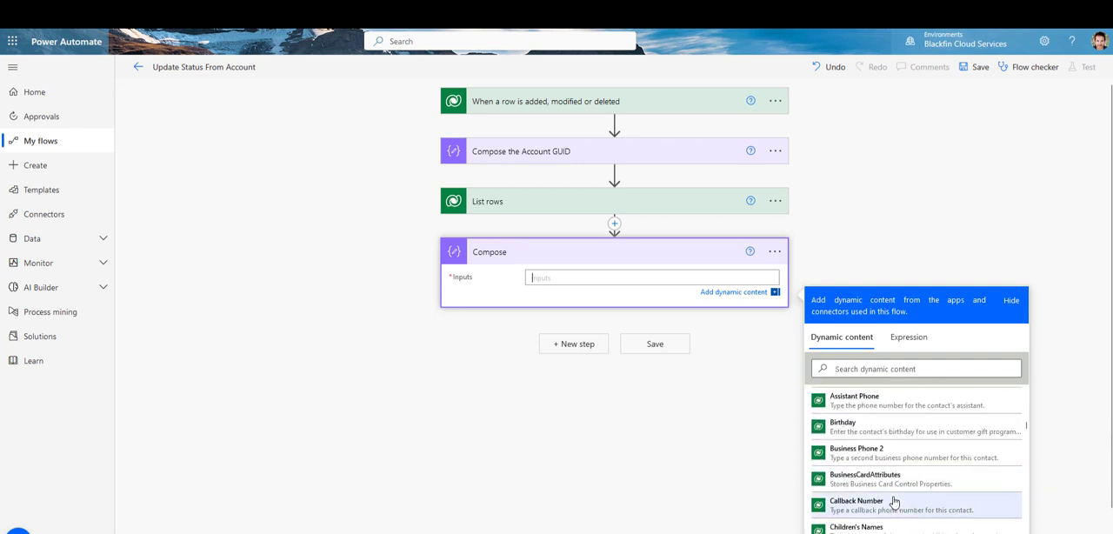
scroll(893, 501, down, 5)
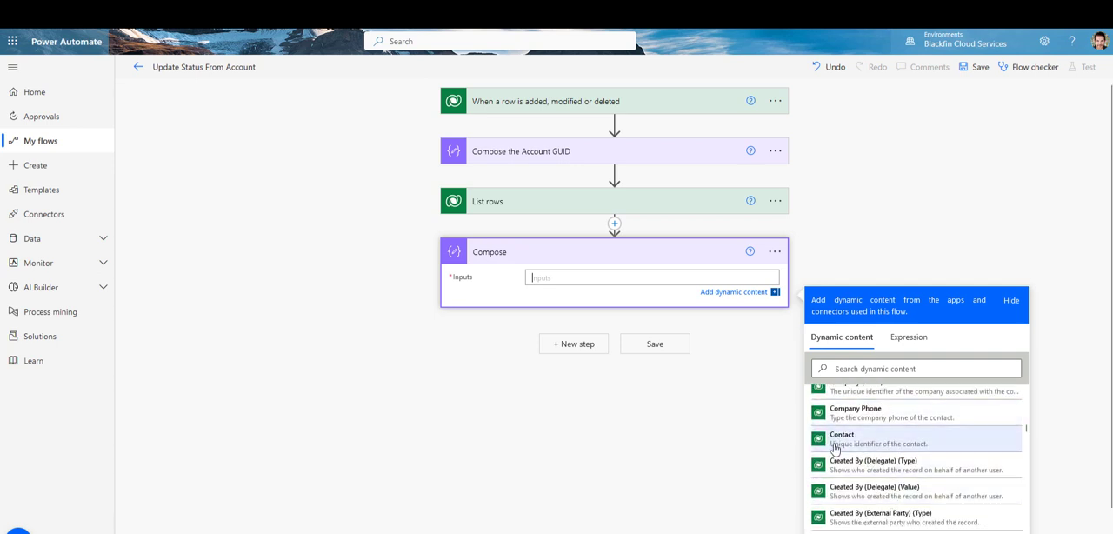
click(835, 443)
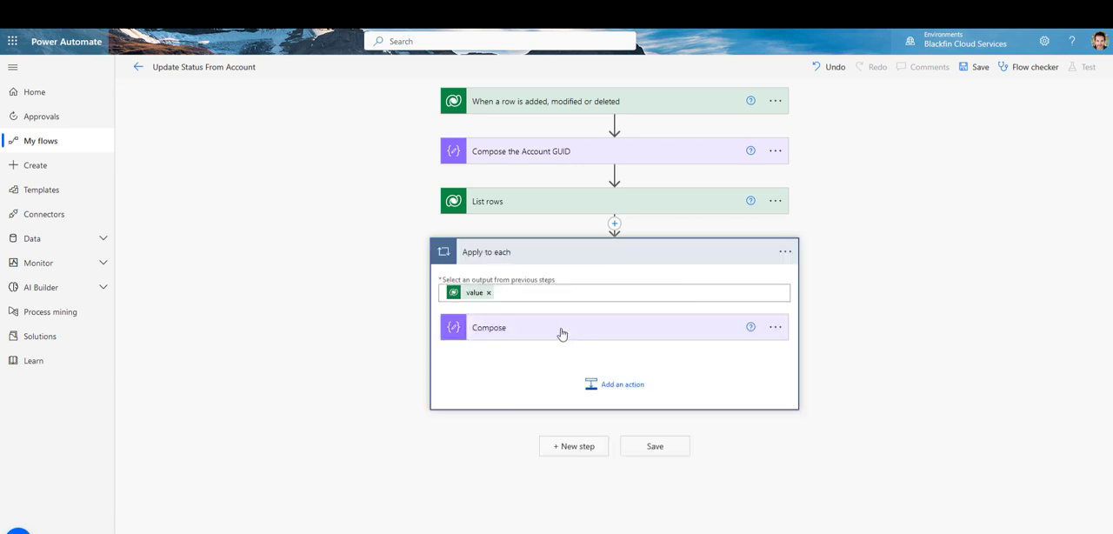
Step: Rename the Compose action inside the Apply to each loop as Compose Contact GUID
click(775, 327)
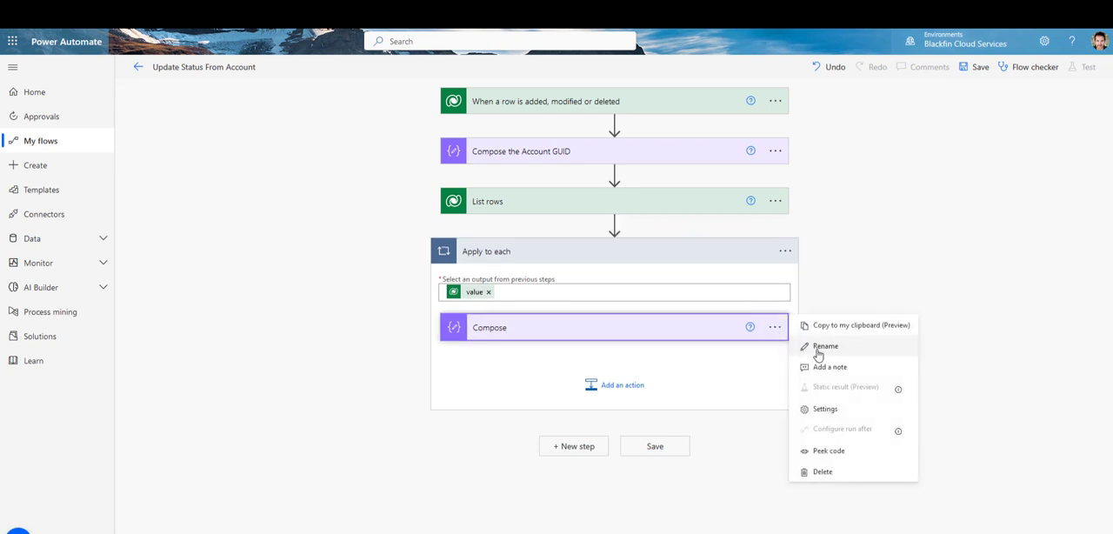
click(813, 347)
click(527, 332)
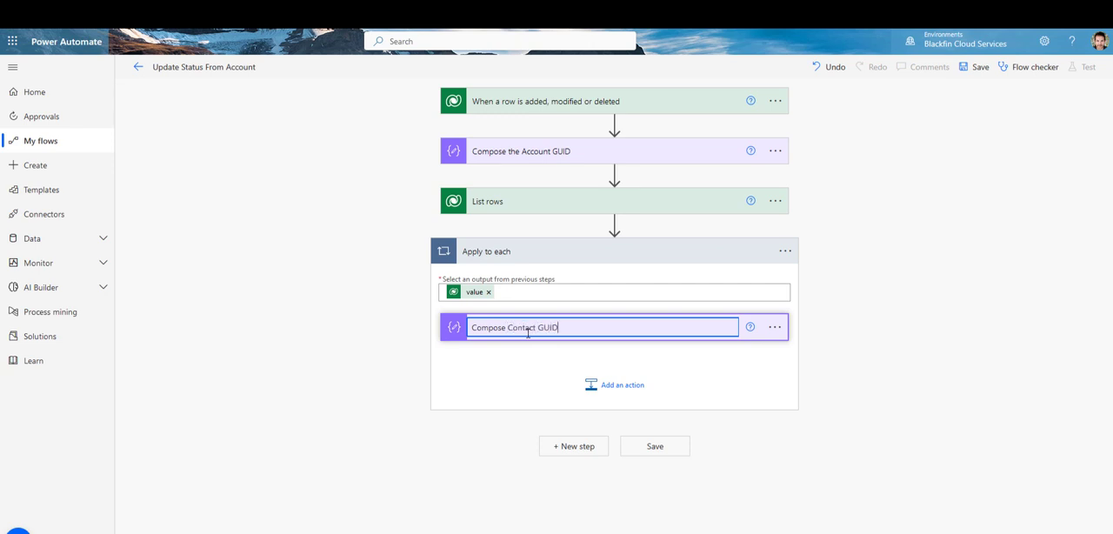
text(Contact GUID)
click(535, 357)
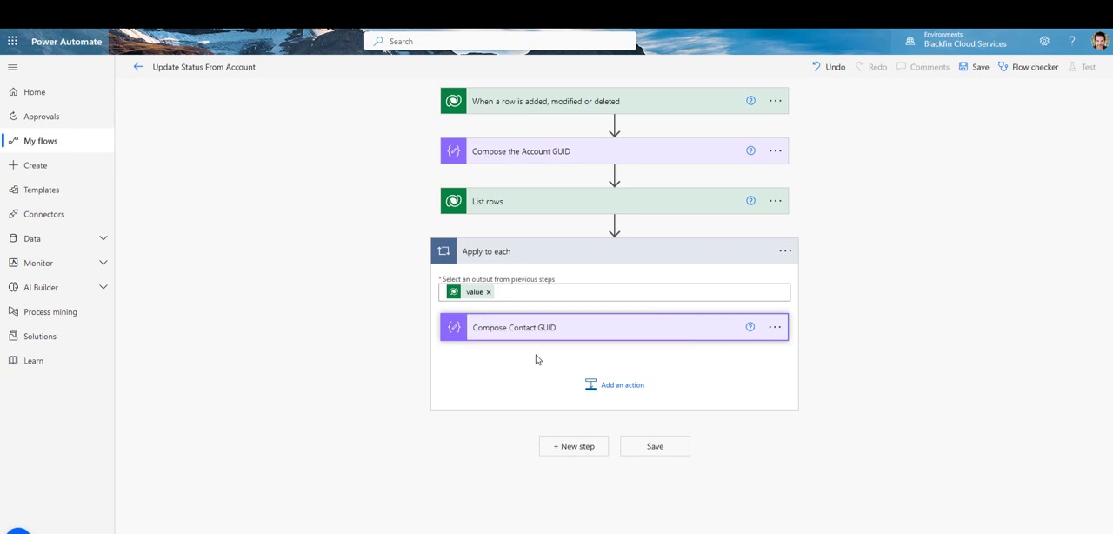
Step: Add a Microsoft Dataverse Update a row action after Compose Contact GUID inside the Apply to each loop
click(615, 393)
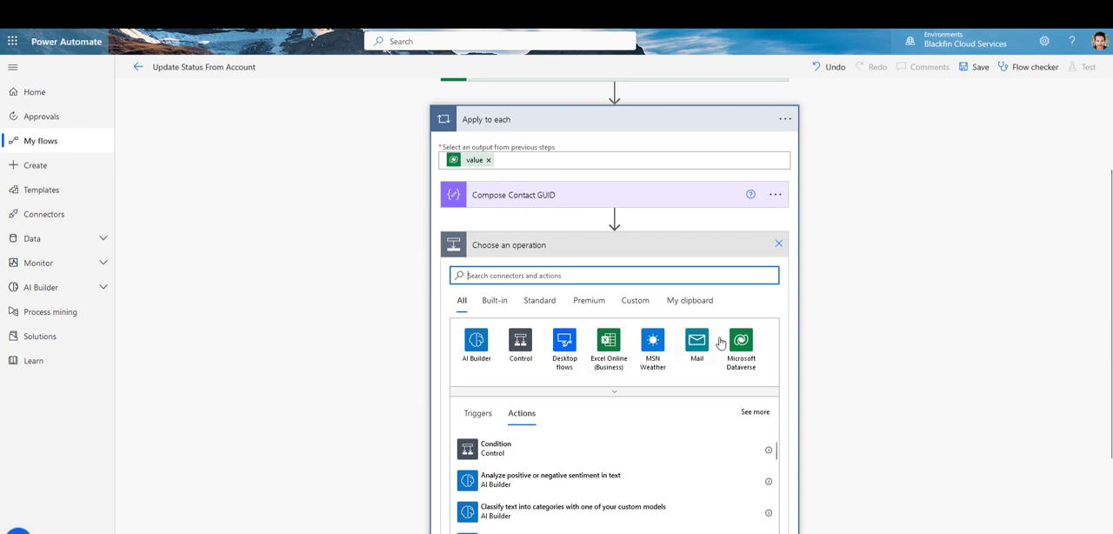
click(740, 343)
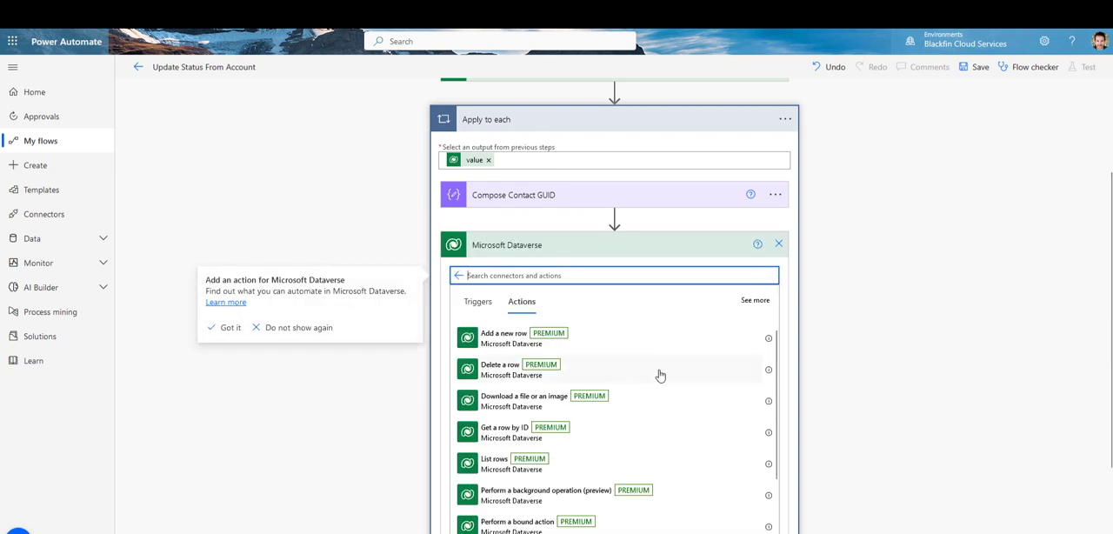
scroll(660, 375, down, 3)
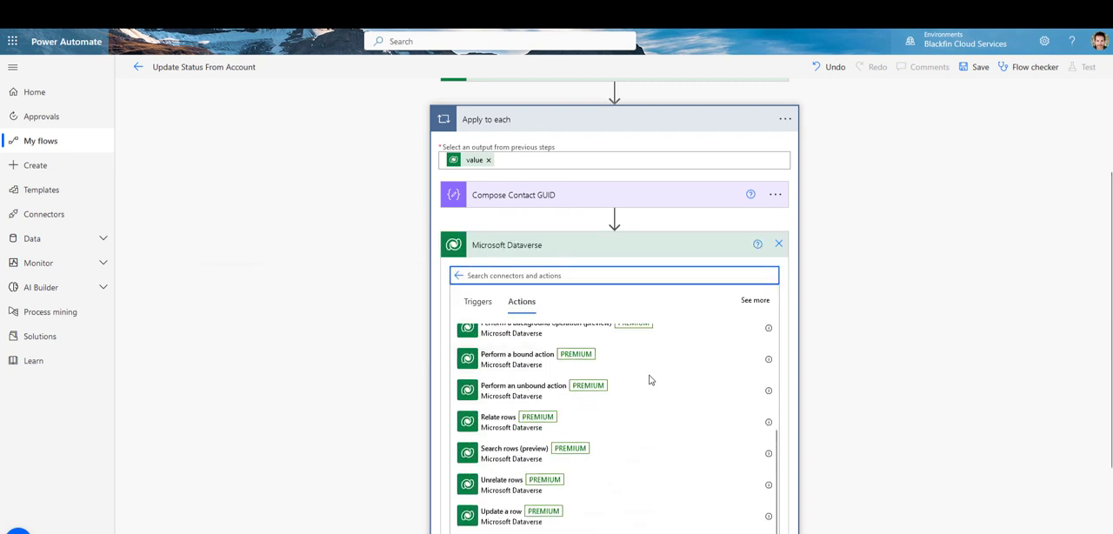
scroll(650, 380, down, 1)
click(517, 482)
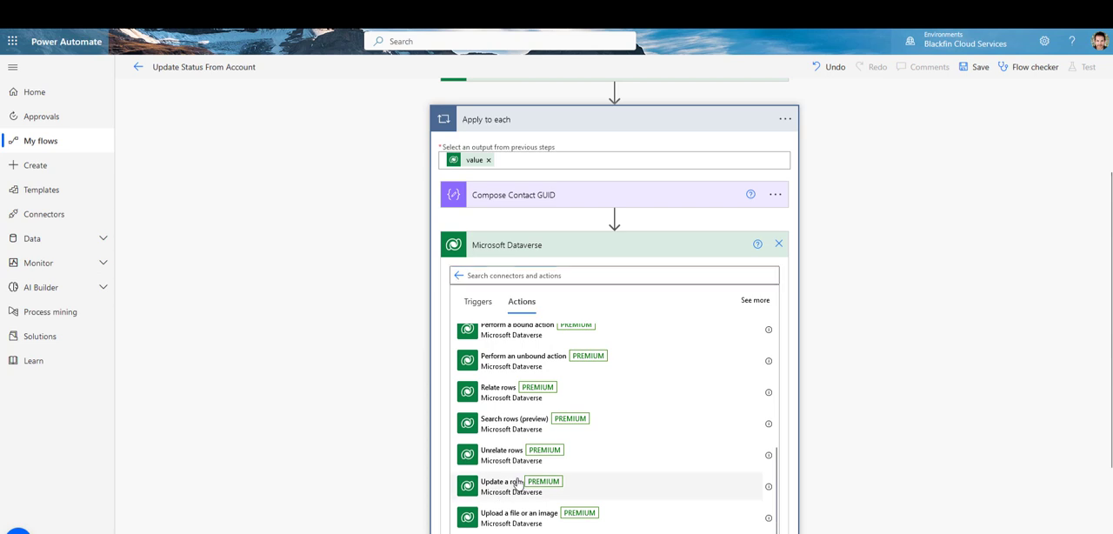
click(517, 482)
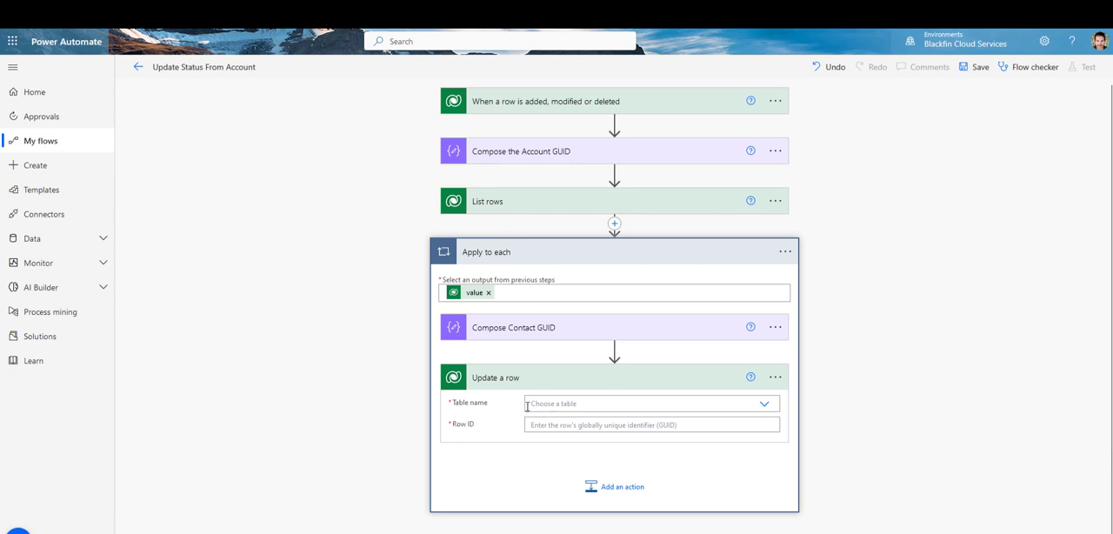
Step: Set the Update a row action's table to Contacts and its Row ID to the Outputs of Compose Contact GUID
click(565, 403)
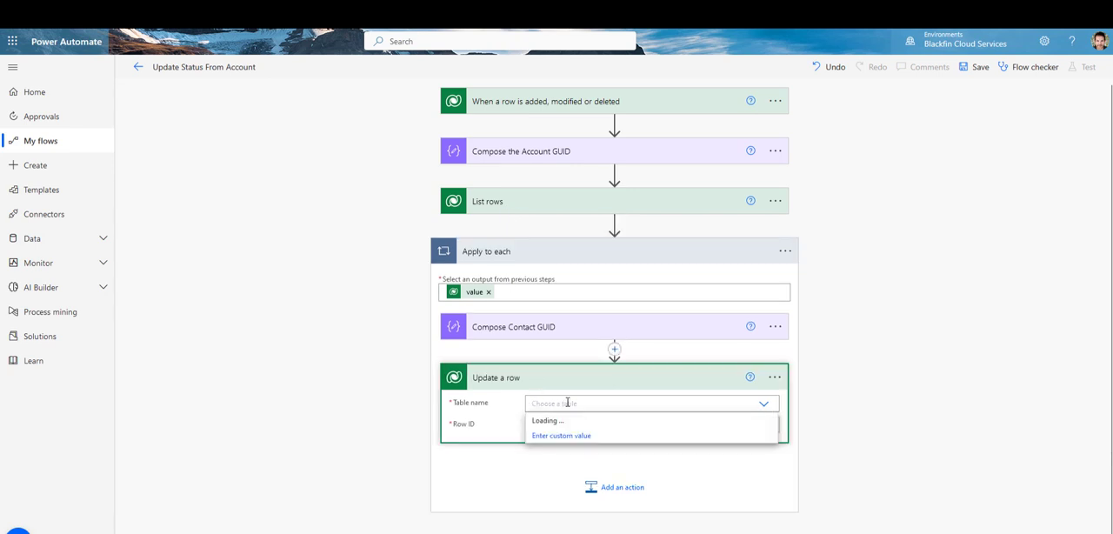
text(contact)
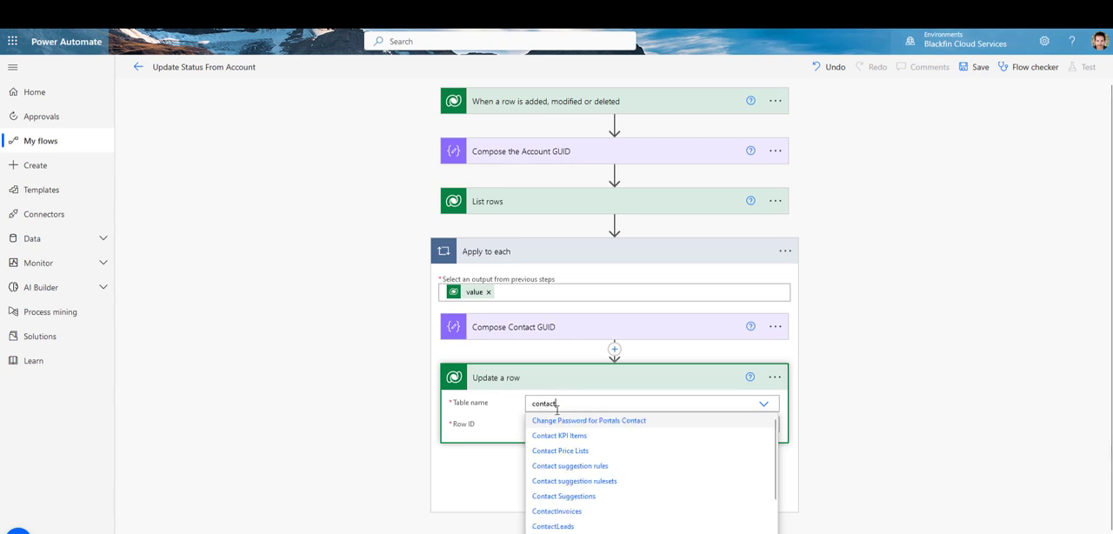
scroll(632, 521, down, 1)
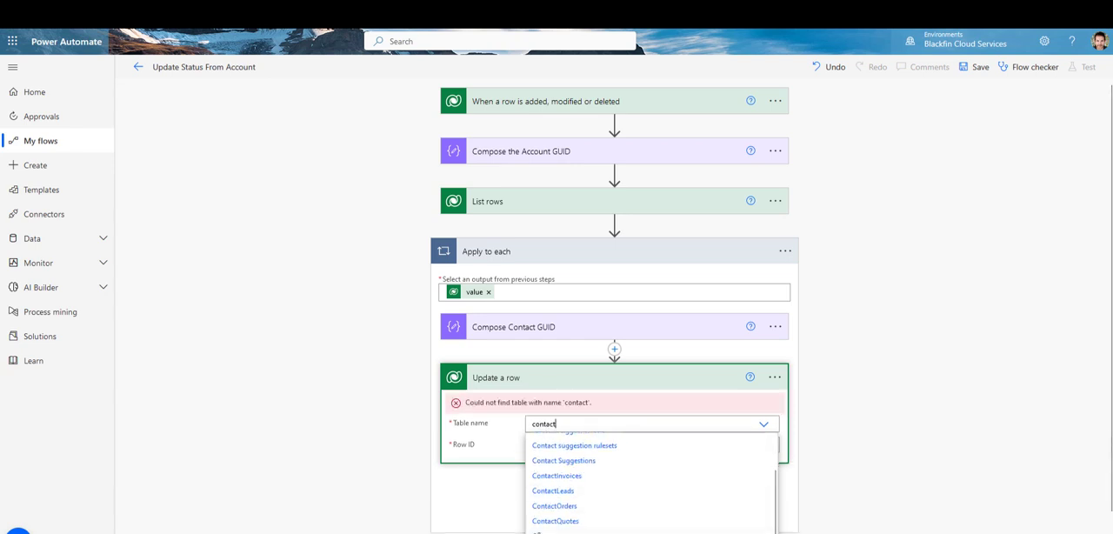
click(549, 532)
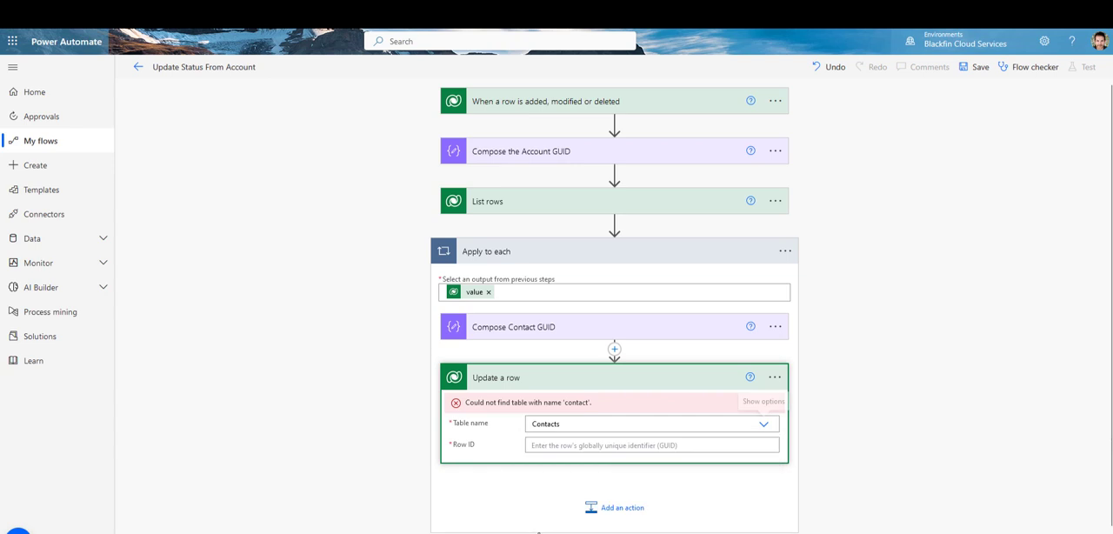
click(581, 444)
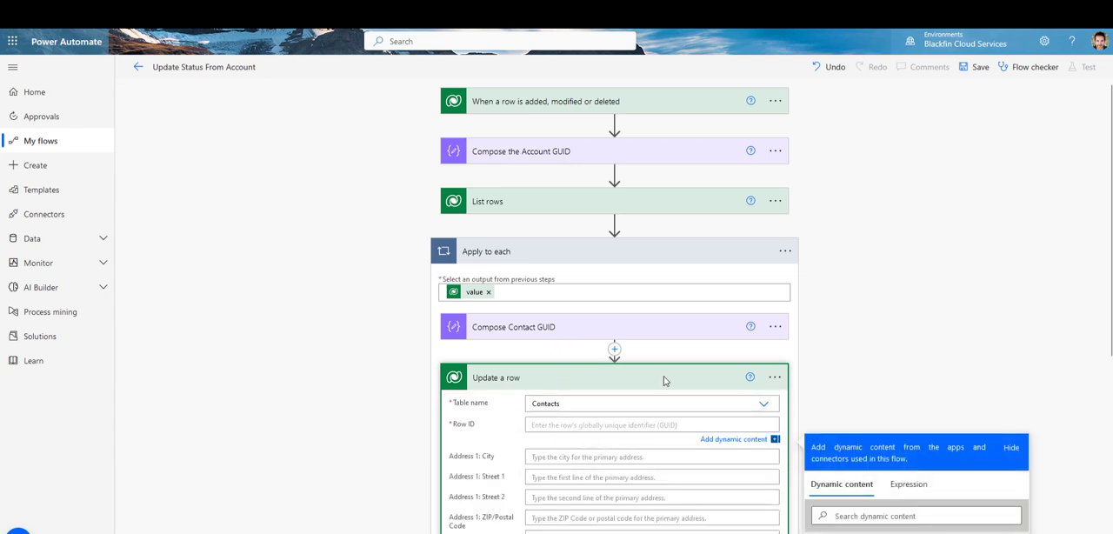
scroll(927, 500, down, 3)
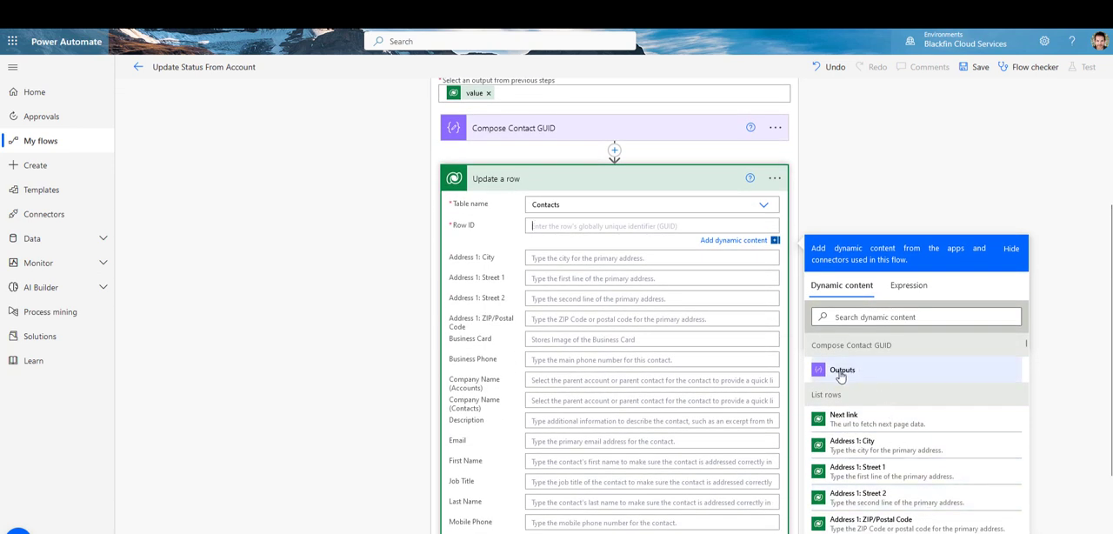
click(841, 372)
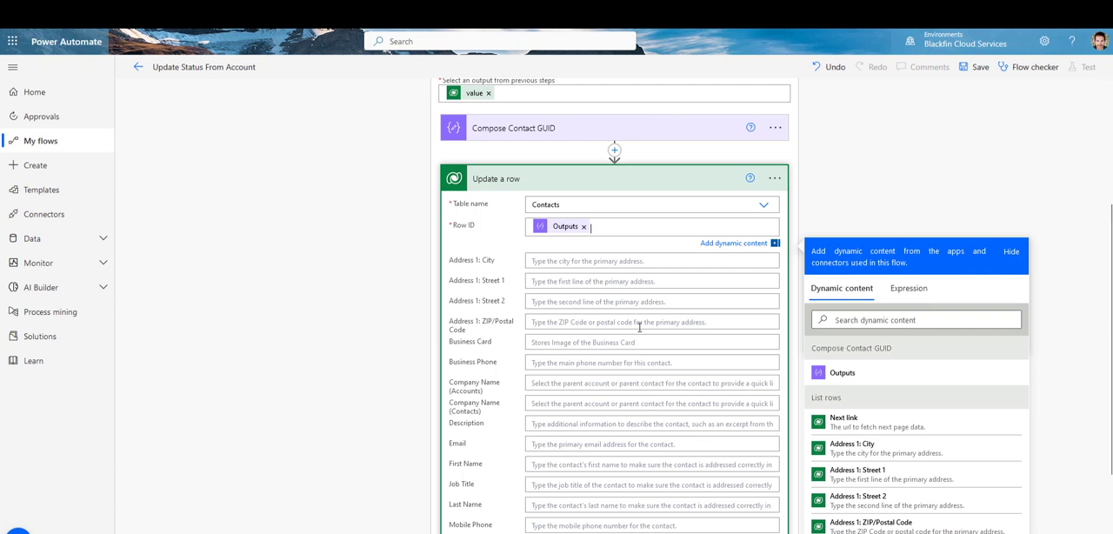
Step: Show the Update a row action's advanced options and switch its BF Status field to a custom value
scroll(640, 323, down, 3)
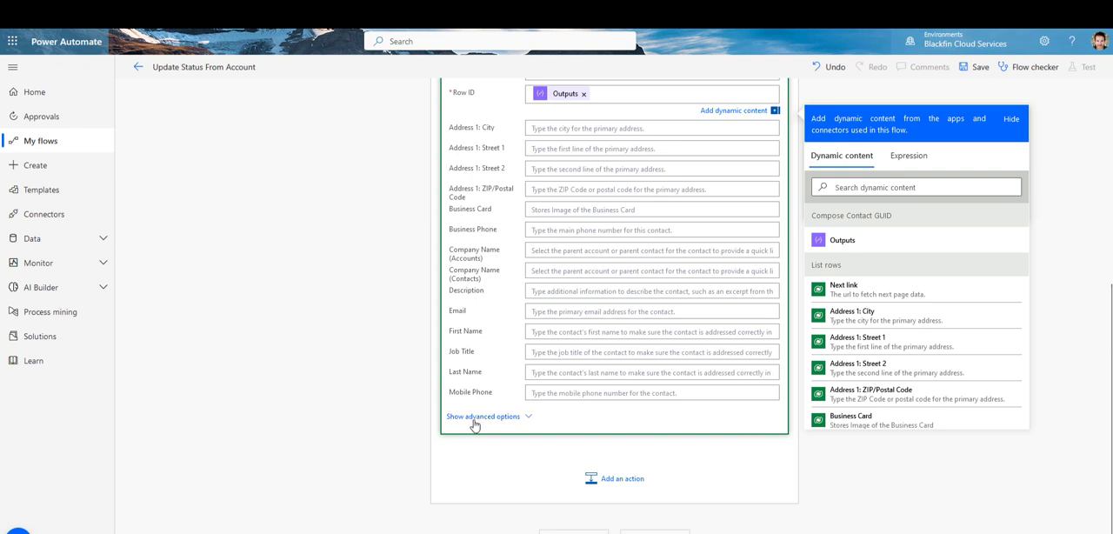
click(514, 418)
scroll(672, 319, up, 2)
scroll(671, 320, down, 5)
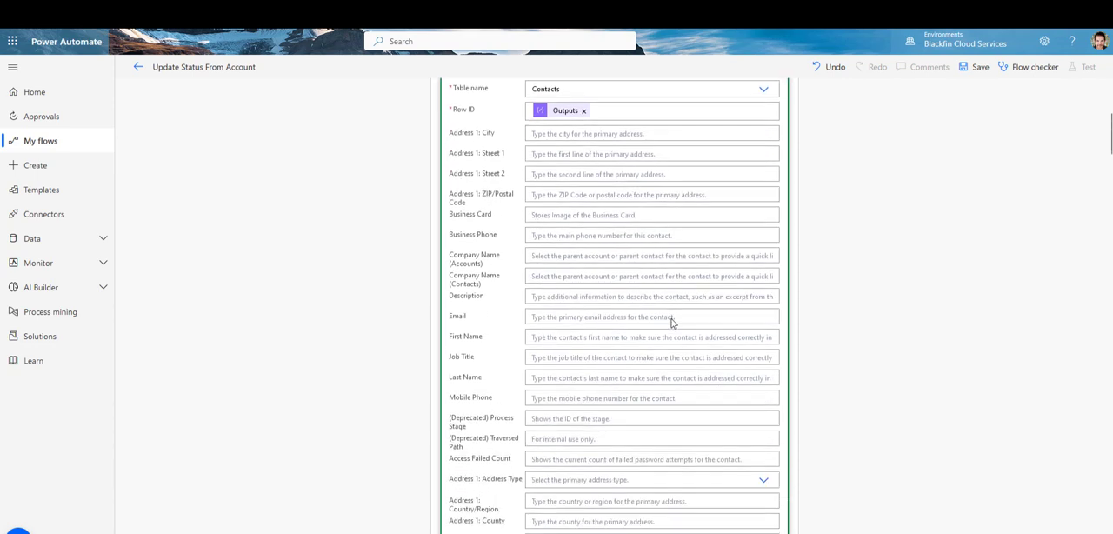
scroll(606, 357, down, 10)
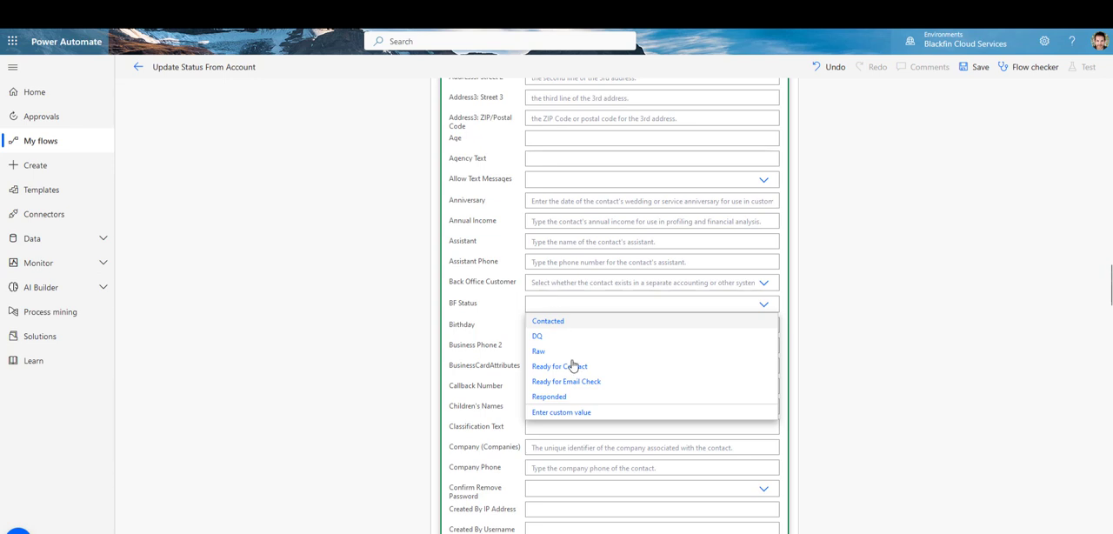
click(571, 414)
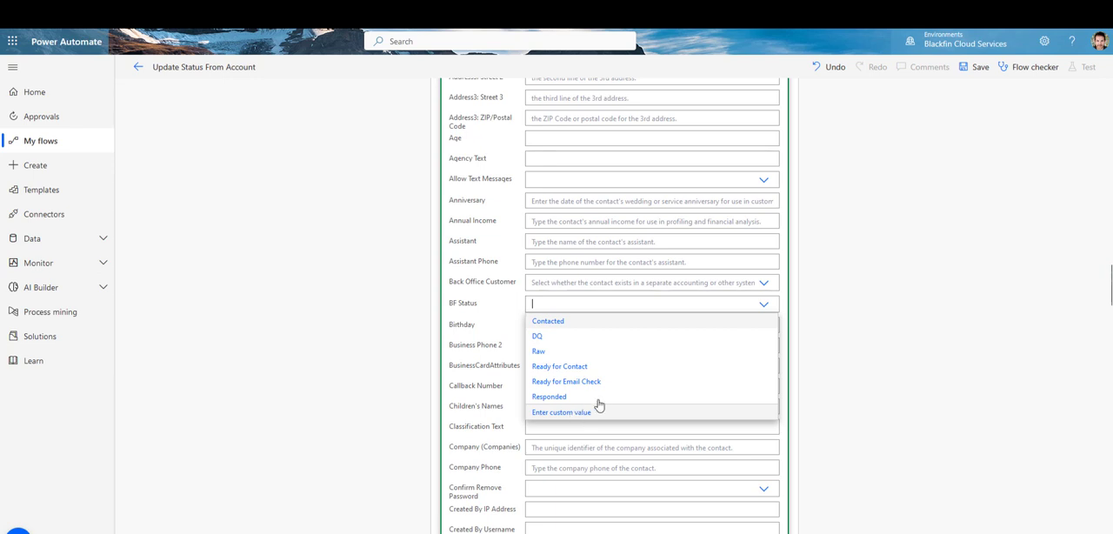
click(649, 411)
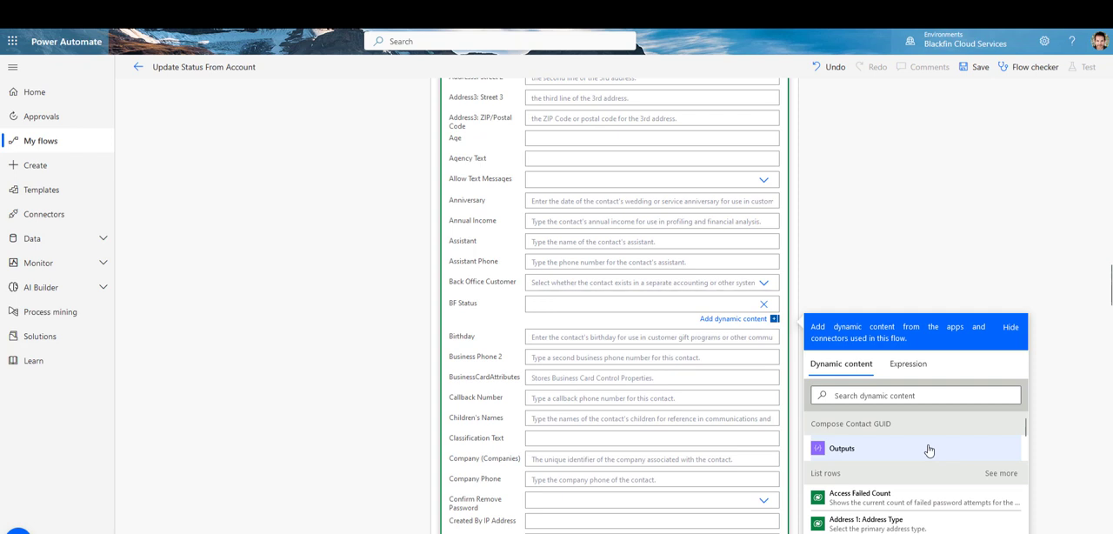
Step: Fill the contact's BF Status field with the BF Status dynamic content from the When a row is added, modified or deleted trigger
scroll(896, 452, down, 1)
scroll(858, 439, up, 1)
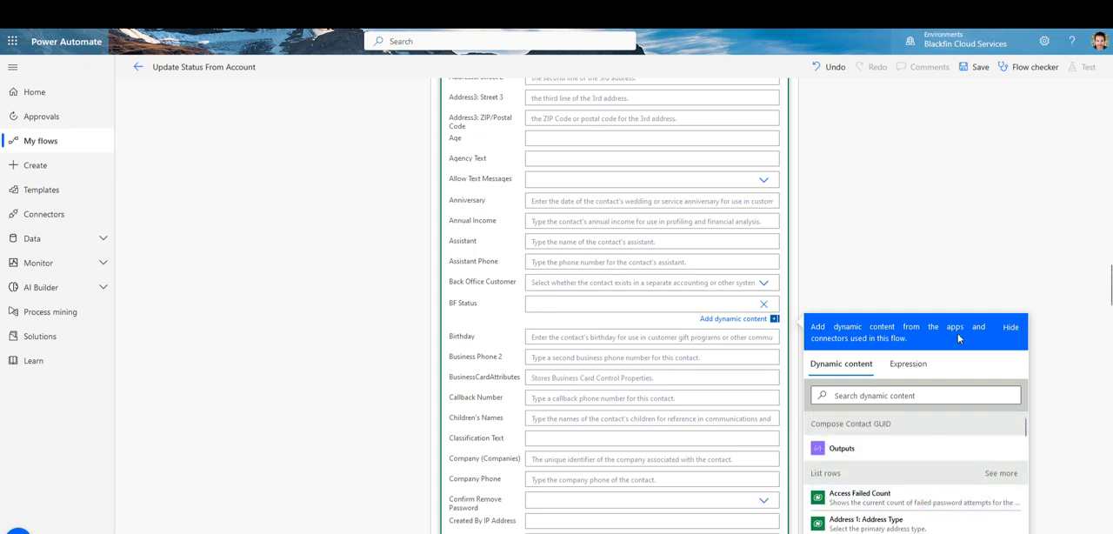
scroll(1066, 275, down, 2)
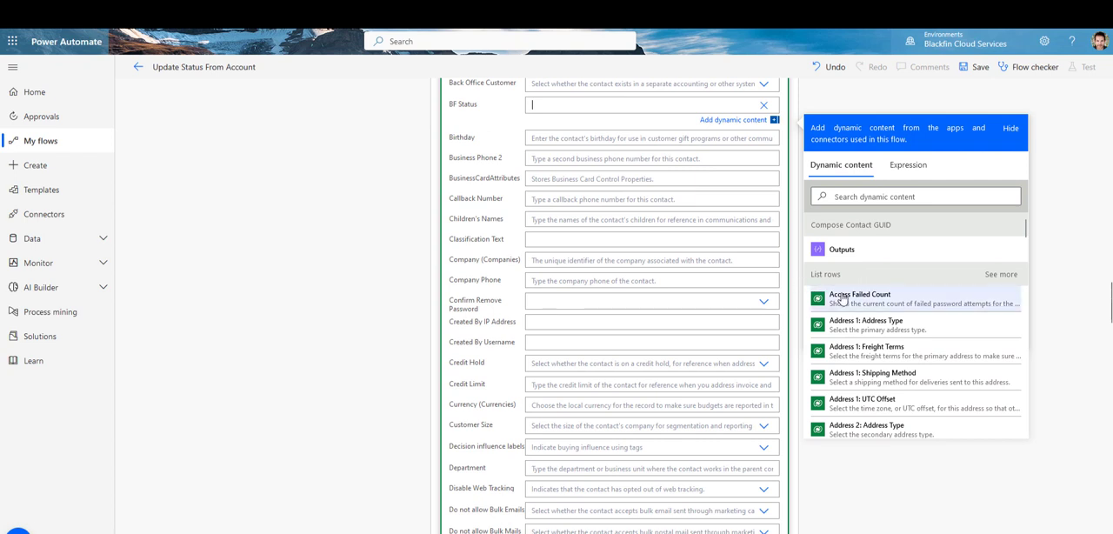
scroll(884, 302, down, 1)
scroll(878, 261, up, 1)
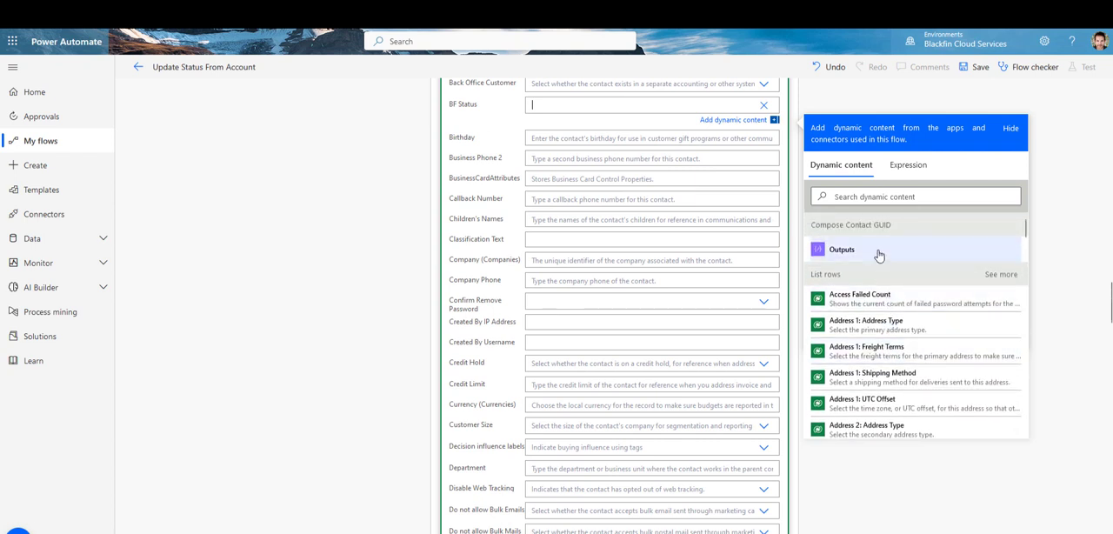
scroll(942, 343, down, 5)
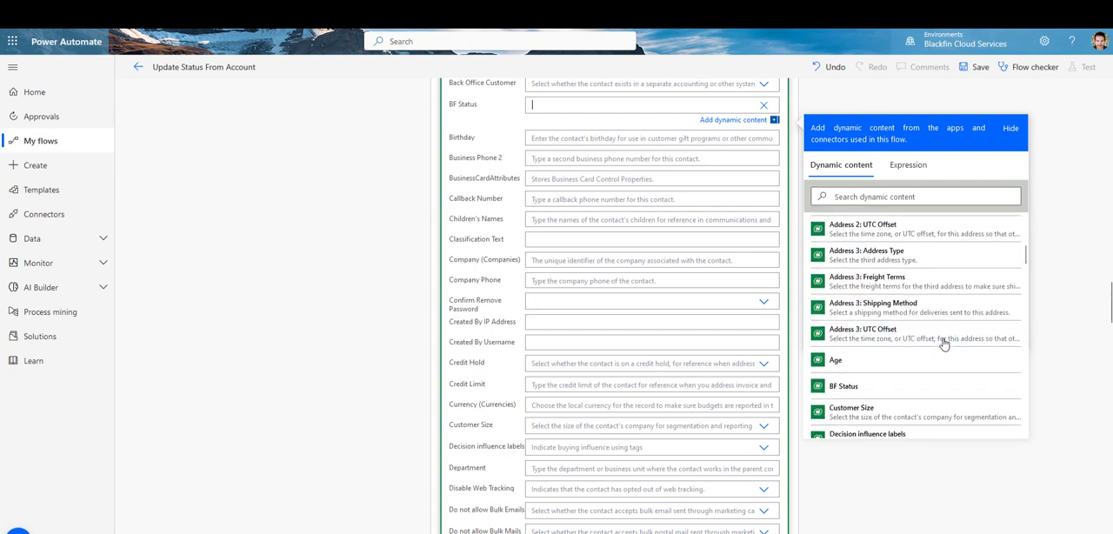
scroll(943, 345, down, 15)
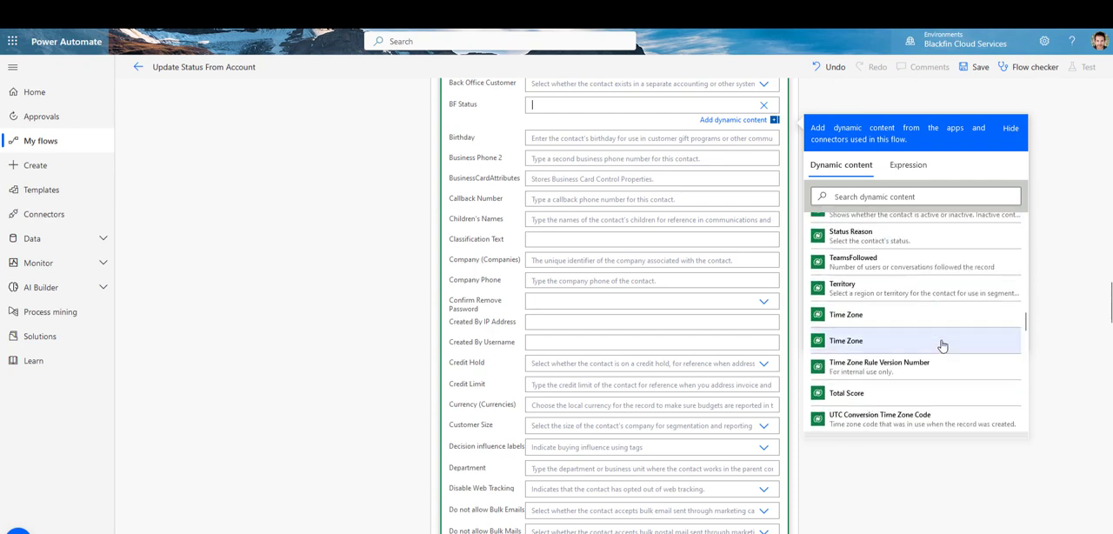
scroll(941, 346, down, 5)
scroll(870, 357, up, 1)
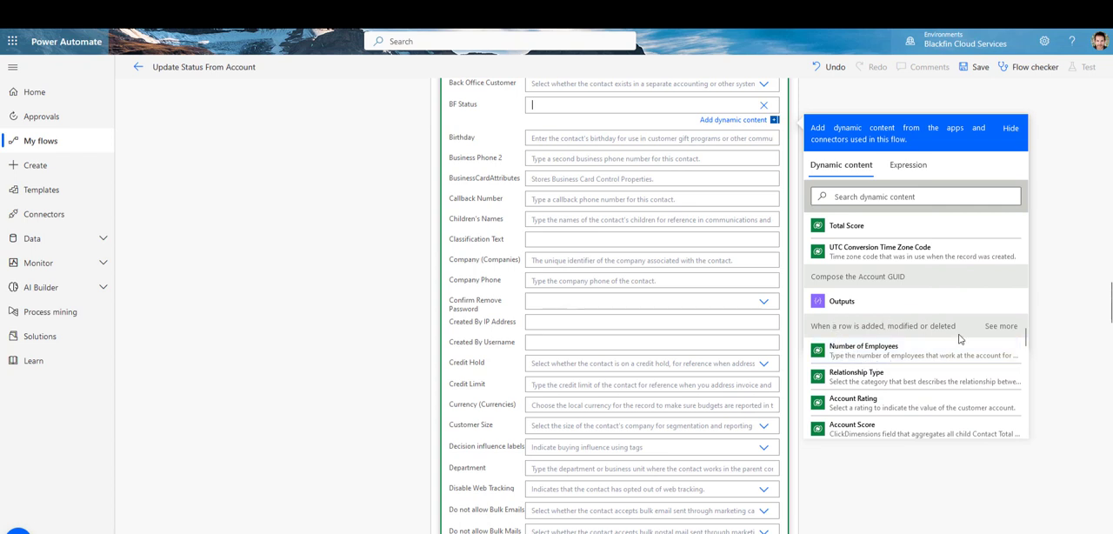
scroll(959, 338, down, 1)
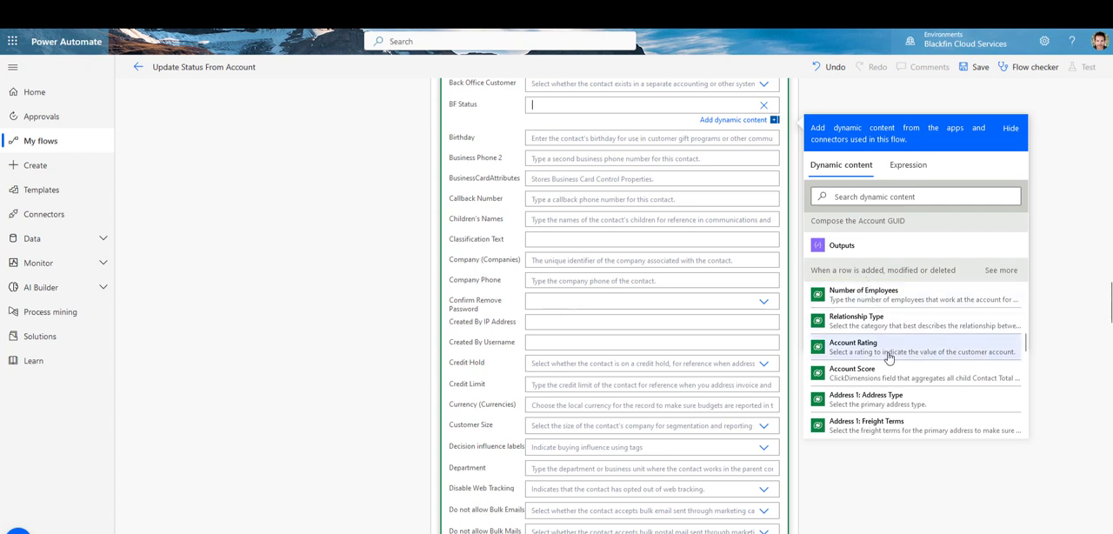
scroll(887, 352, down, 1)
scroll(888, 356, down, 5)
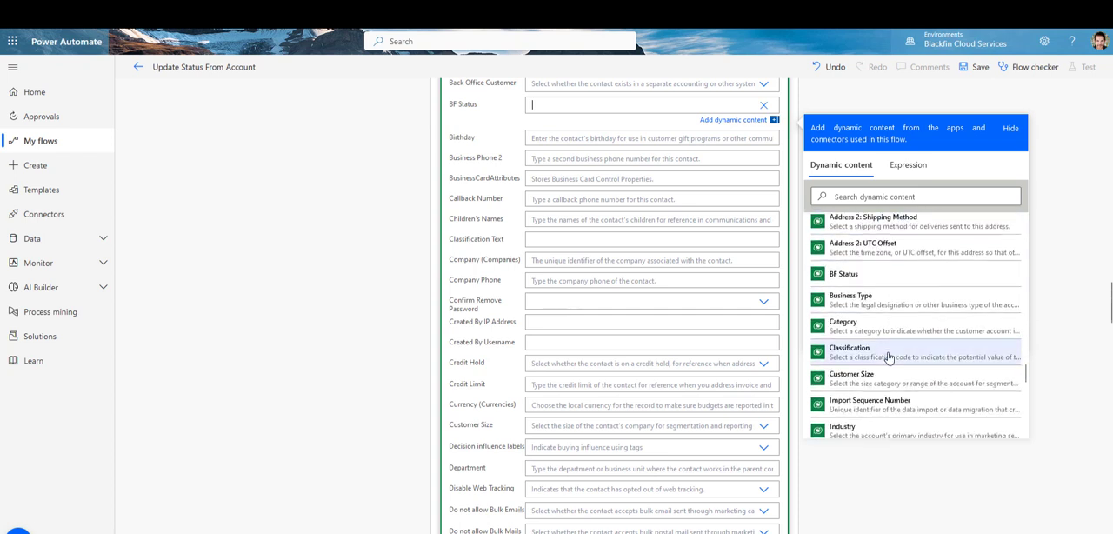
click(836, 276)
Step: Save the Update Status From Account flow and start a manual test of it
scroll(631, 196, up, 2)
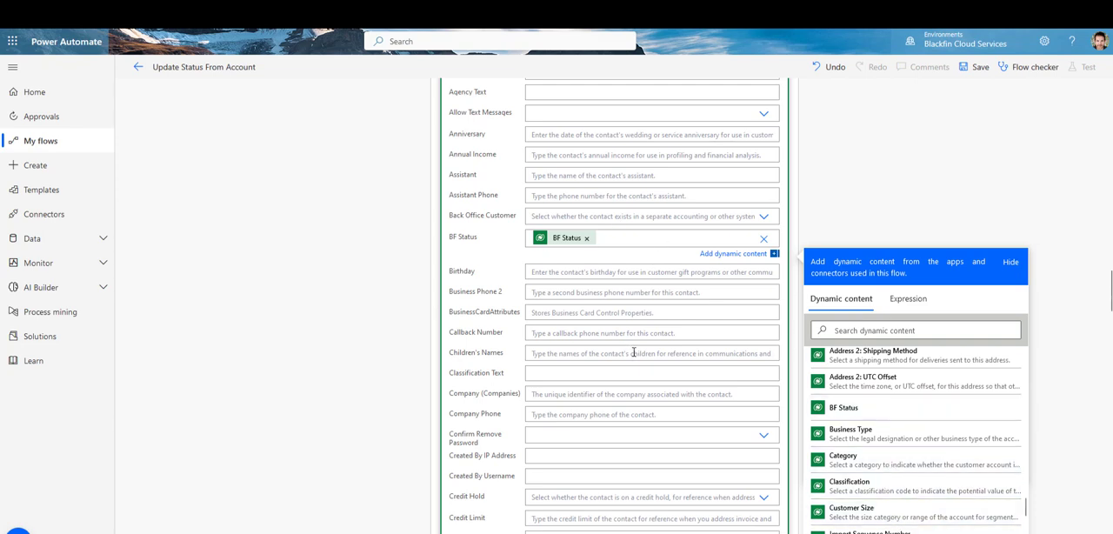
scroll(631, 352, down, 10)
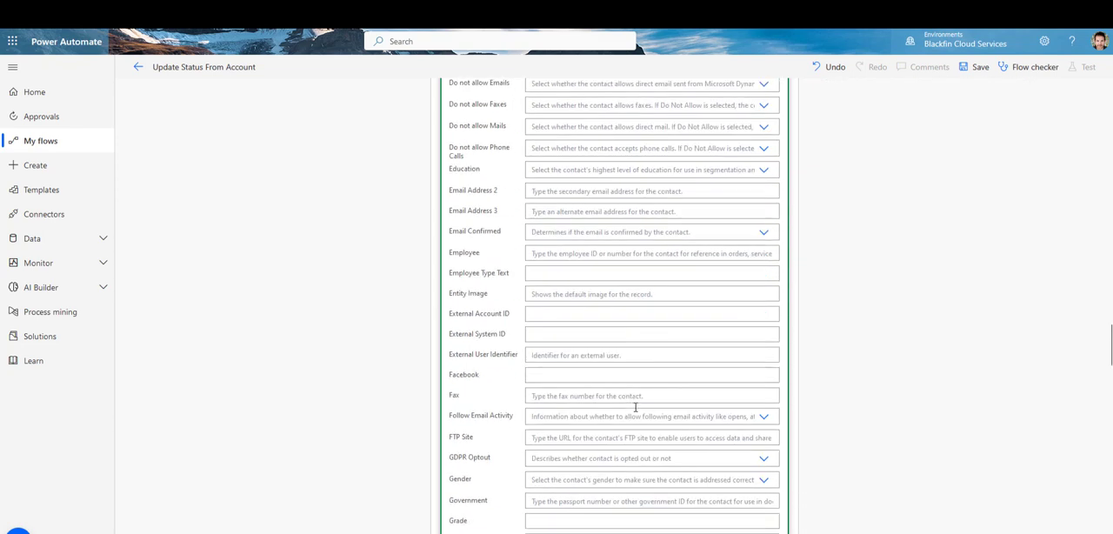
scroll(635, 405, down, 5)
scroll(636, 405, up, 15)
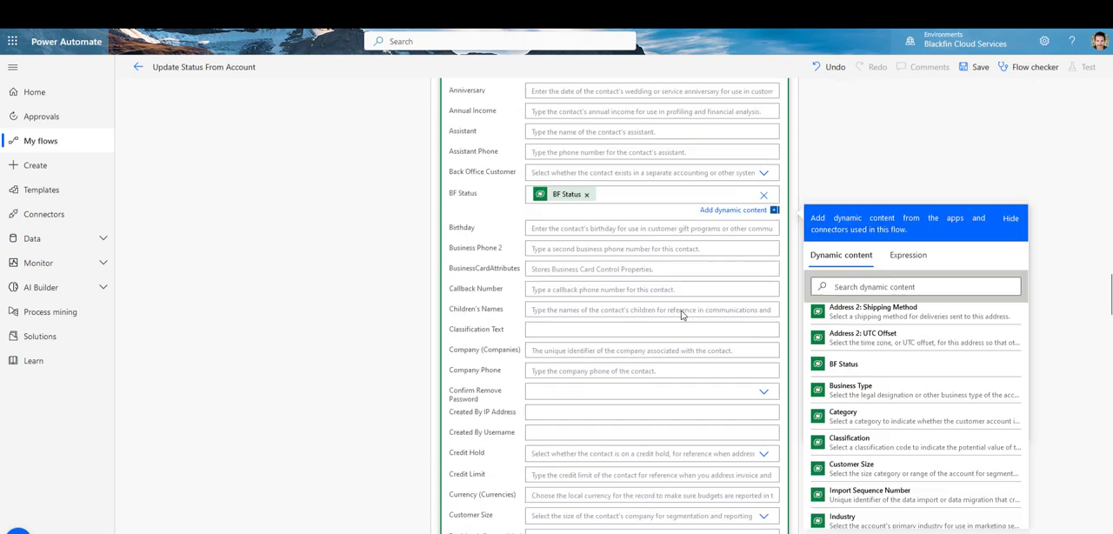
scroll(681, 310, up, 15)
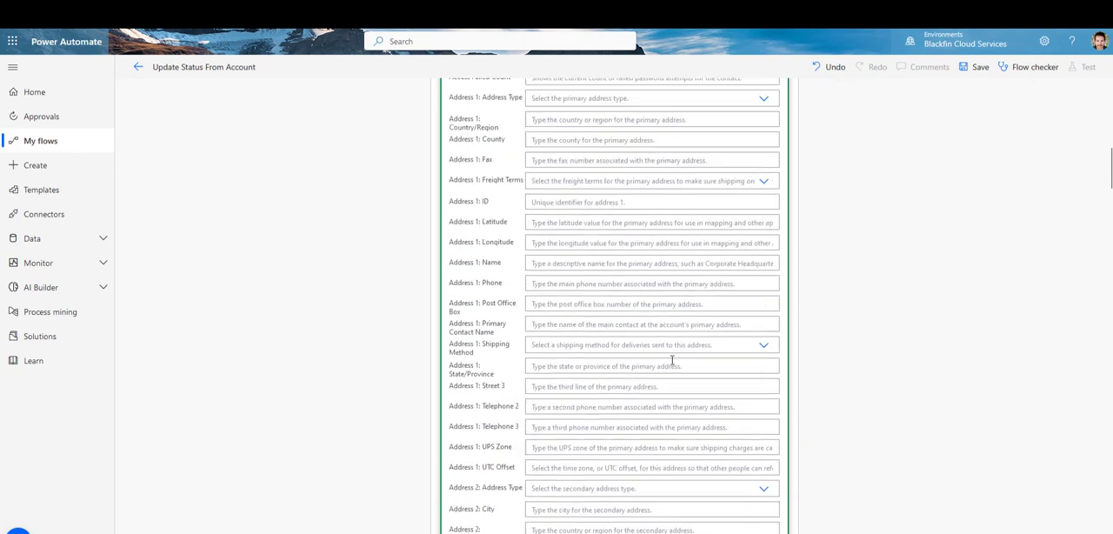
click(974, 67)
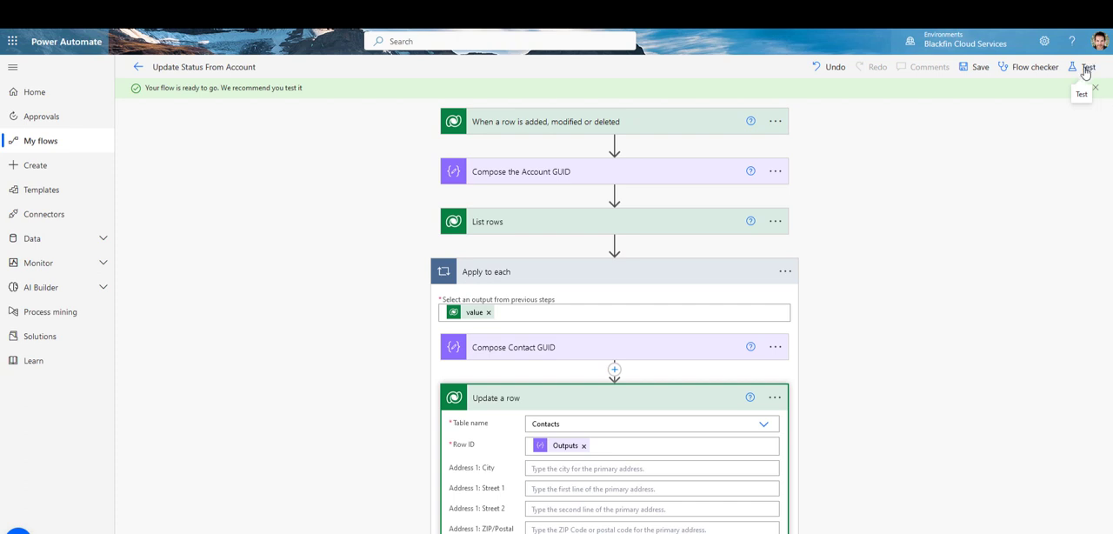
click(1085, 73)
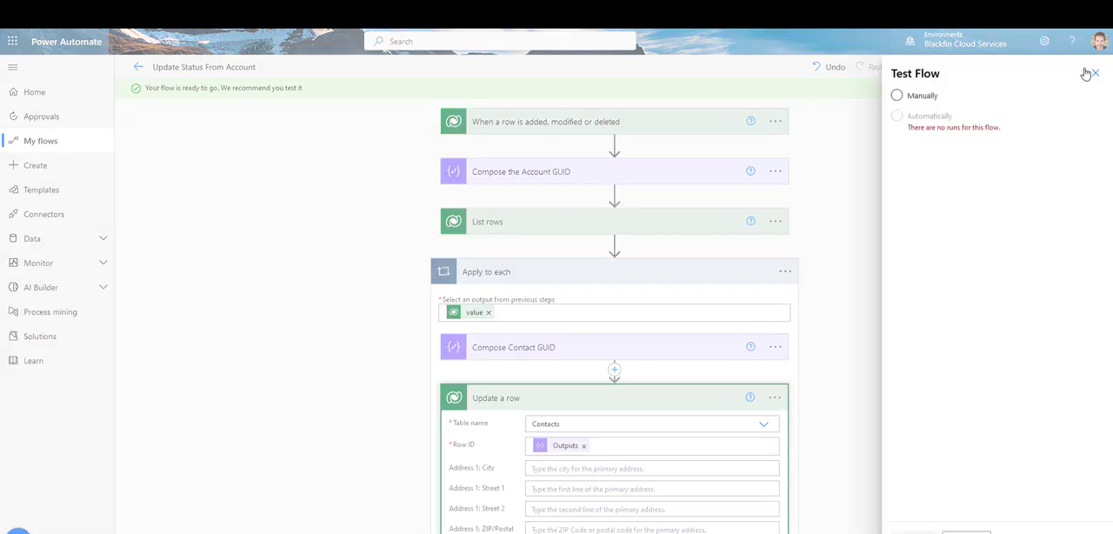
click(901, 98)
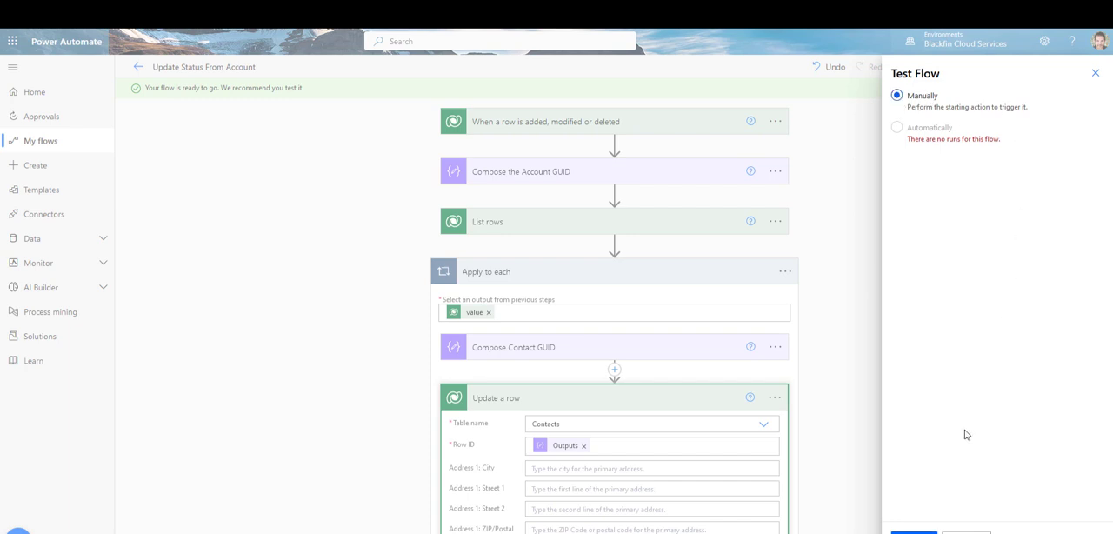
click(913, 531)
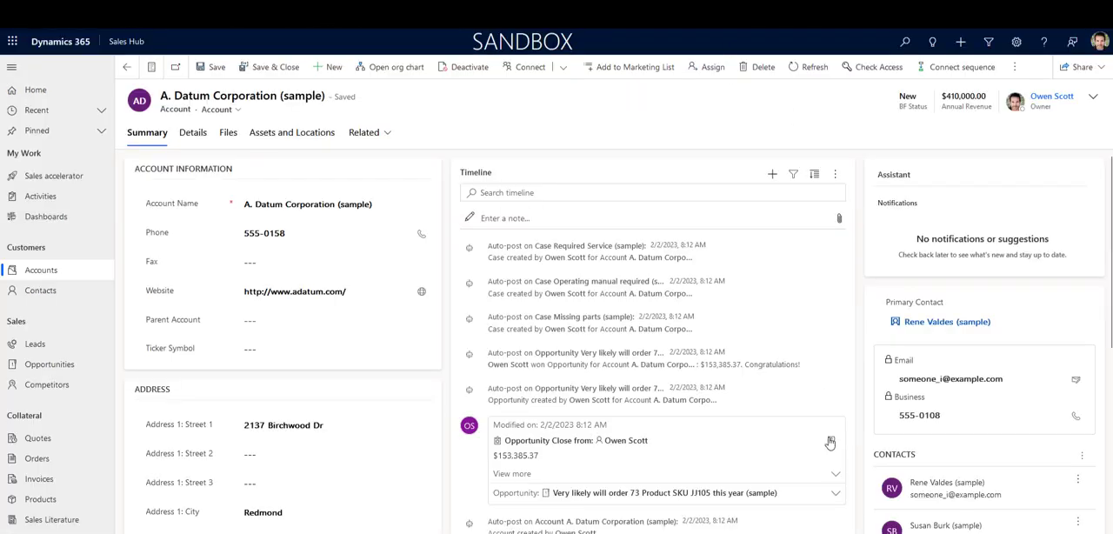
Step: In Dynamics 365, check the BF Status of the A. Datum Corporation (sample) account and its first listed contact, and return to the account
scroll(857, 270, down, 2)
scroll(857, 270, up, 2)
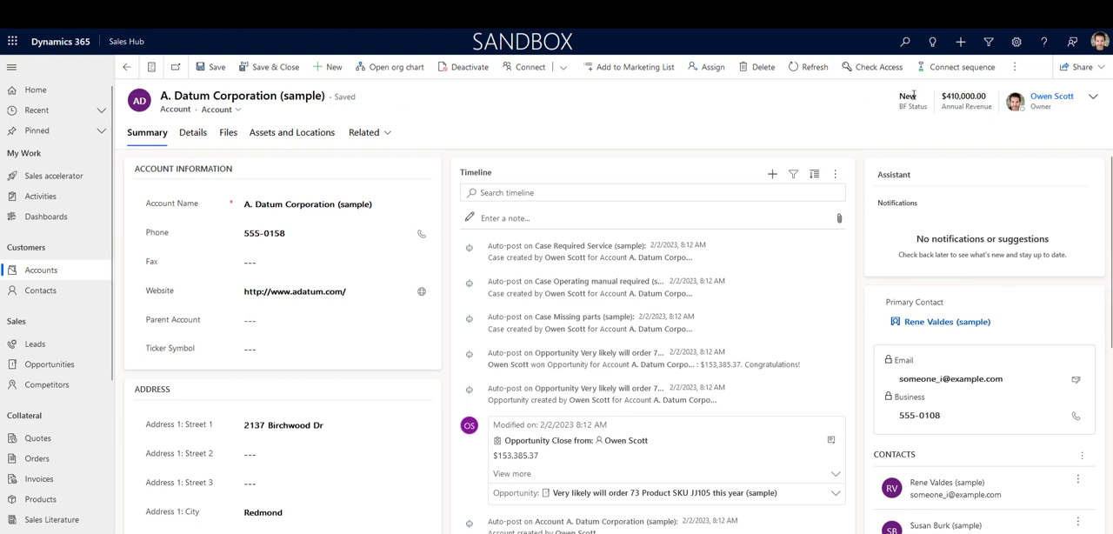
scroll(926, 419, down, 1)
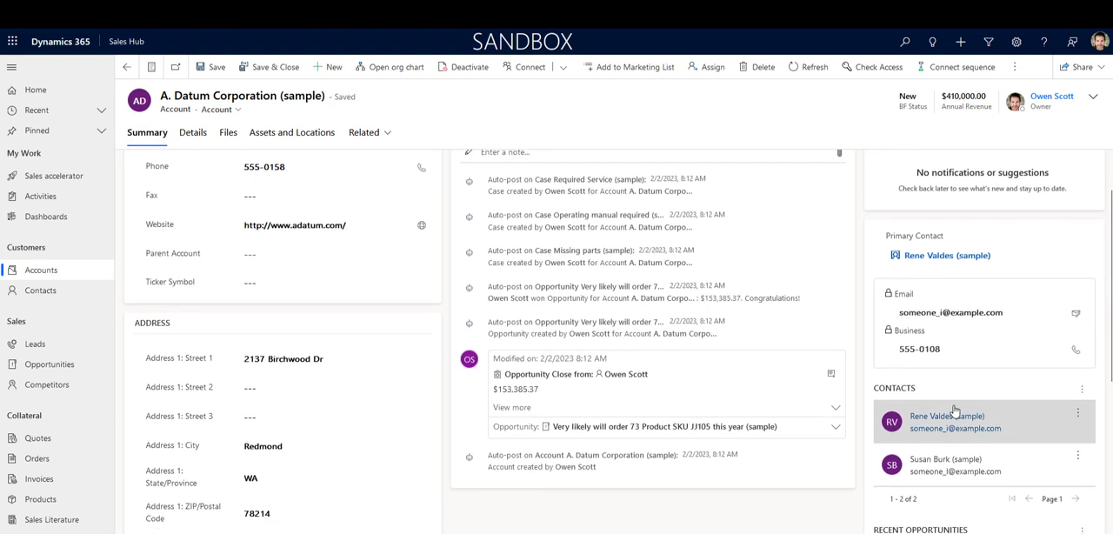
click(930, 424)
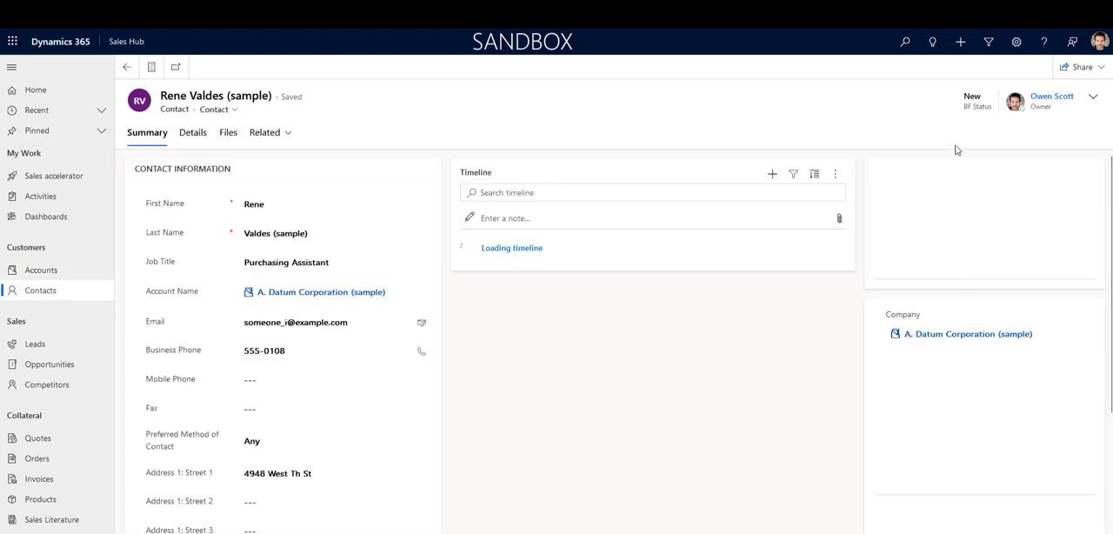
click(127, 68)
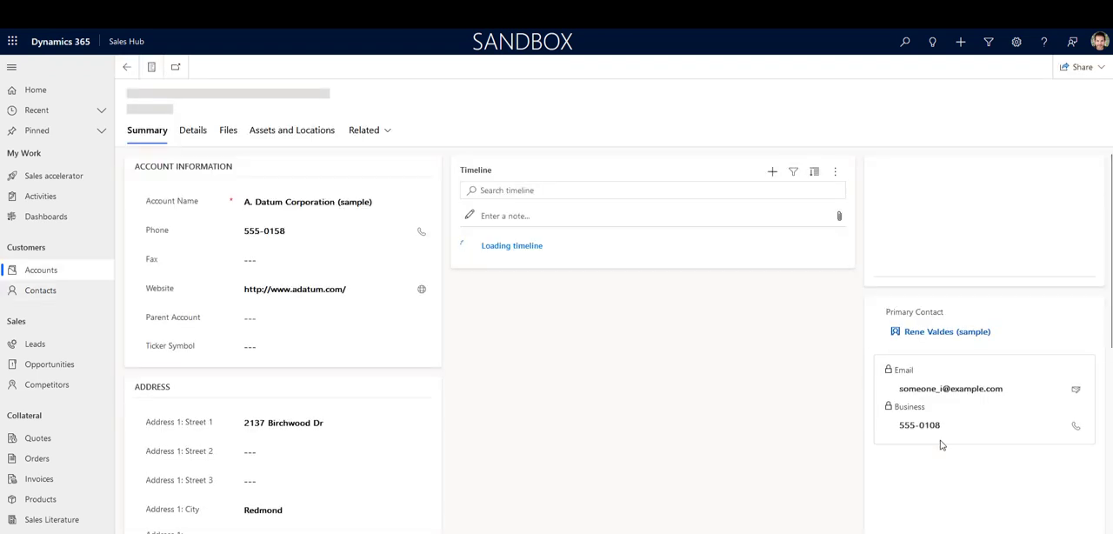
Step: Check the BF Status of the account's second listed contact and return to the A. Datum Corporation (sample) account
scroll(938, 472, down, 5)
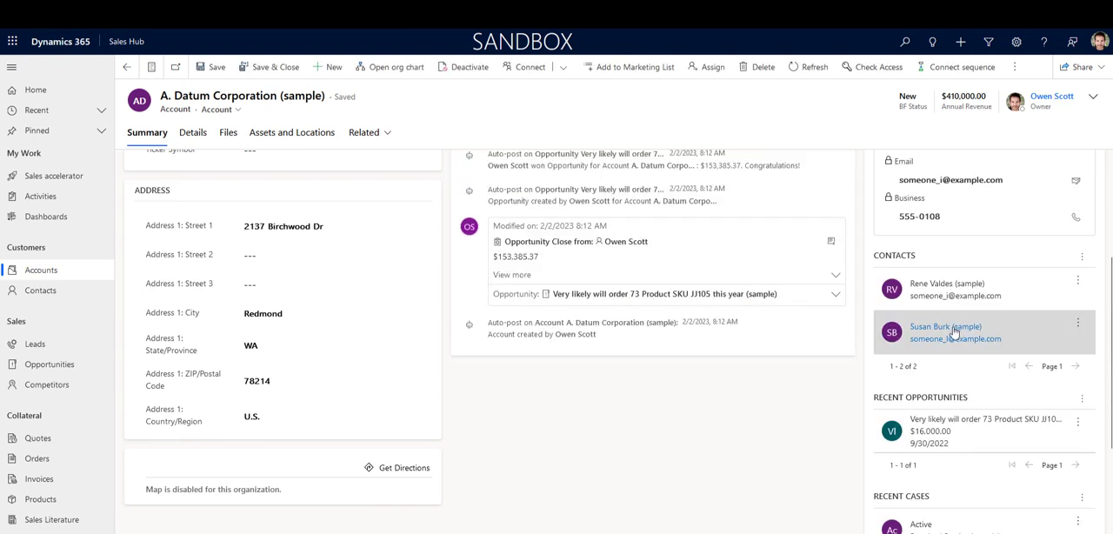
click(953, 329)
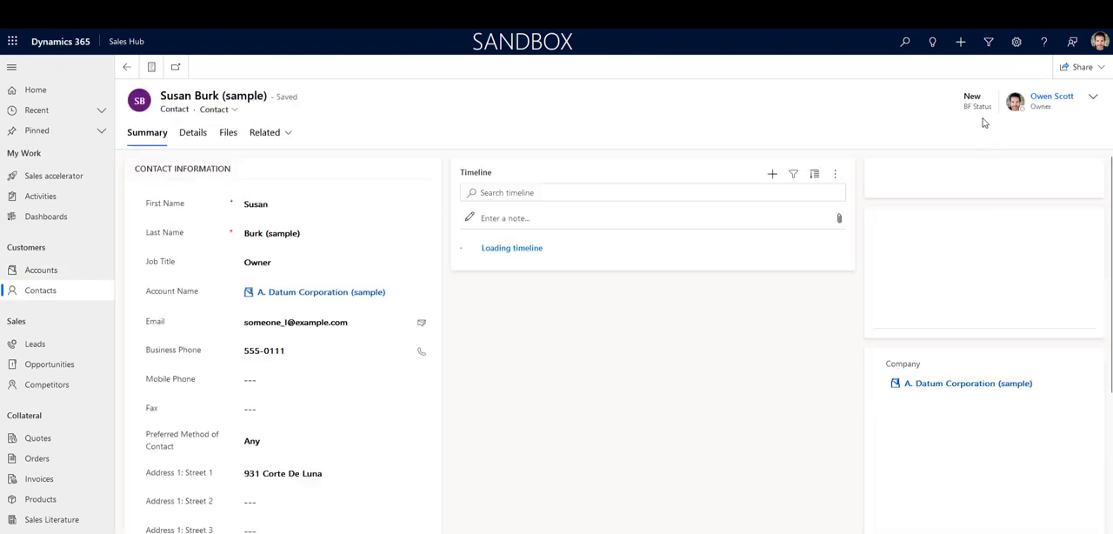
click(334, 320)
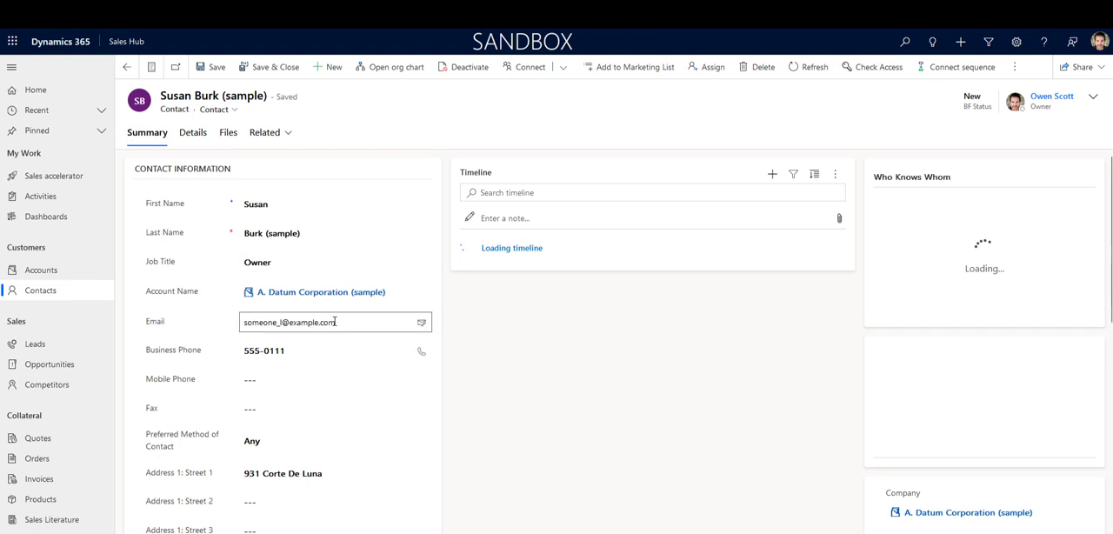
click(309, 292)
click(309, 292)
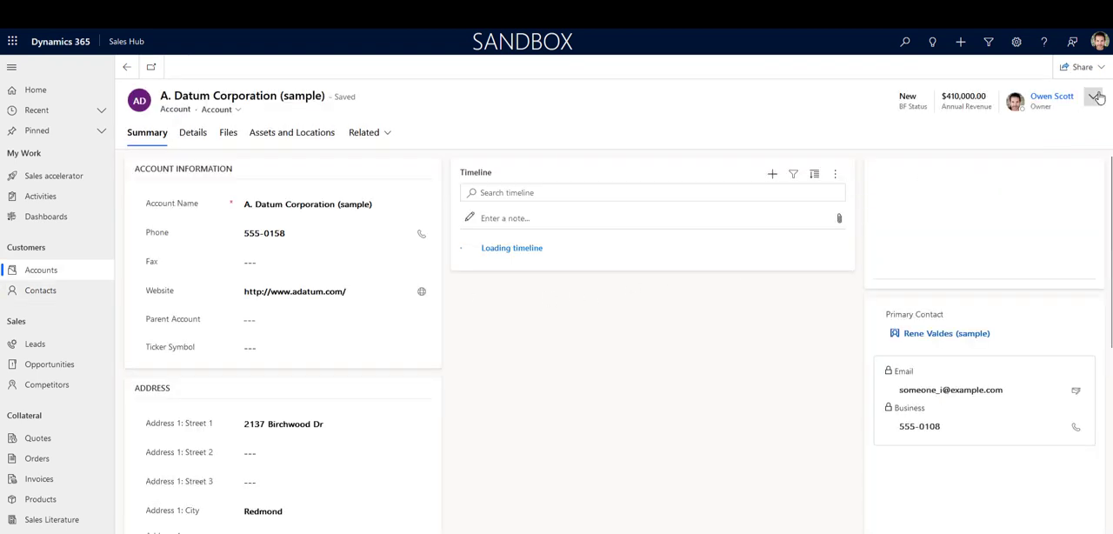
Step: Set the A. Datum Corporation (sample) account's BF Status to Established and save the record
click(1095, 96)
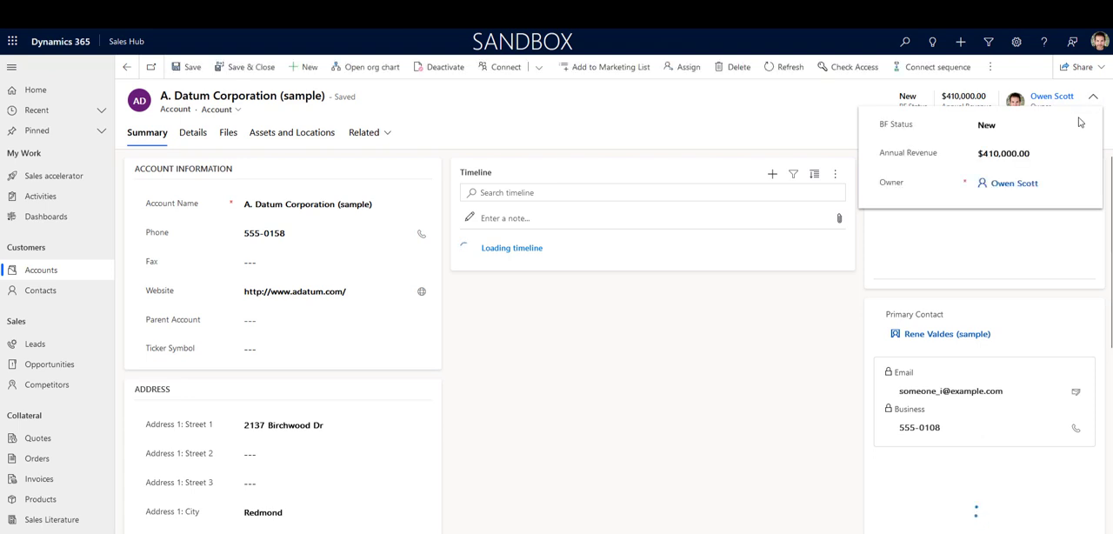
click(1029, 128)
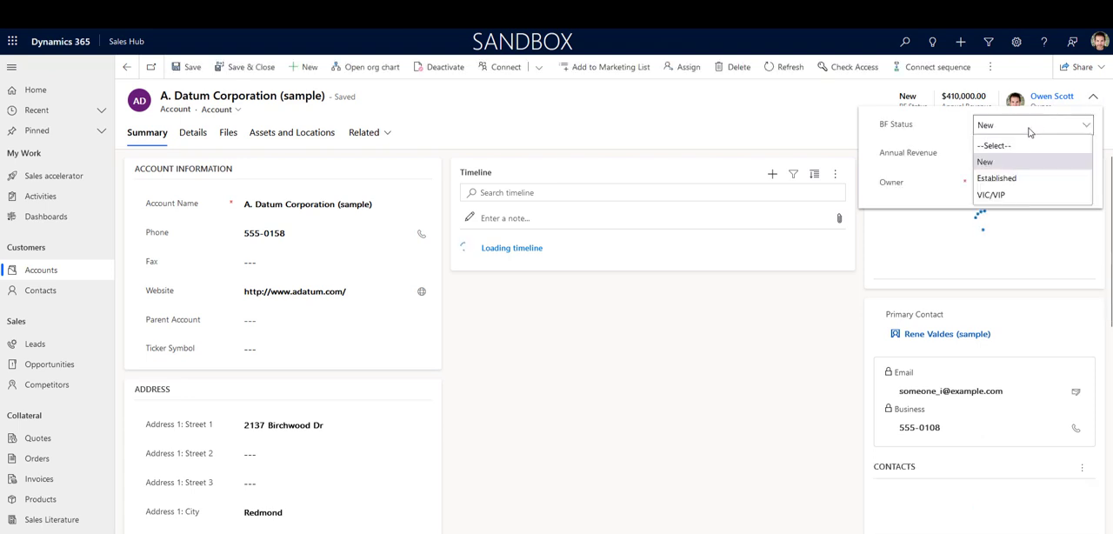
click(991, 178)
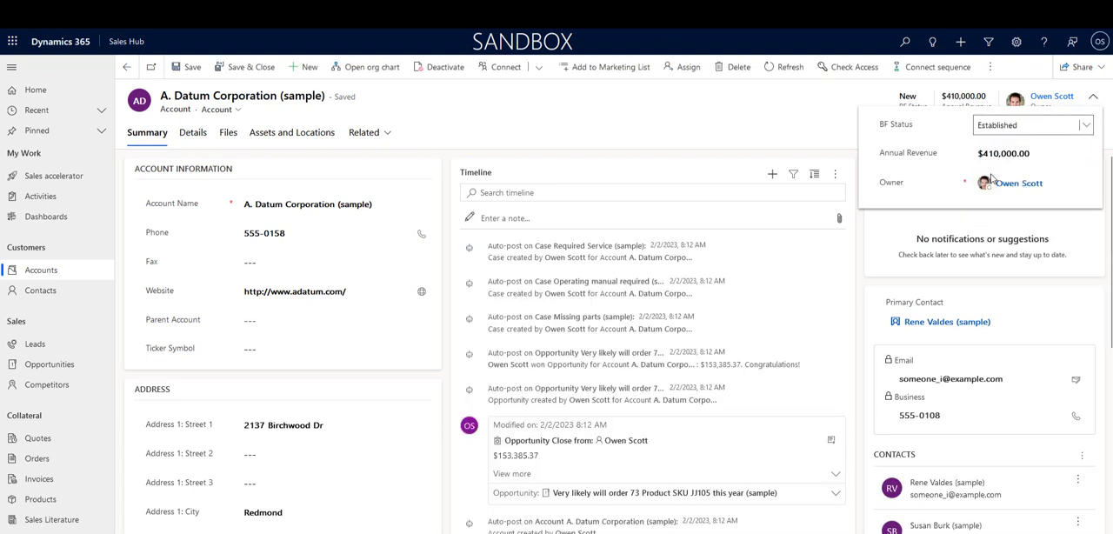
click(622, 123)
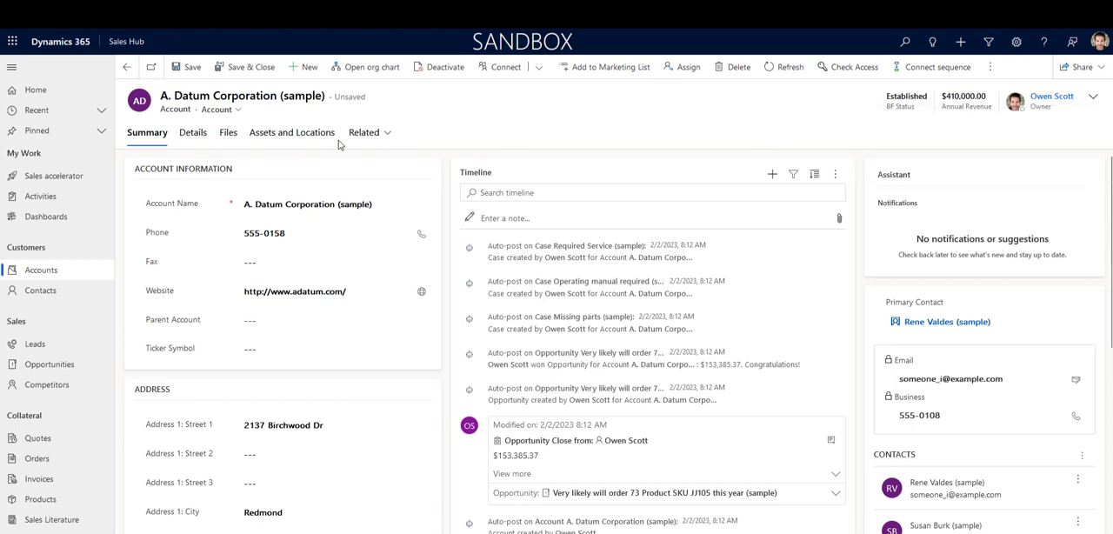
click(192, 69)
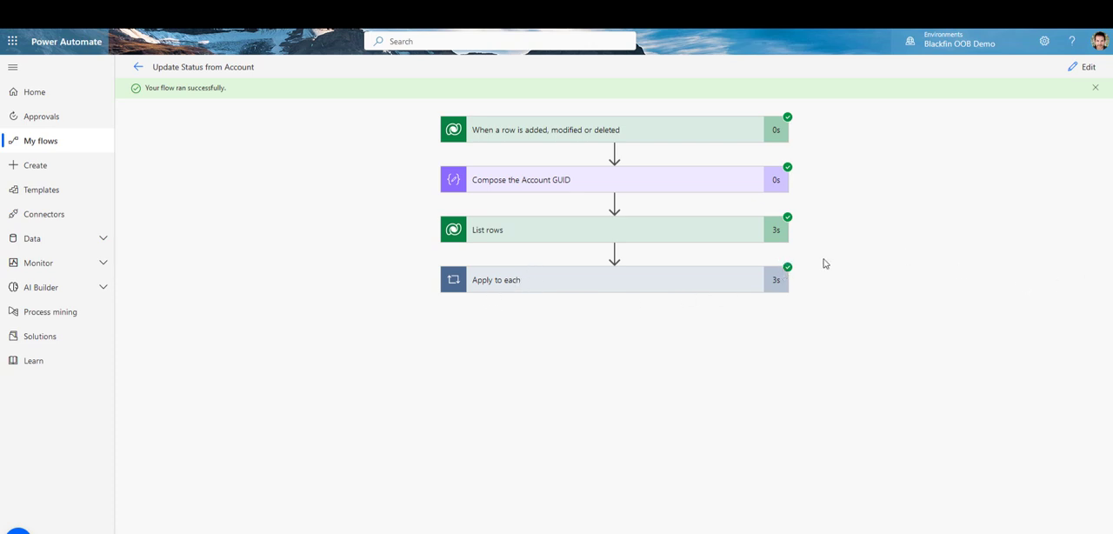
Step: Switch to Power Automate and expand the Apply to each loop in the flow's test run to inspect it
click(516, 287)
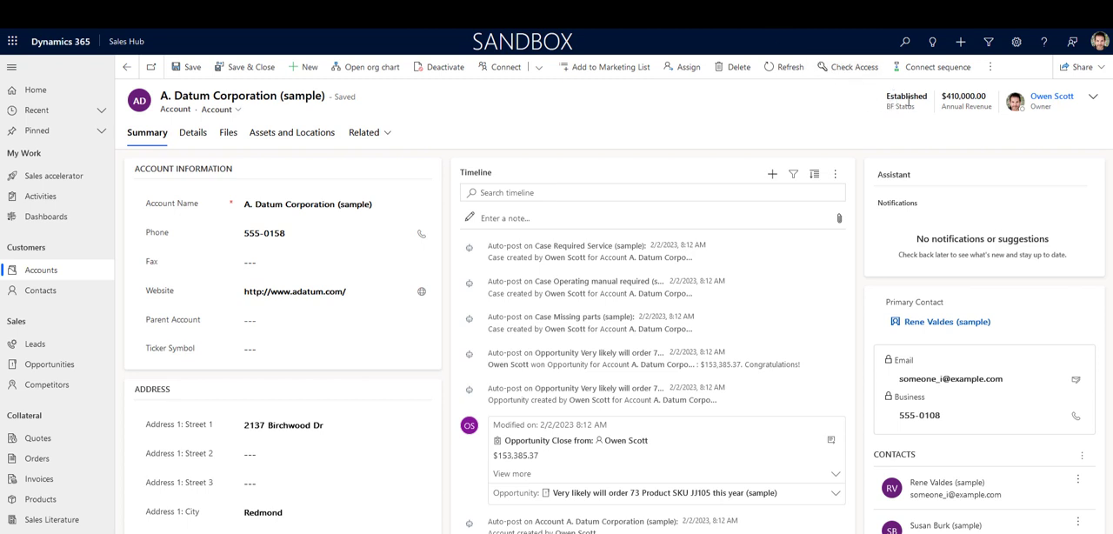
Step: Switch to Dynamics 365 and check the BF Status of both contacts listed on the A. Datum Corporation (sample) account
click(933, 498)
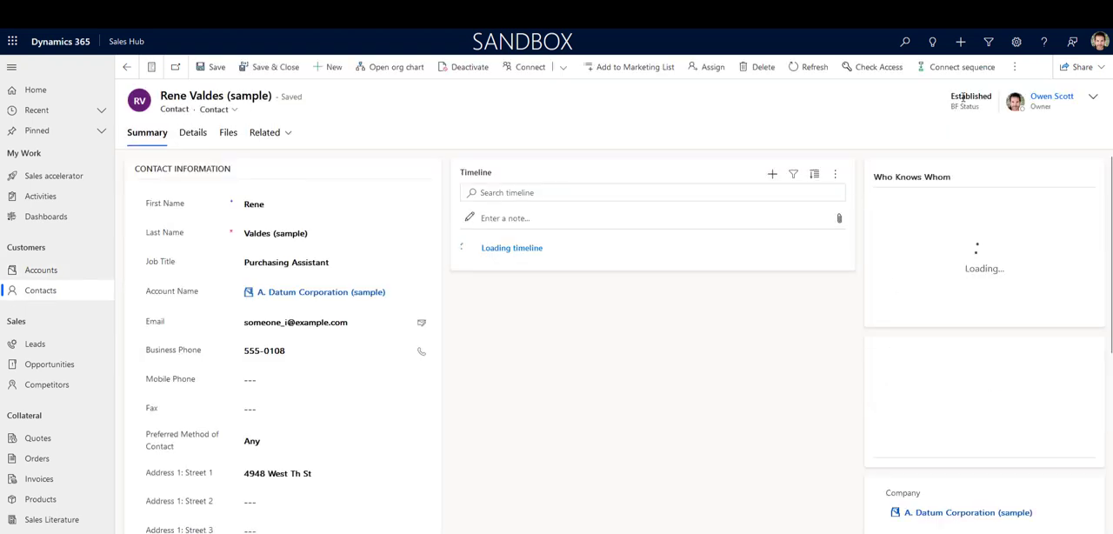
click(293, 293)
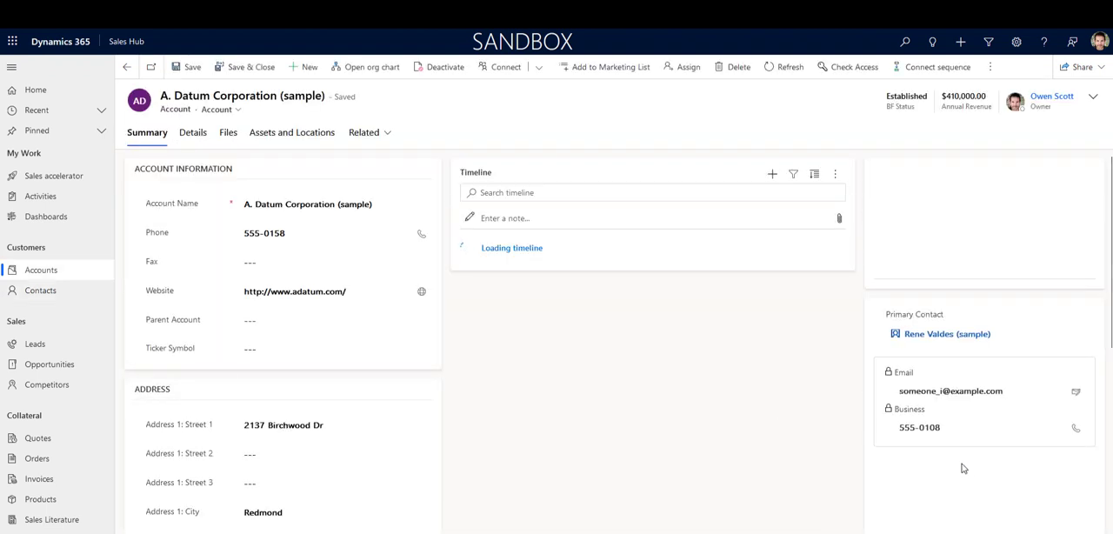
scroll(961, 466, down, 2)
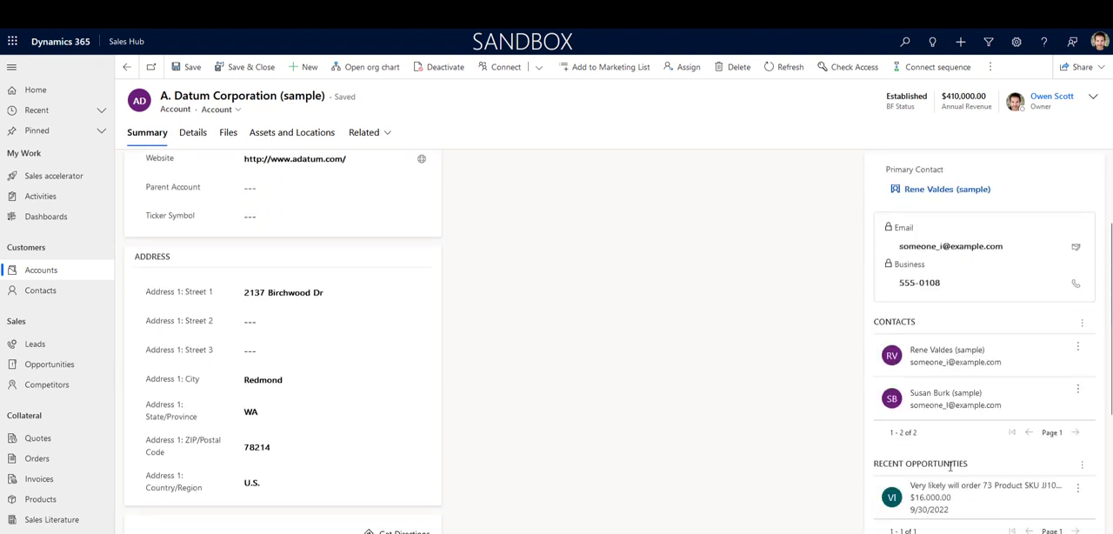
click(921, 406)
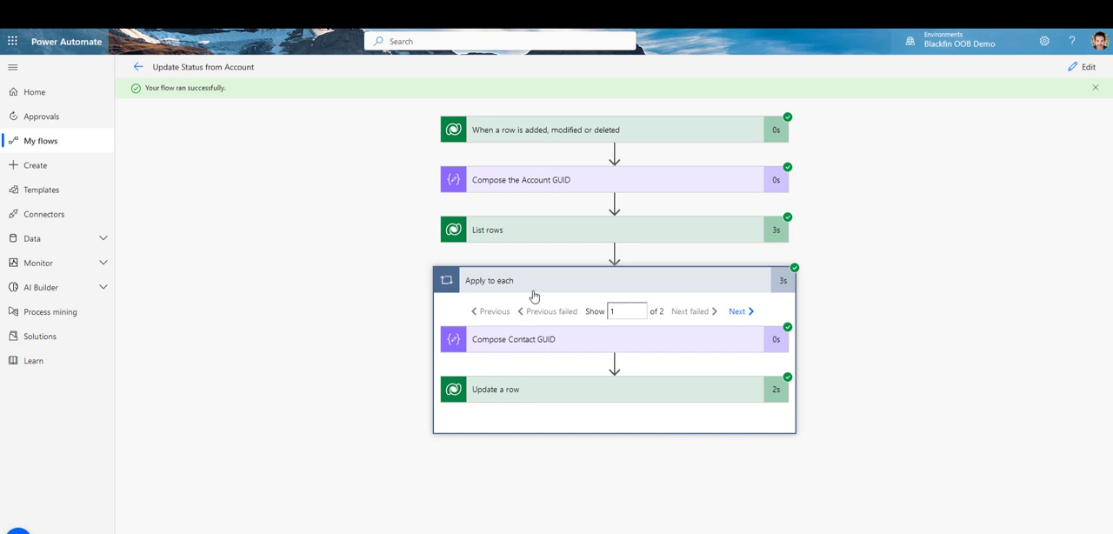
Step: Switch to Power Automate and examine the raw inputs of the run's When a row is added, modified or deleted trigger
click(518, 138)
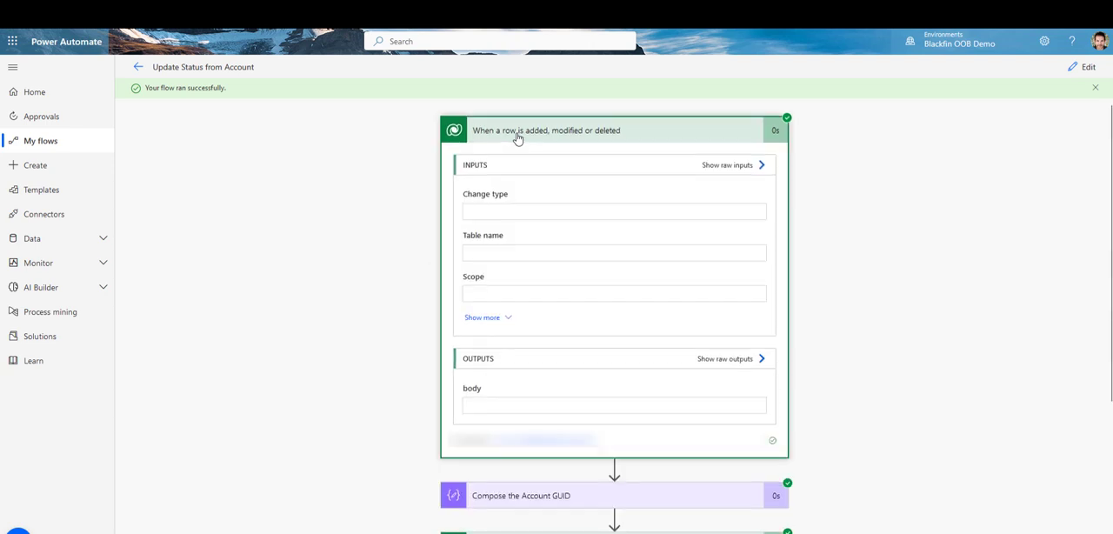
click(742, 173)
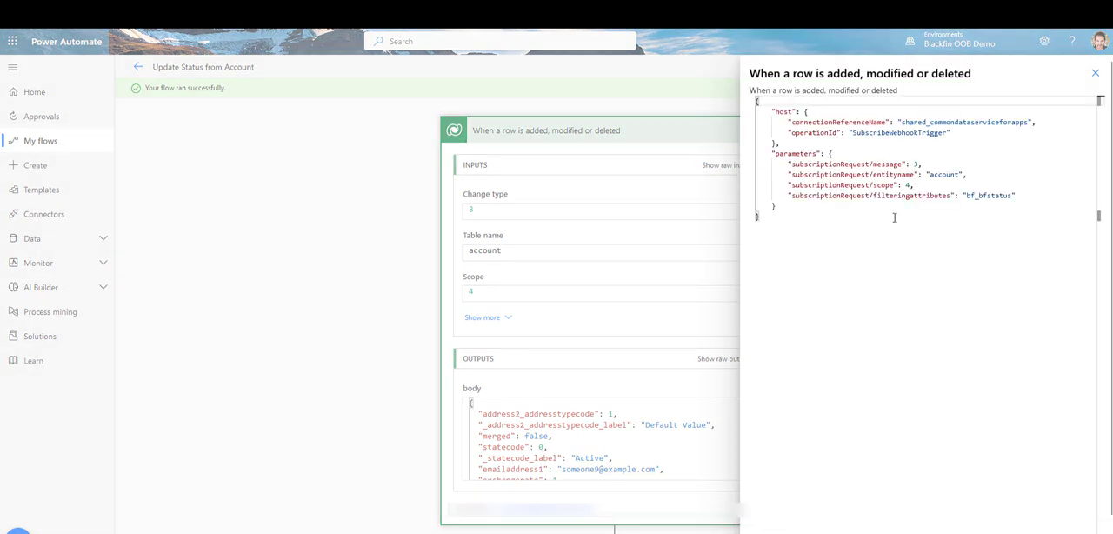
click(1095, 73)
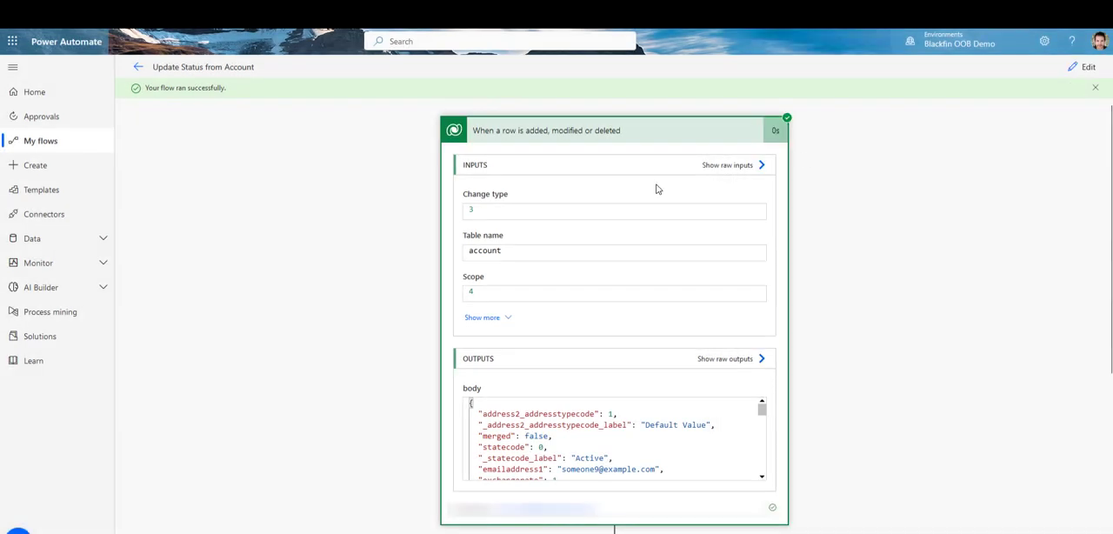
Step: Show the trigger's raw outputs and look through the account body for the BF Status fields
scroll(525, 387, down, 2)
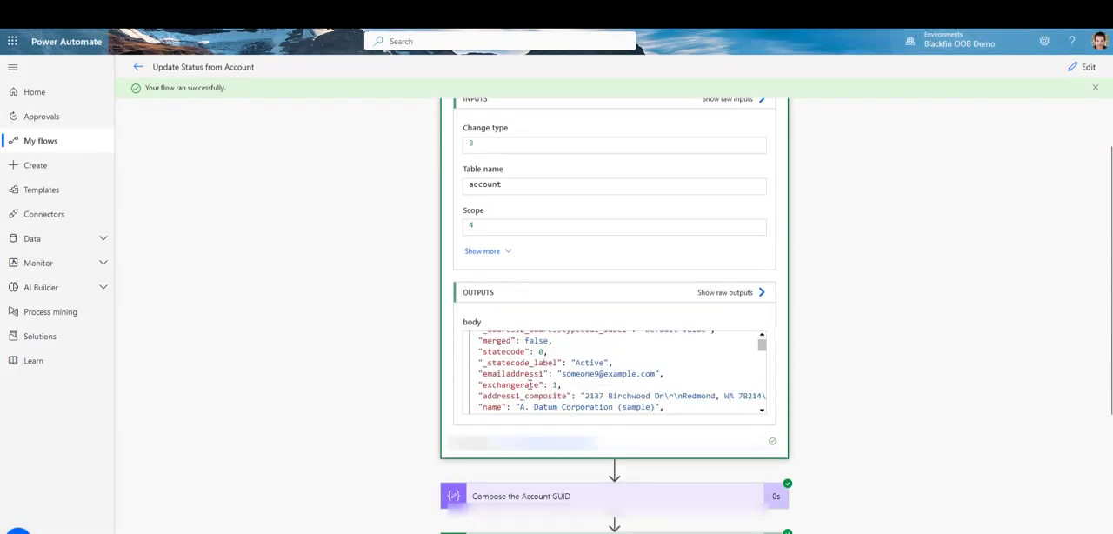
click(727, 294)
scroll(909, 238, down, 1)
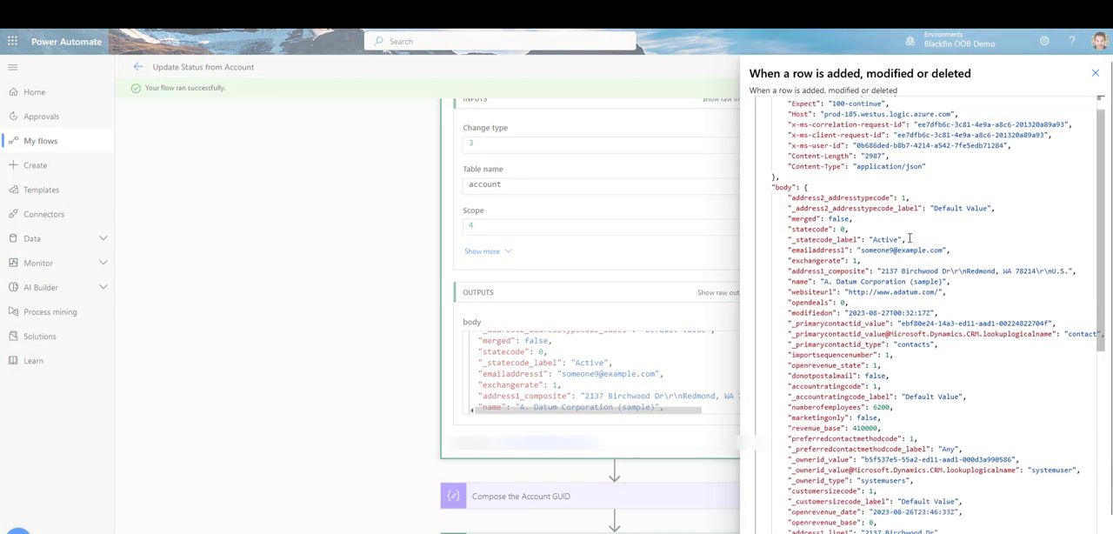
scroll(909, 238, down, 1)
scroll(910, 271, down, 1)
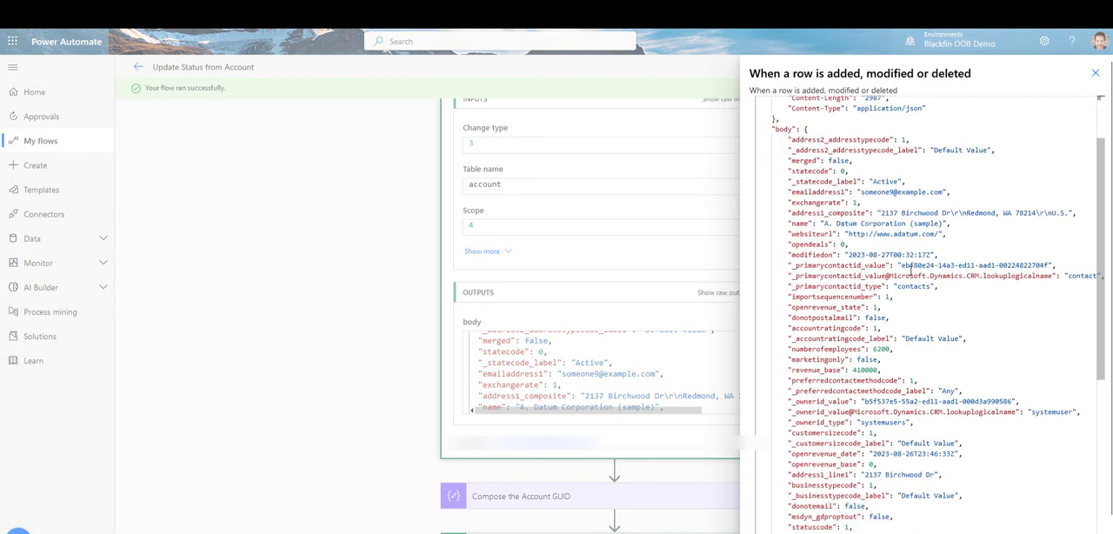
scroll(909, 265, down, 7)
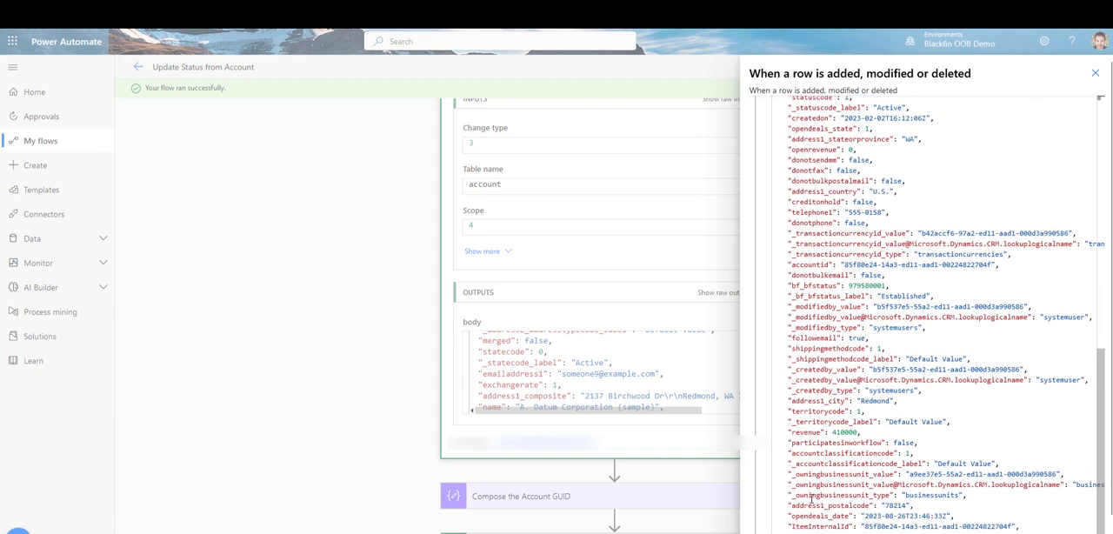
Step: Highlight the bf_bfstatus value and its _bf_bfstatus_label entry in the trigger's raw outputs, and close the raw outputs
drag(787, 328, 865, 327)
click(810, 296)
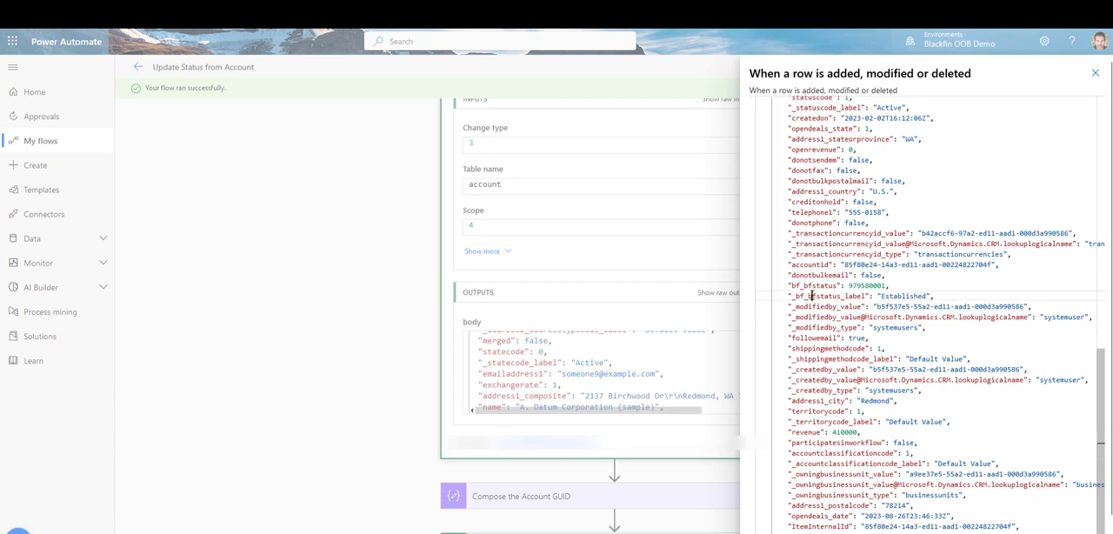
scroll(814, 293, up, 1)
scroll(822, 320, down, 1)
drag(789, 286, 888, 285)
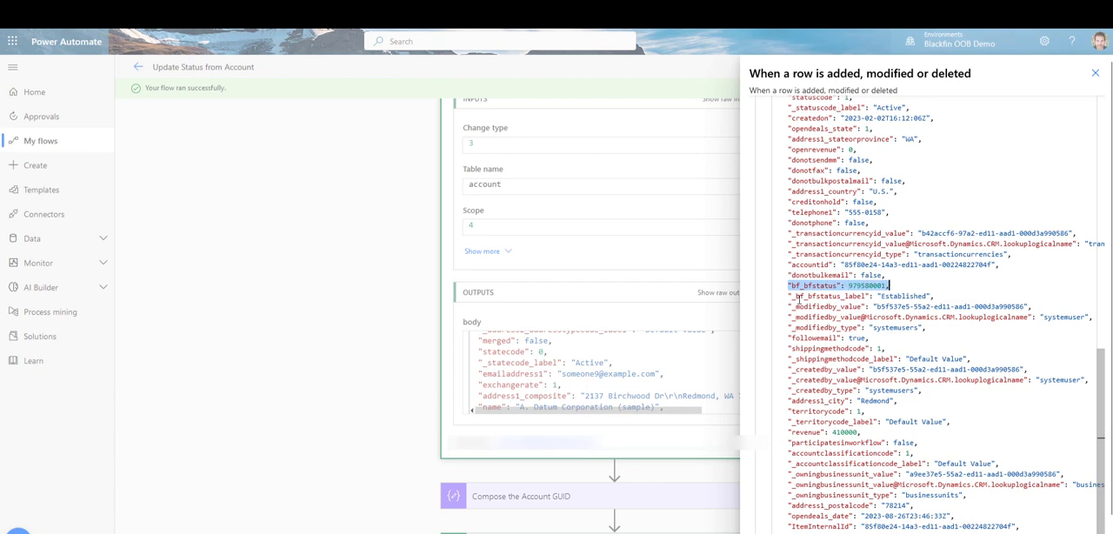
drag(794, 297, 936, 306)
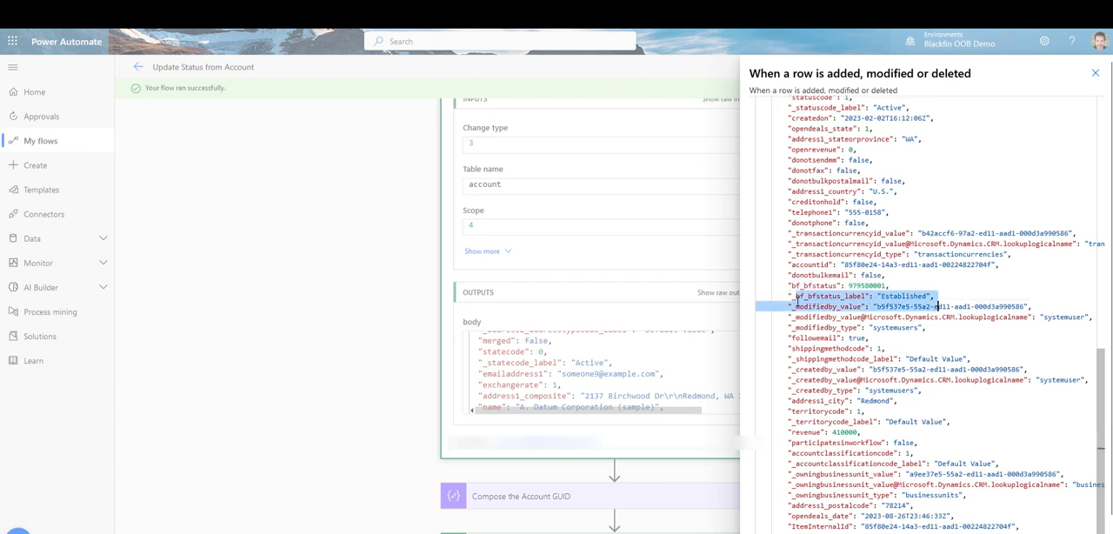
click(794, 295)
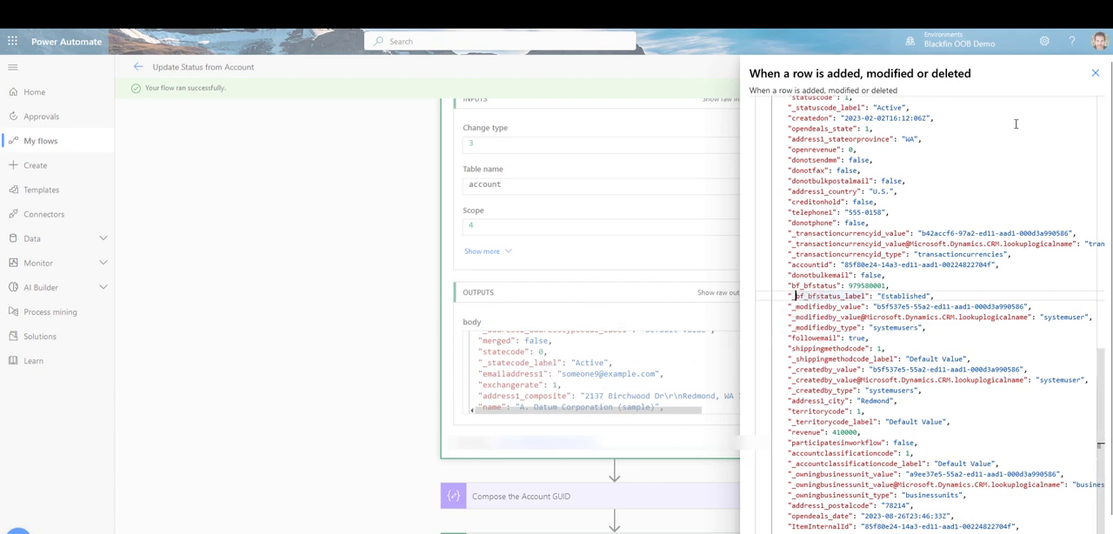
click(1095, 73)
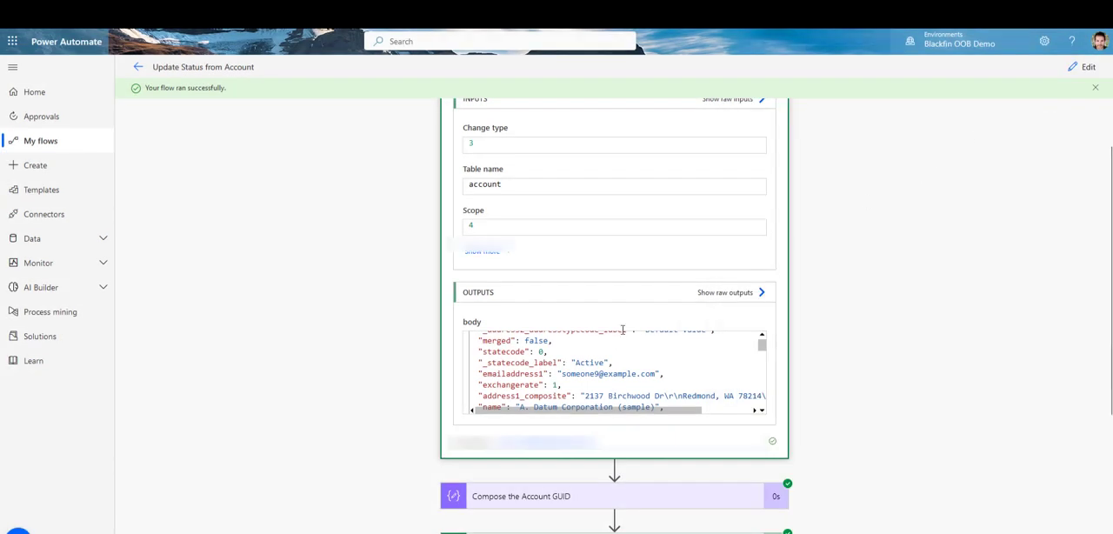
Step: Expand the Compose the Account GUID action and check its input and output
scroll(730, 304, down, 2)
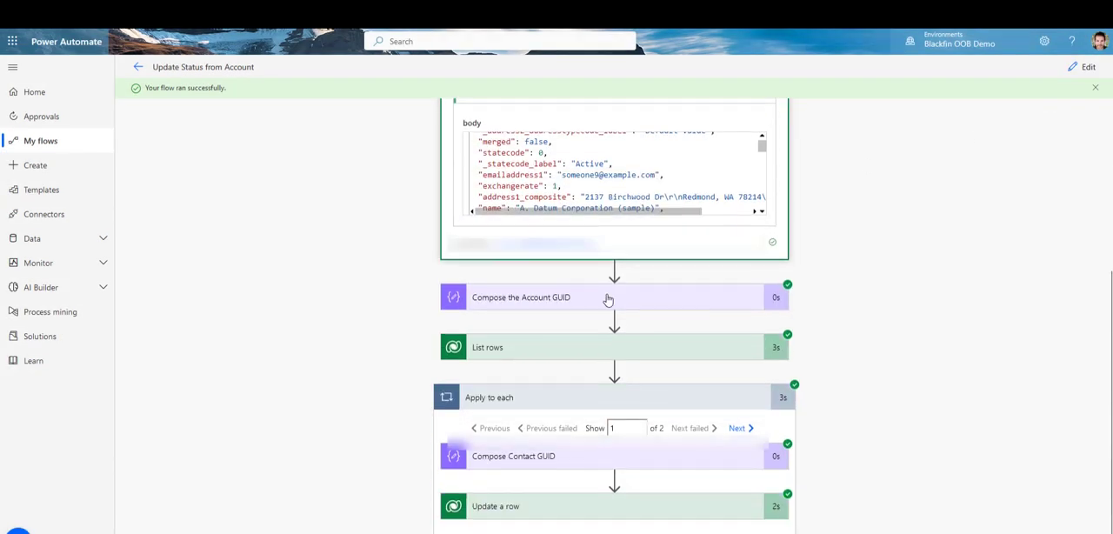
click(534, 300)
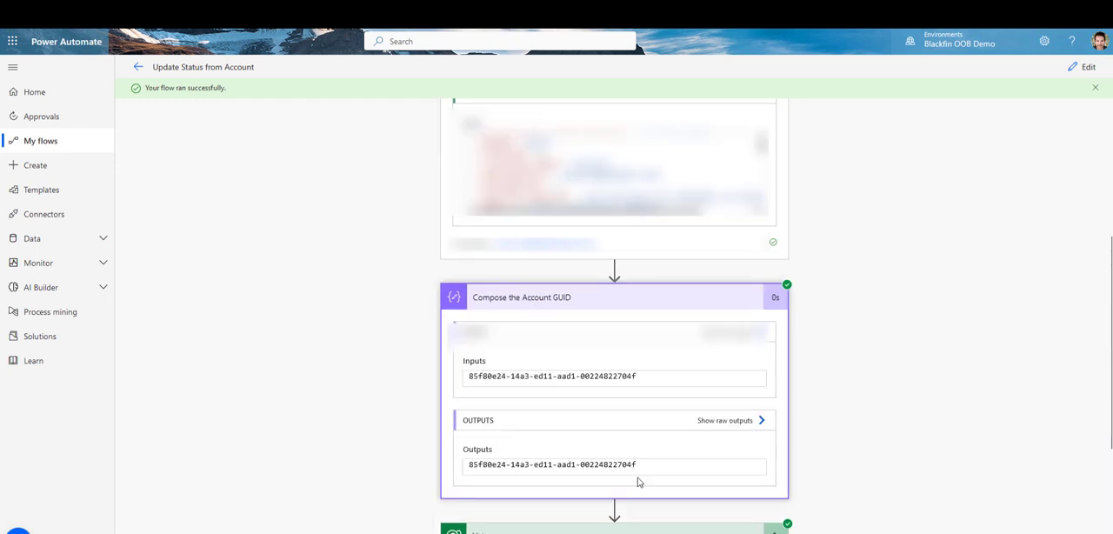
scroll(634, 417, down, 2)
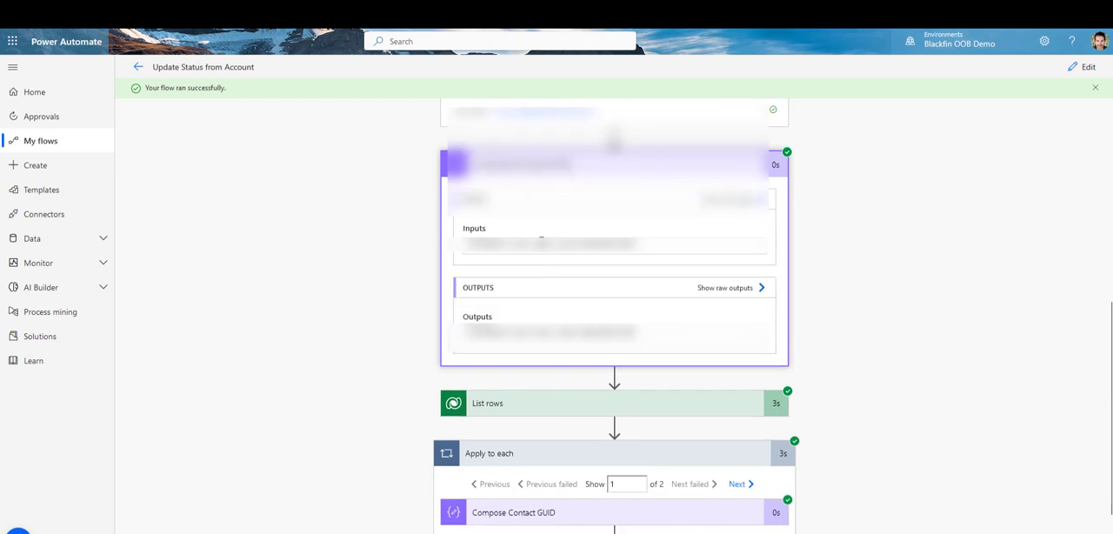
Step: Expand List rows, examine the contact records in its raw outputs, and close the raw outputs
click(479, 414)
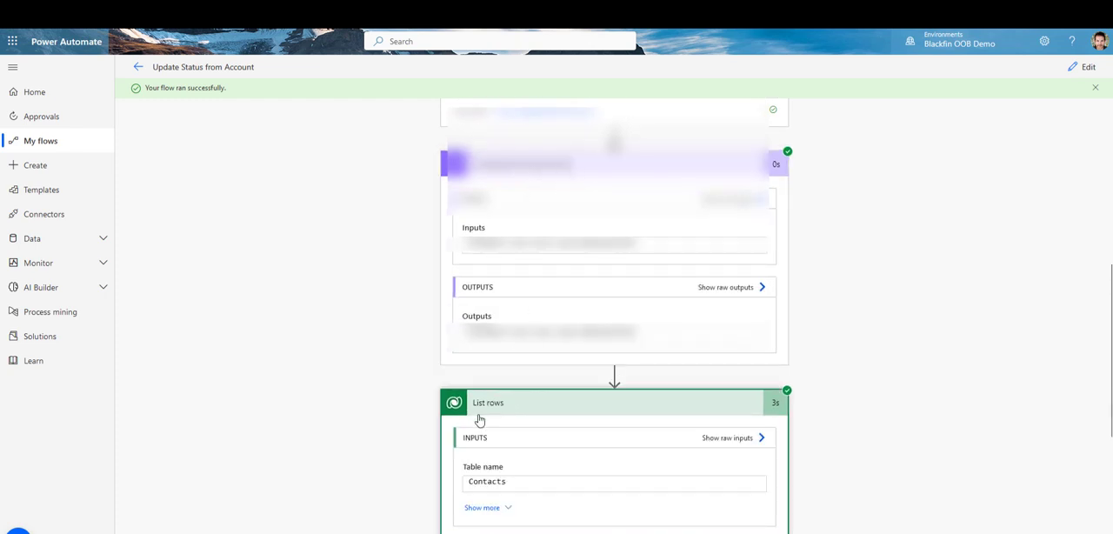
scroll(479, 420, down, 4)
click(731, 292)
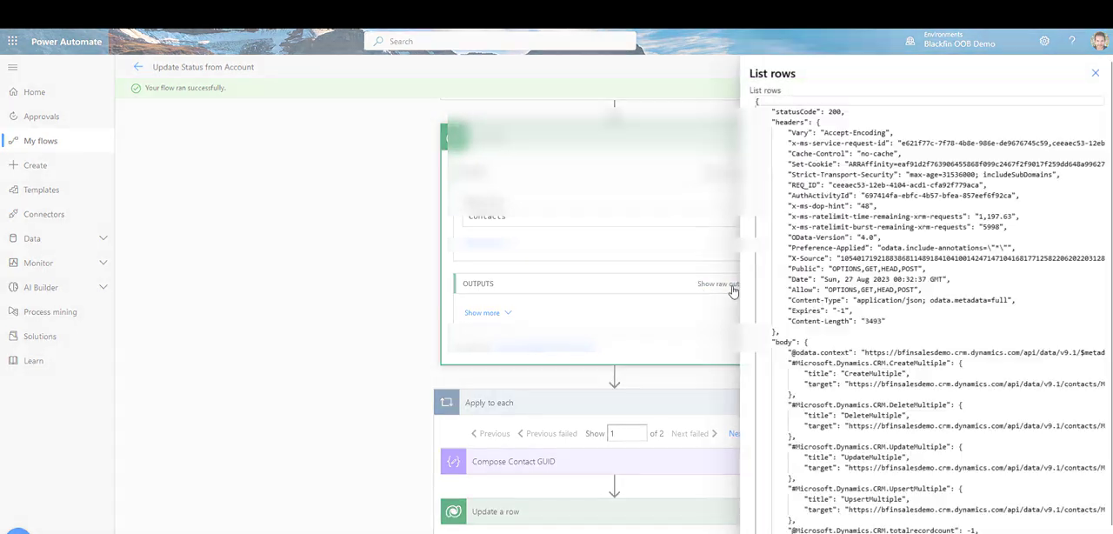
scroll(946, 339, down, 2)
scroll(946, 339, down, 3)
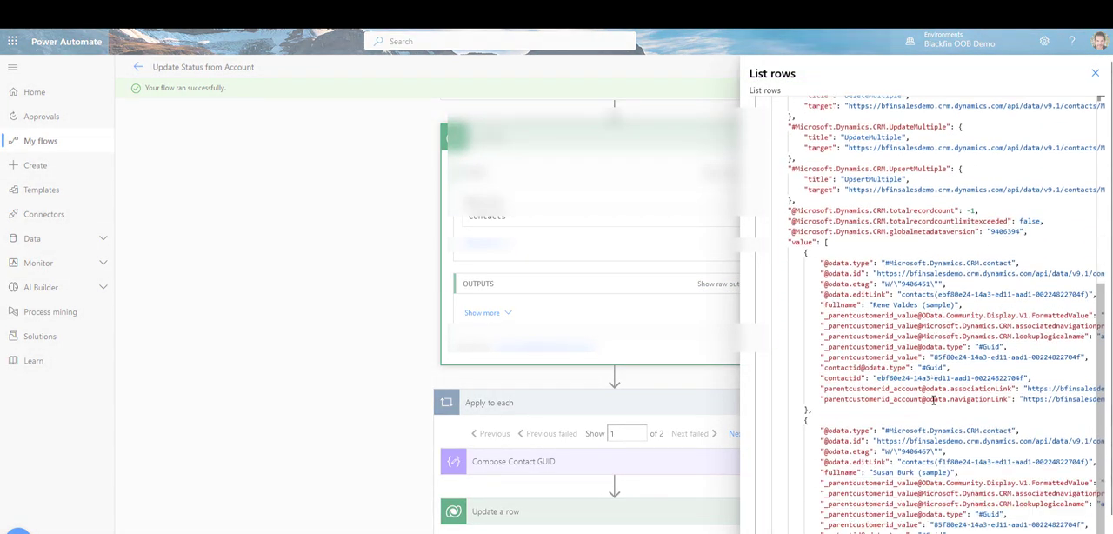
scroll(851, 378, up, 4)
scroll(852, 378, up, 3)
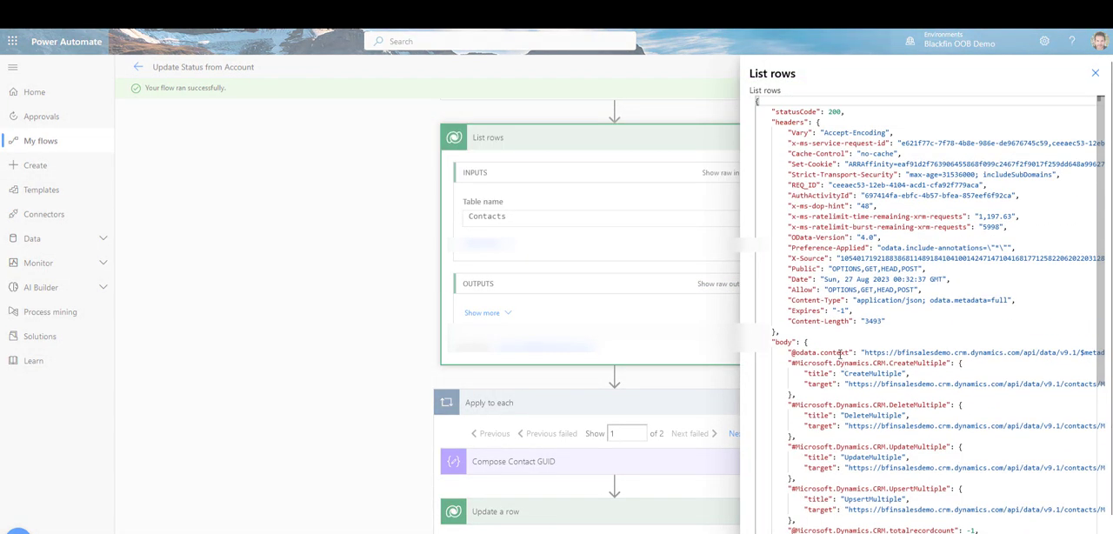
scroll(839, 355, down, 8)
scroll(827, 388, down, 1)
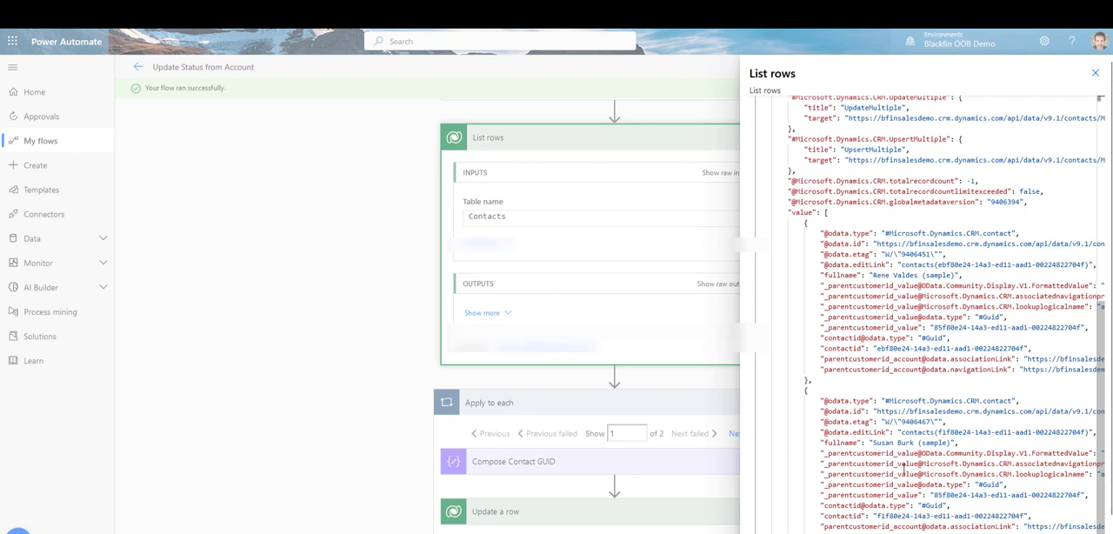
click(912, 504)
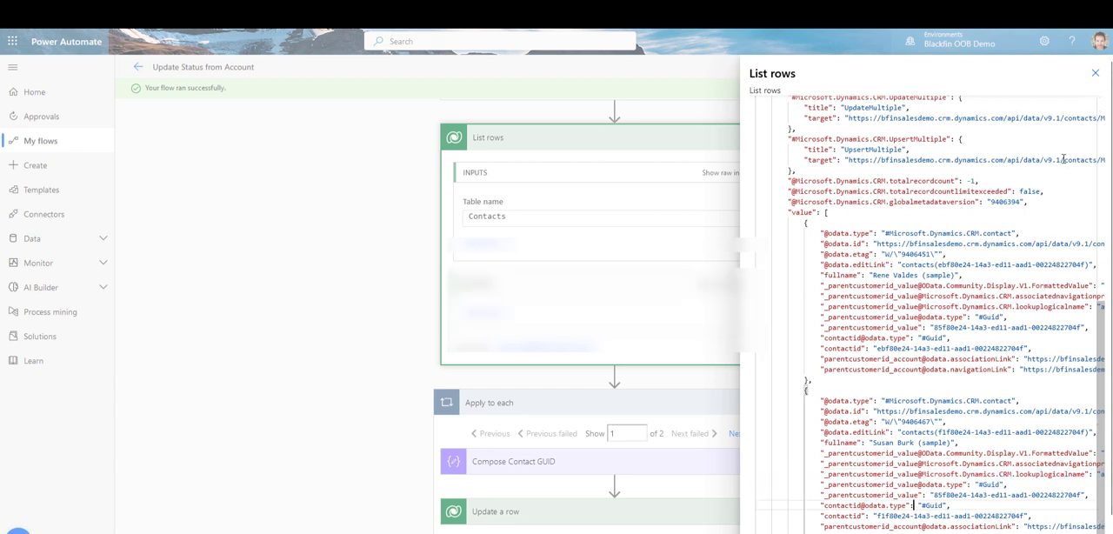
click(1096, 73)
Step: Check the Compose Contact GUID output for the first and second iterations of the Apply to each loop
scroll(563, 409, down, 1)
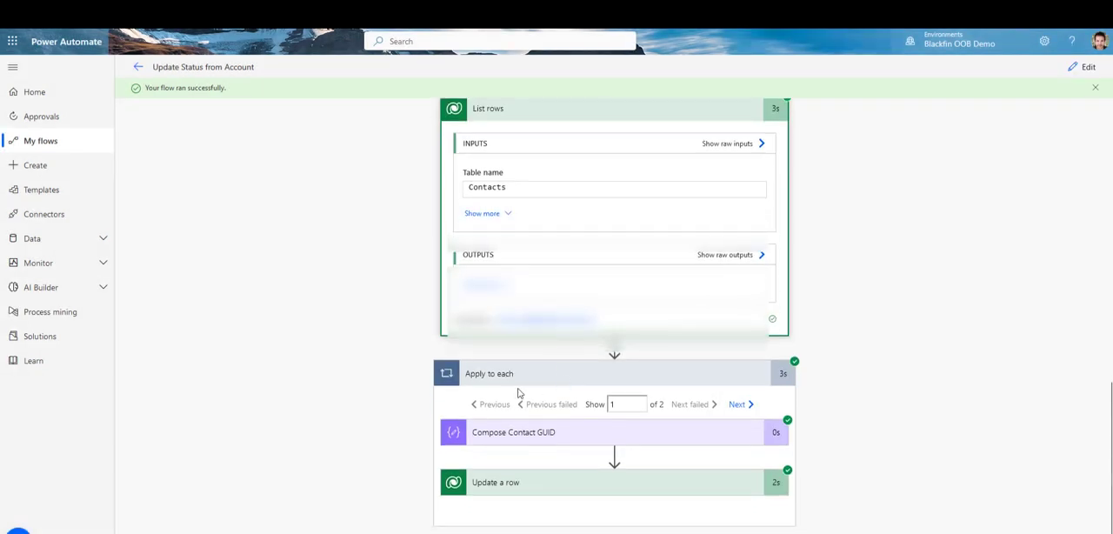
click(532, 434)
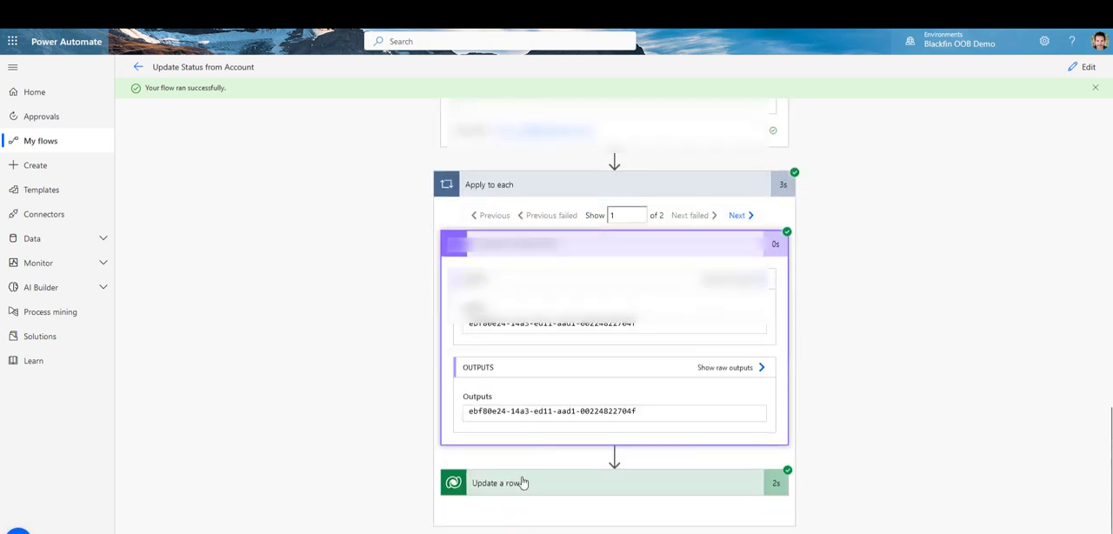
click(745, 218)
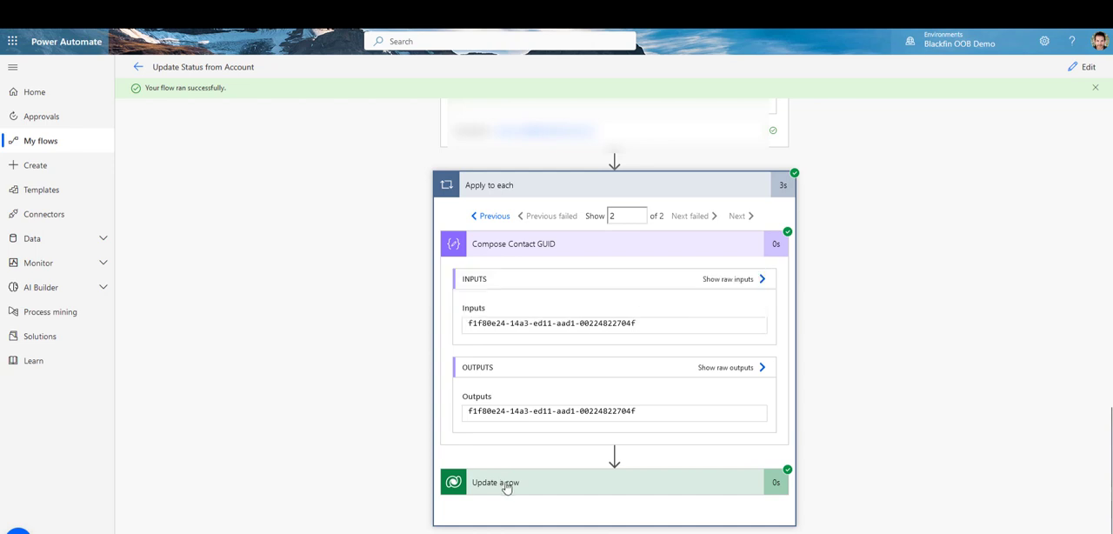
Step: Expand Update a row in the loop's second iteration and compare its Row ID with the Compose Contact GUID output
click(508, 483)
scroll(510, 417, down, 3)
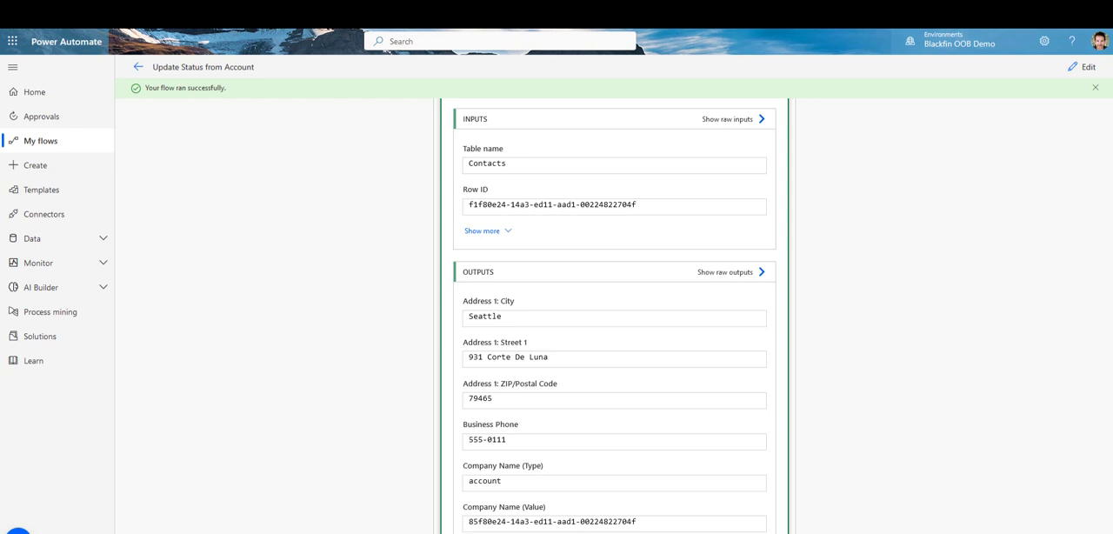
scroll(553, 282, up, 3)
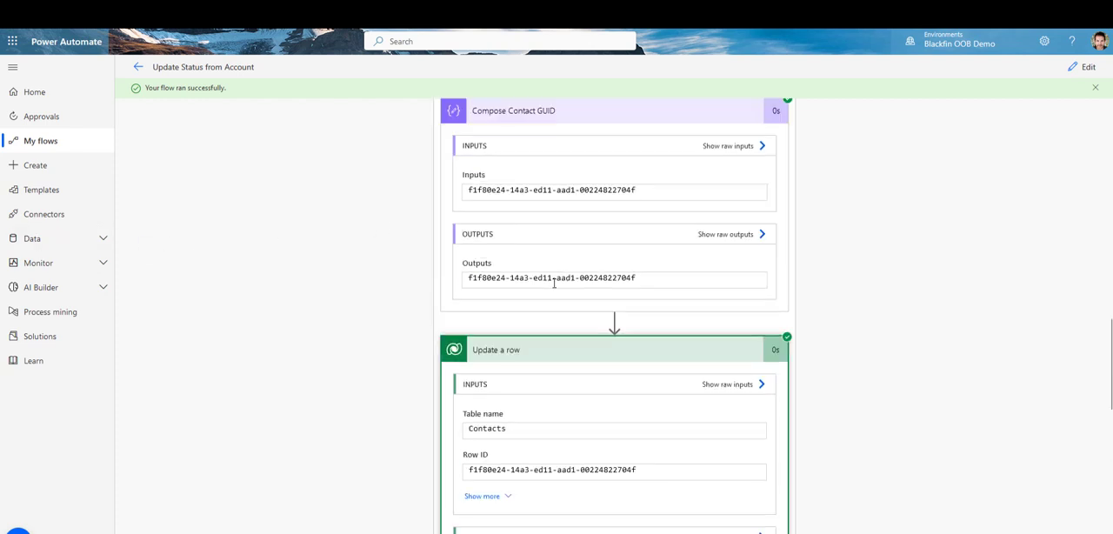